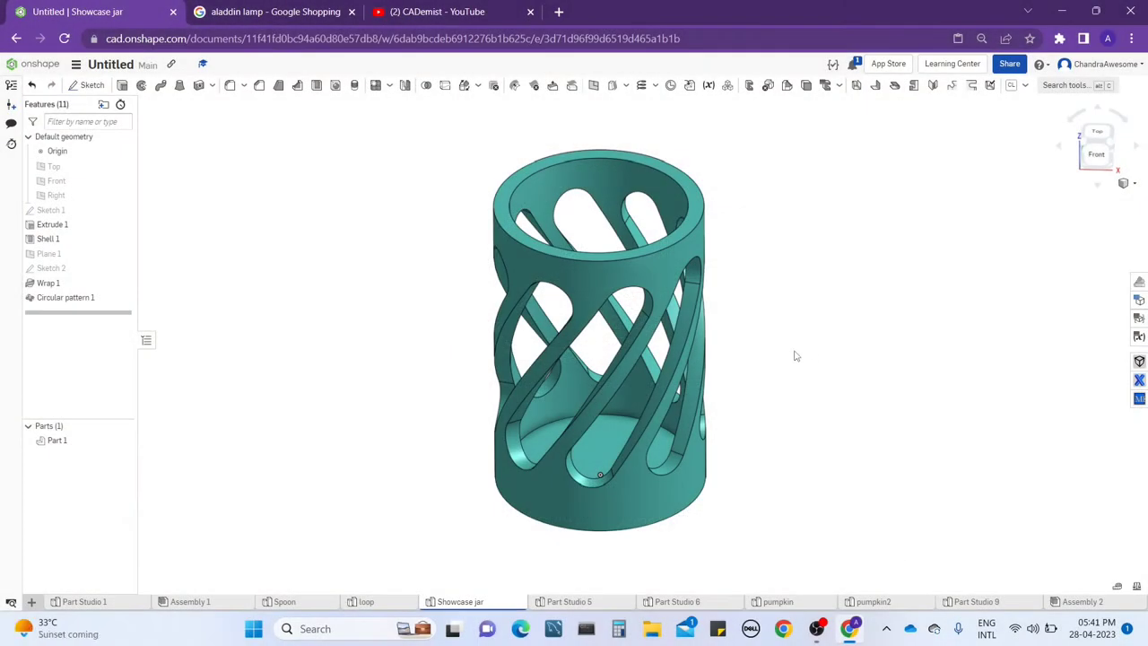
Orbit and inspect the teal jar from front, top and left-side views
middle_click_drag(769, 378, 717, 375)
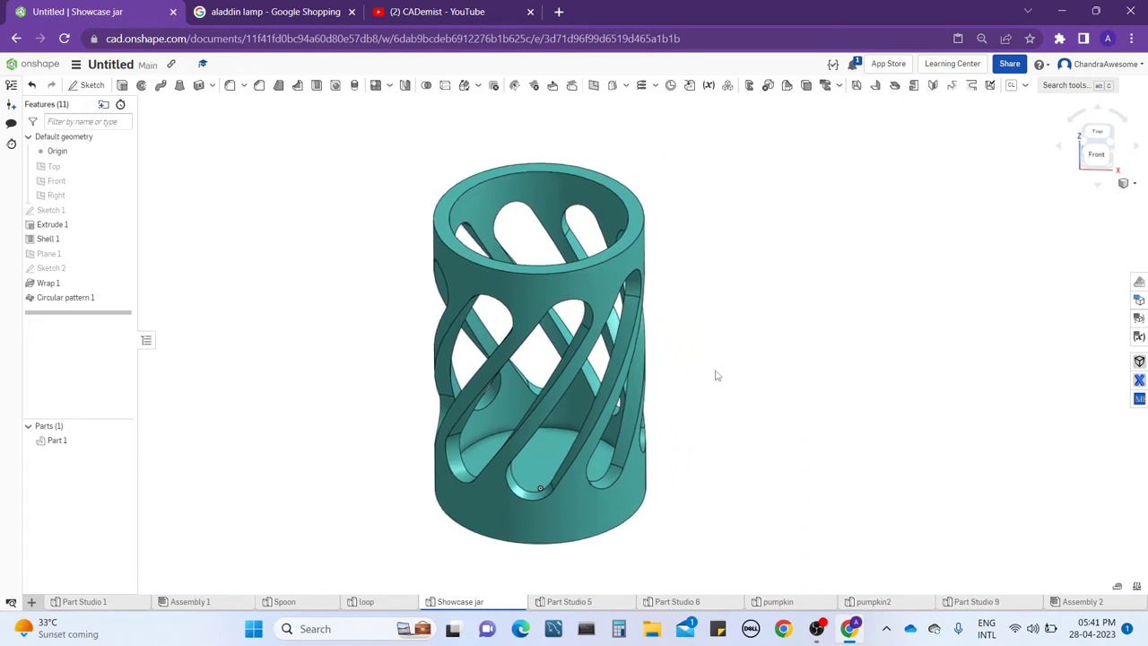
mouse_move(678, 254)
right_mouse_down()
mouse_move(697, 246)
mouse_move(684, 253)
mouse_move(685, 287)
mouse_move(635, 350)
right_mouse_up()
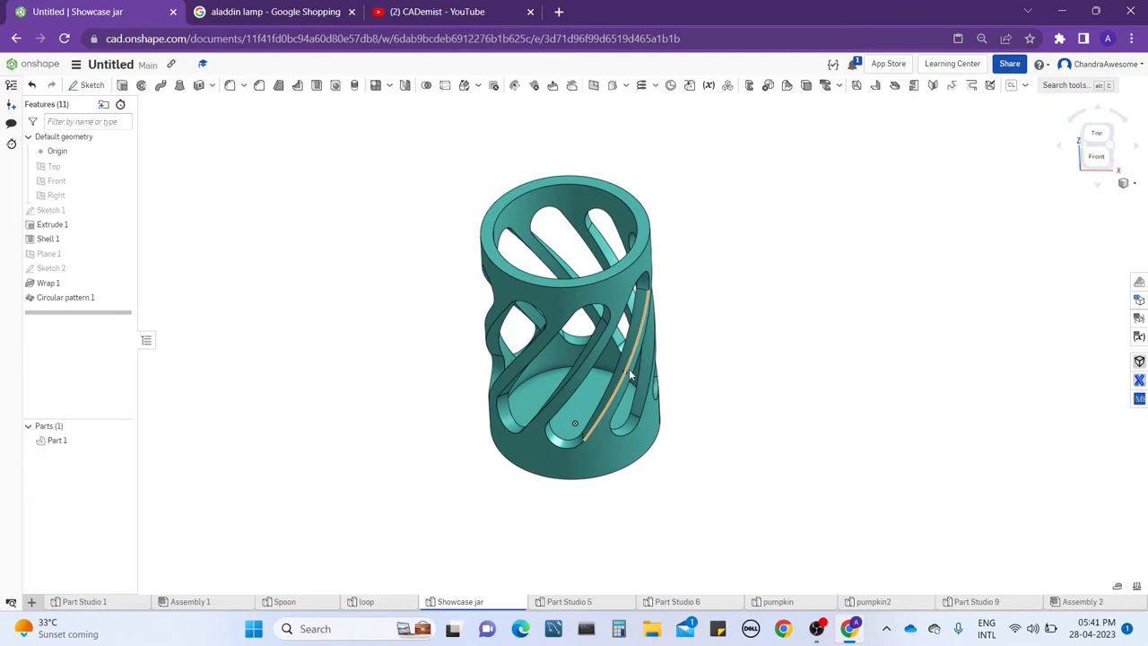
key("1")
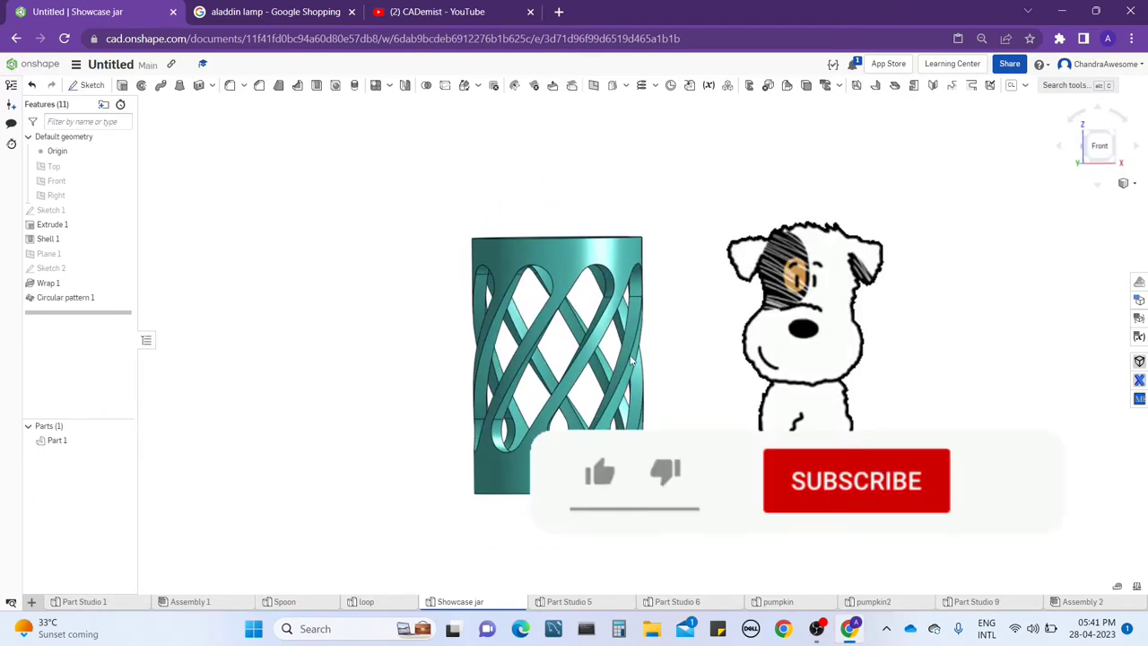
mouse_move(631, 361)
right_mouse_down()
mouse_move(731, 374)
mouse_move(669, 375)
mouse_move(610, 235)
mouse_move(528, 448)
mouse_move(600, 476)
right_mouse_up()
scroll(604, 475, "down", 2)
scroll(628, 431, "up", 2)
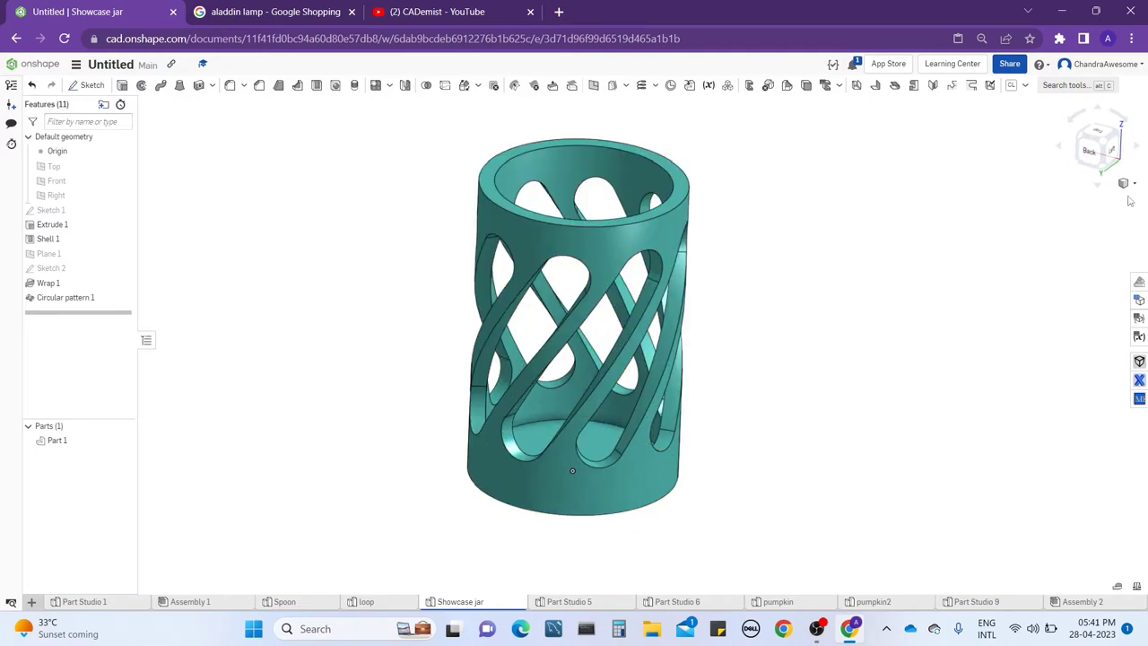
left_click(1112, 151)
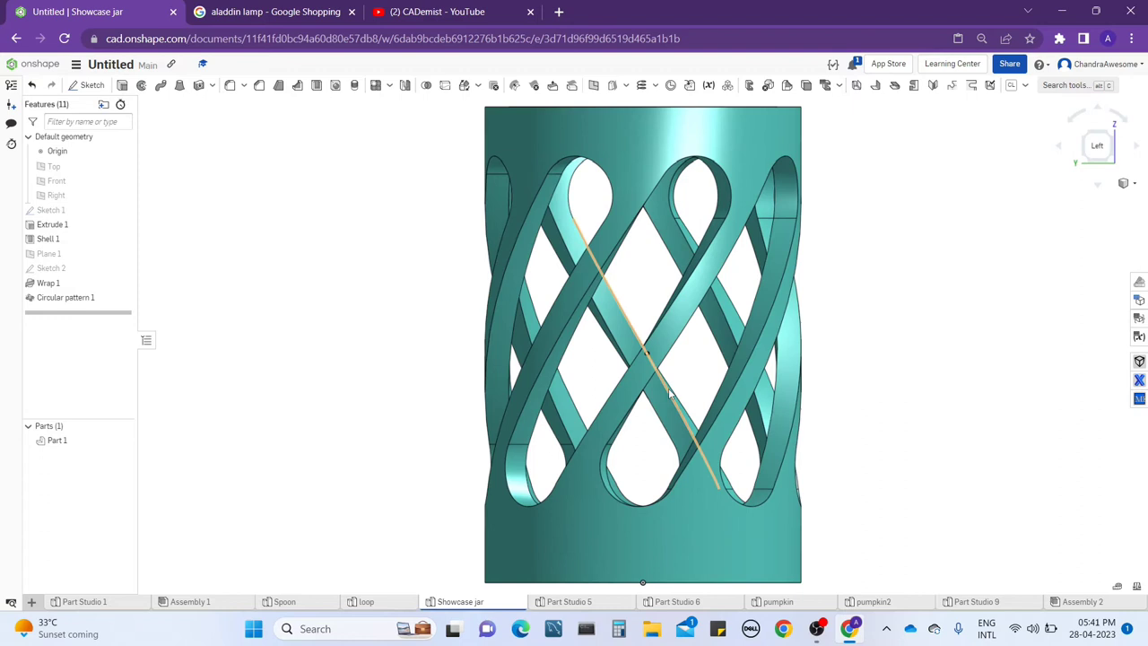
scroll(951, 341, "down", 2)
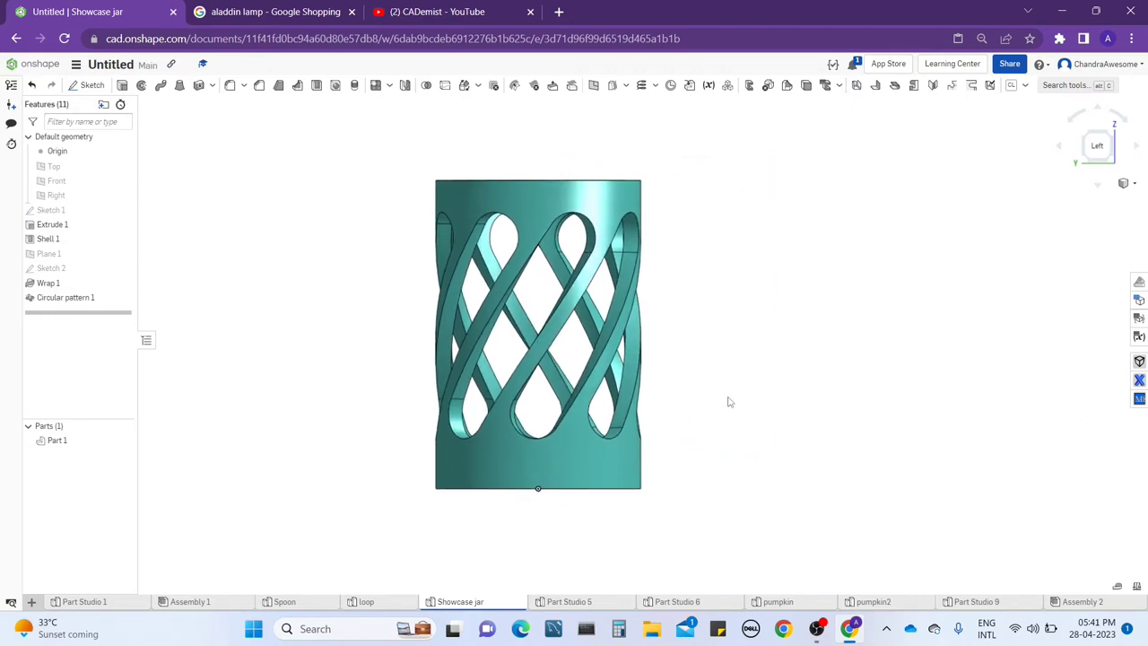
right_click_drag(729, 402, 682, 549)
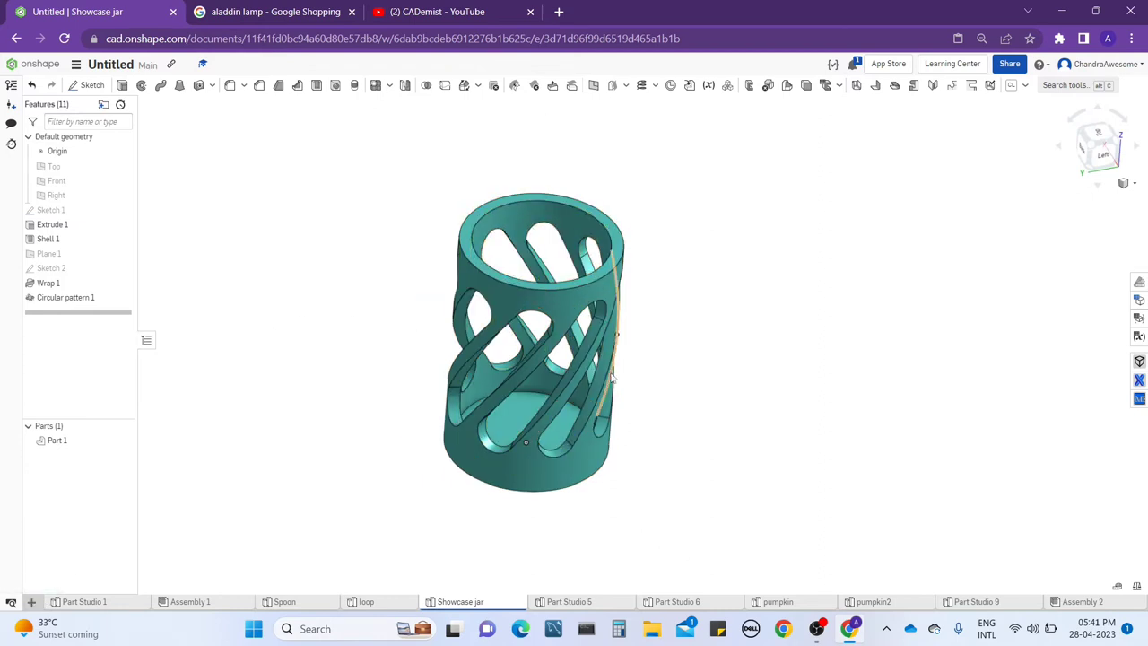
left_click(1103, 151)
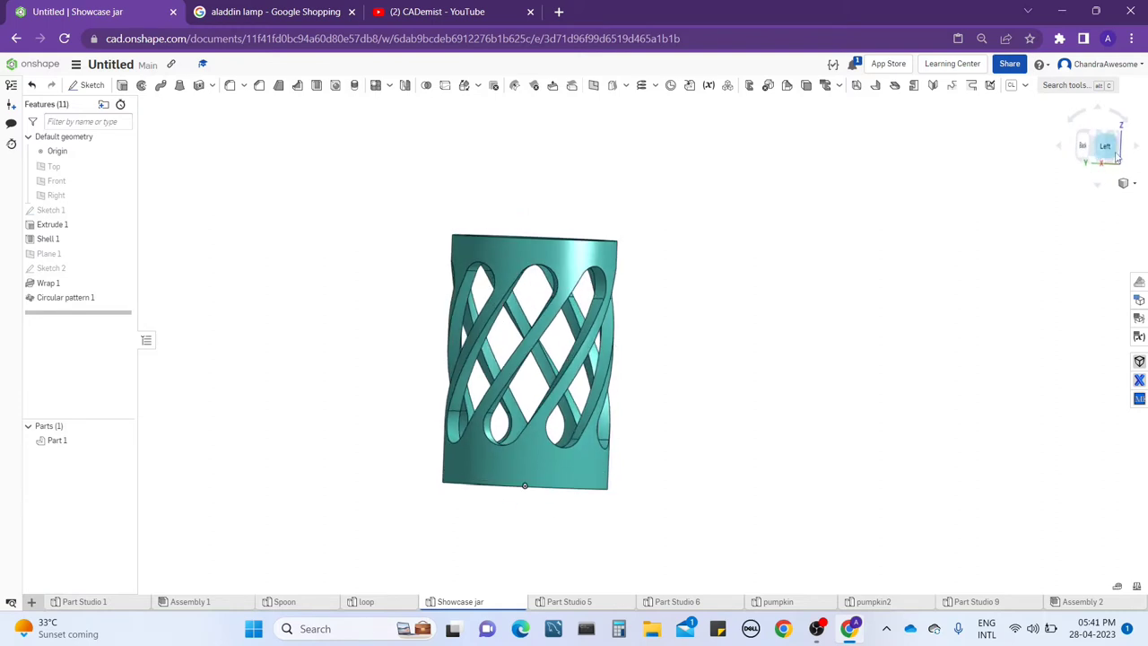
mouse_move(878, 353)
middle_mouse_down()
mouse_move(587, 338)
mouse_move(574, 349)
middle_mouse_up()
scroll(571, 354, "down", 2)
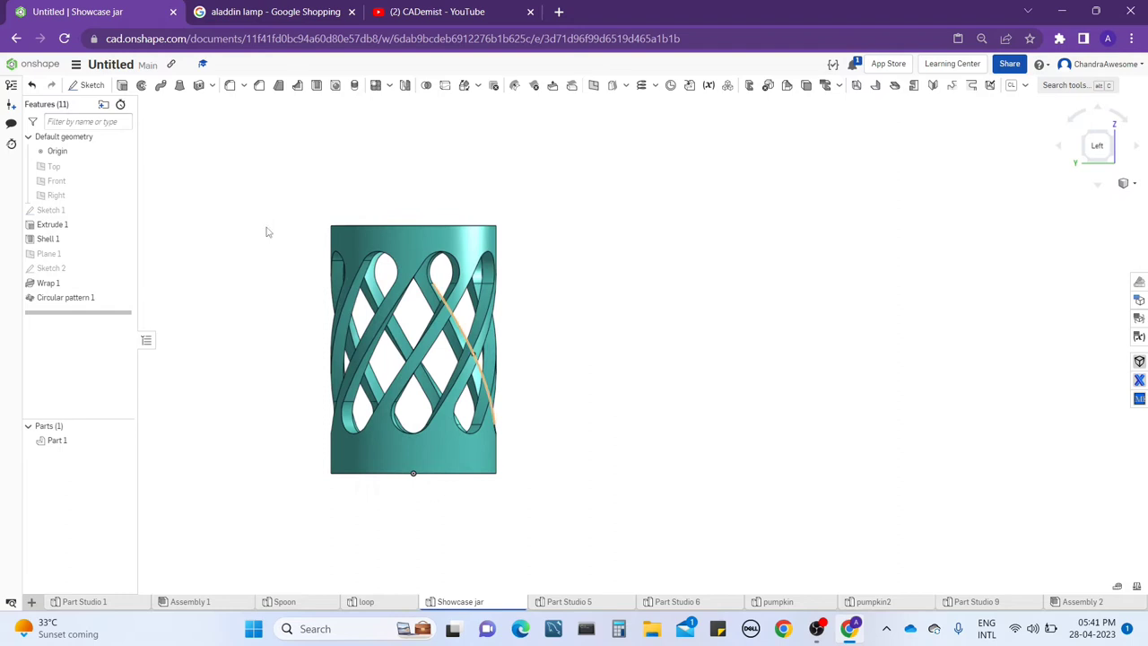
mouse_move(90, 167)
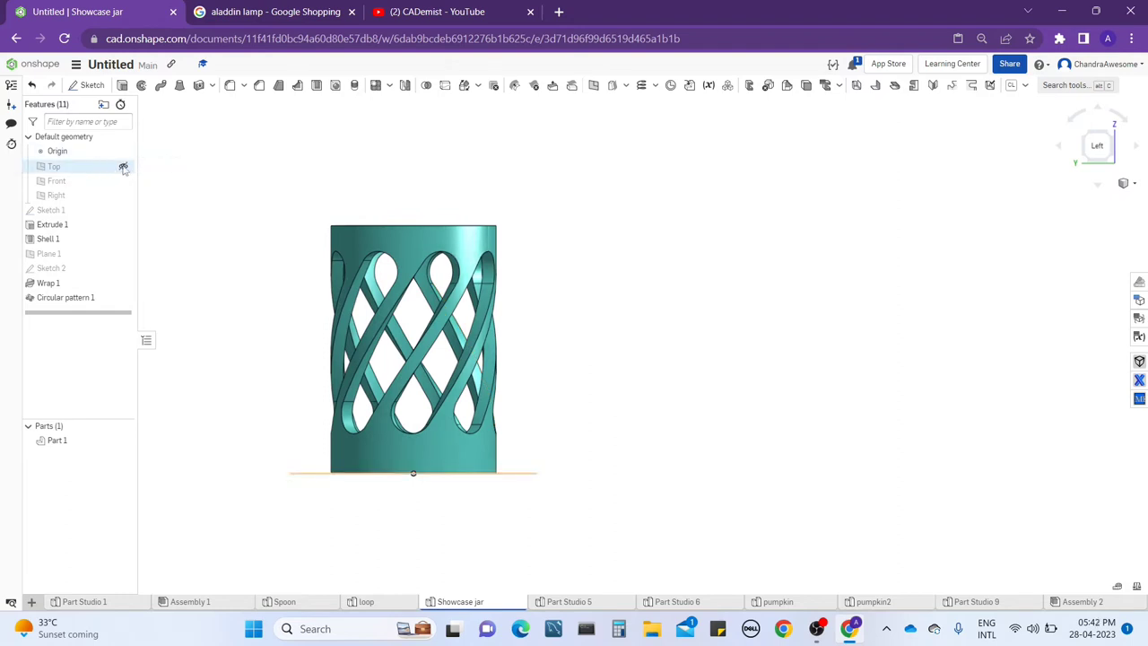
Make the Top, Front and Right reference planes visible
left_click(124, 167)
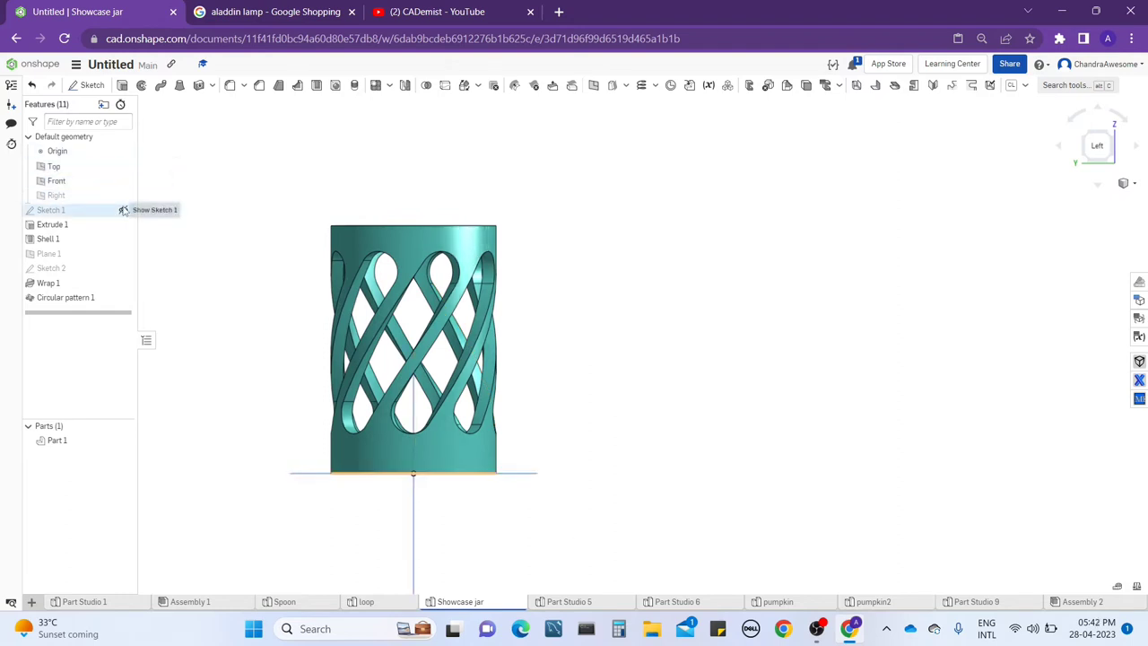
left_click(124, 195)
scroll(431, 269, "down", 2)
Stretch the Top plane's corner outward until it extends well beyond the jar
mouse_move(440, 277)
right_mouse_down()
mouse_move(526, 293)
mouse_move(520, 326)
mouse_move(491, 355)
right_mouse_up()
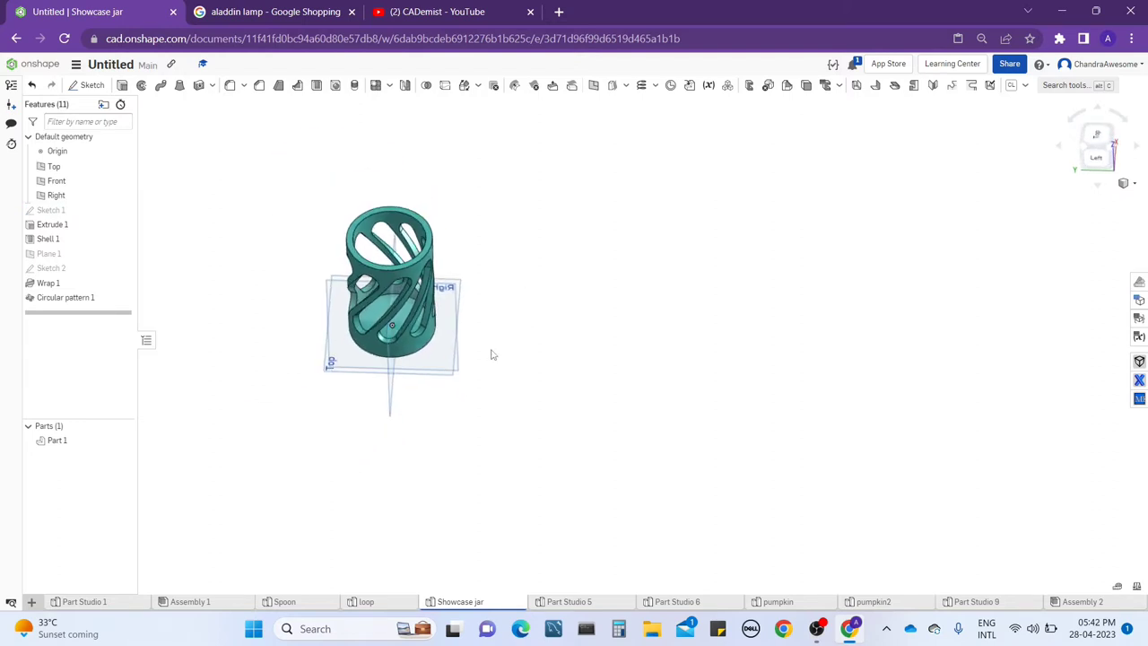
left_click(443, 368)
left_click_drag(453, 372, 544, 489)
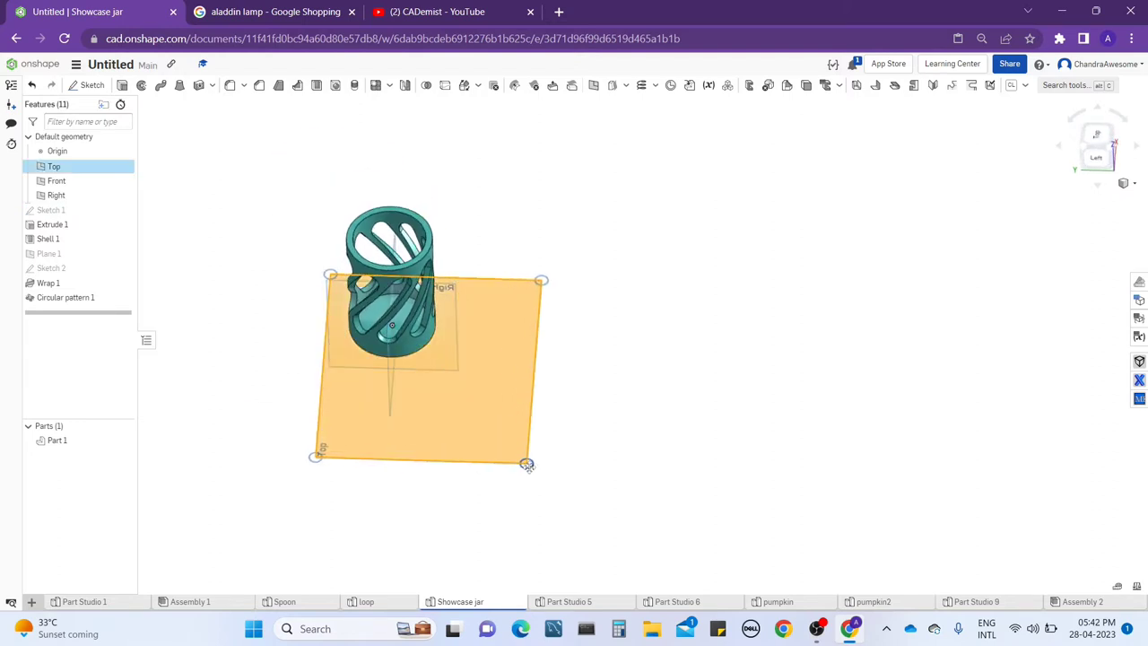
left_click_drag(562, 281, 792, 197)
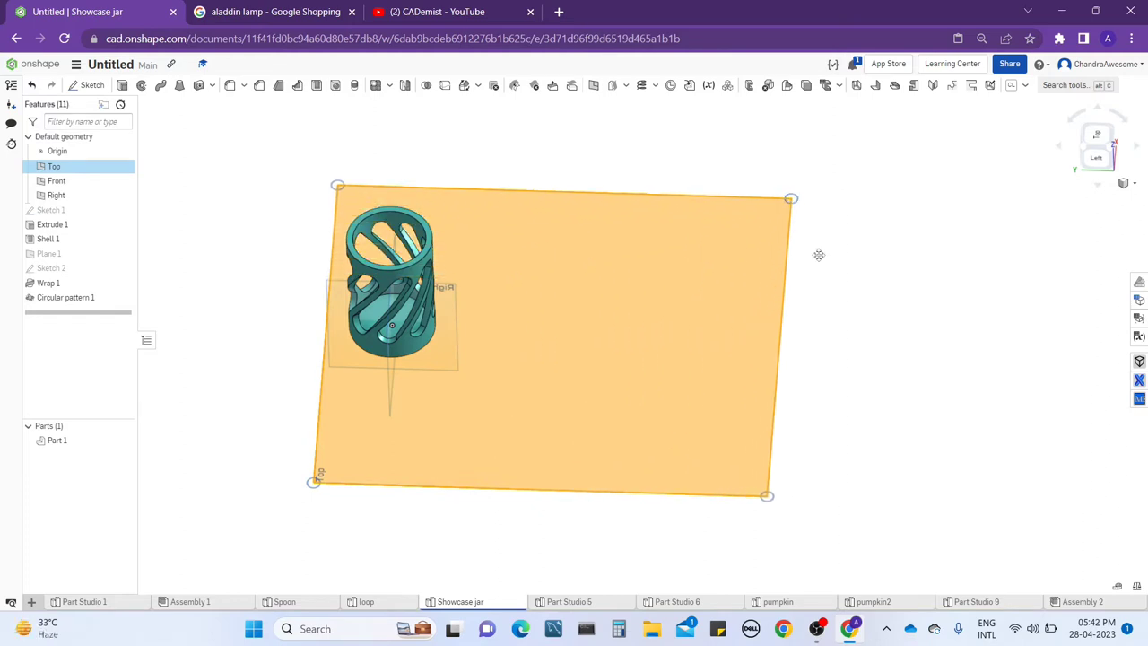
left_click(798, 304)
Switch the camera to the standard isometric view
middle_click_drag(747, 314, 740, 350)
mouse_move(740, 350)
right_mouse_down()
mouse_move(730, 320)
mouse_move(632, 326)
right_mouse_up()
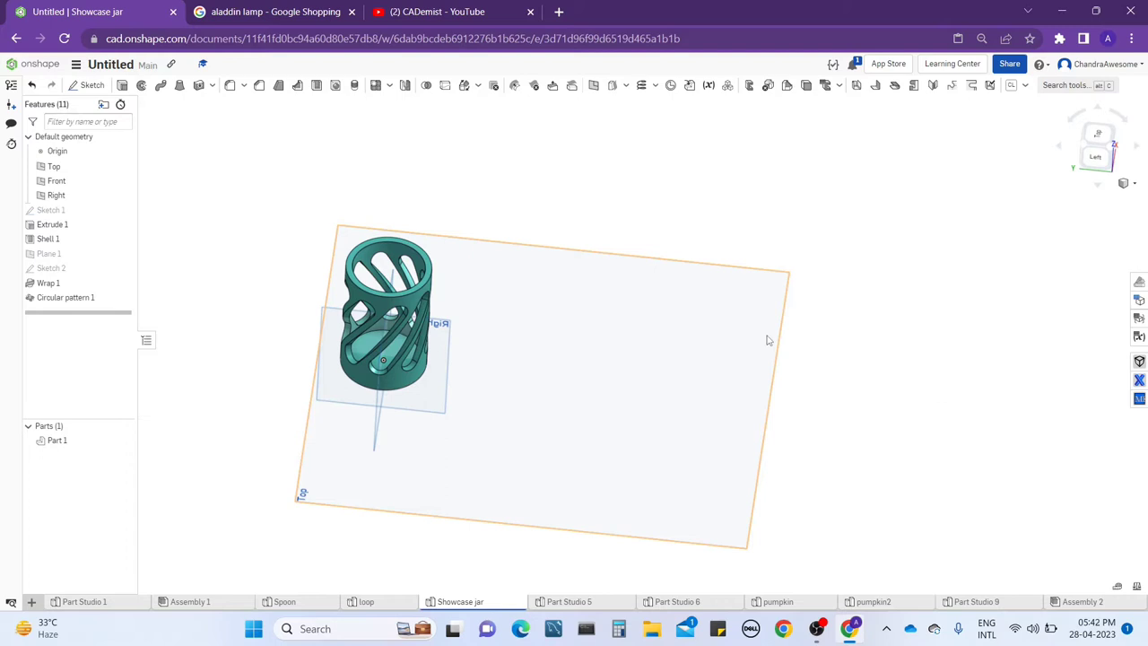
right_click(1132, 189)
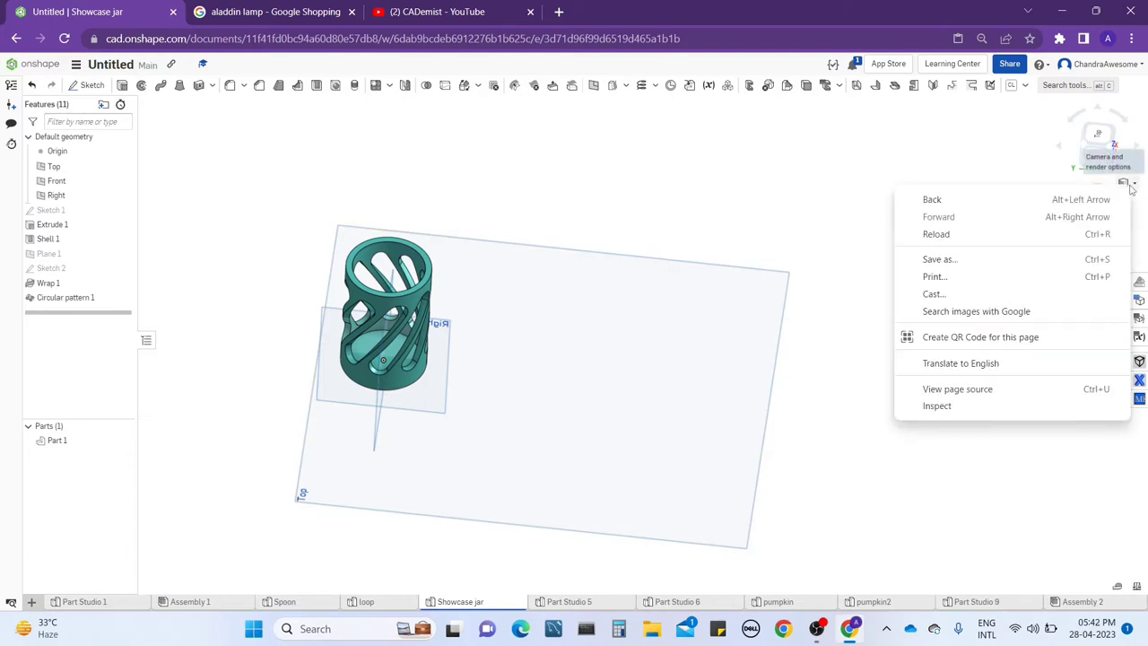
left_click(982, 163)
right_click(1132, 189)
left_click(983, 163)
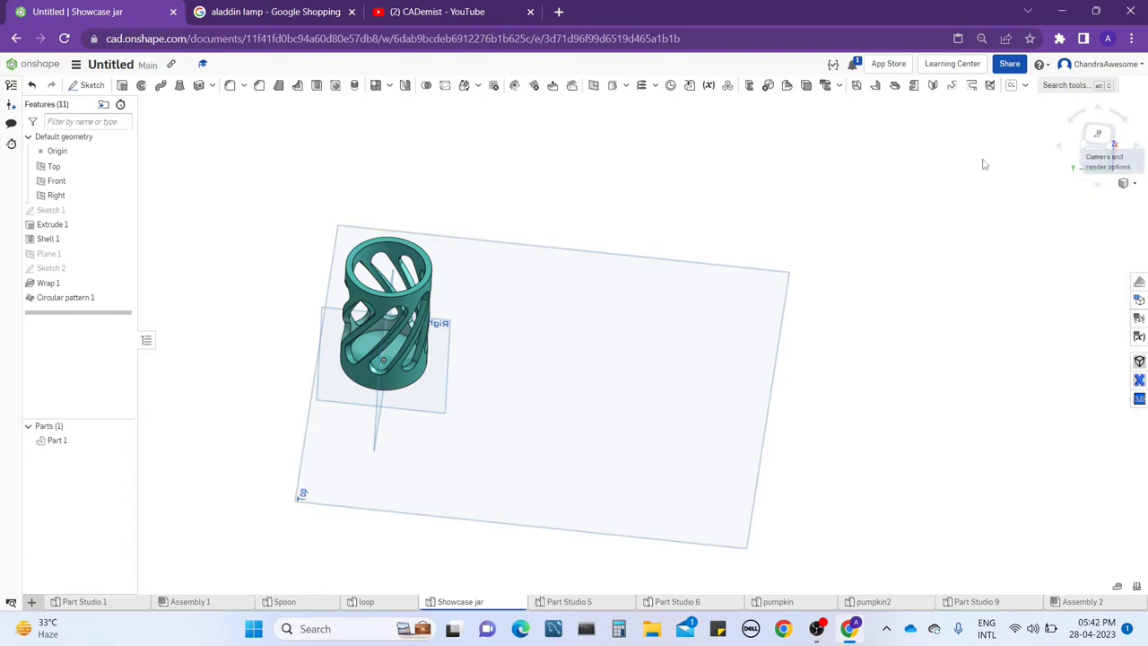
left_click(1131, 188)
left_click(1105, 208)
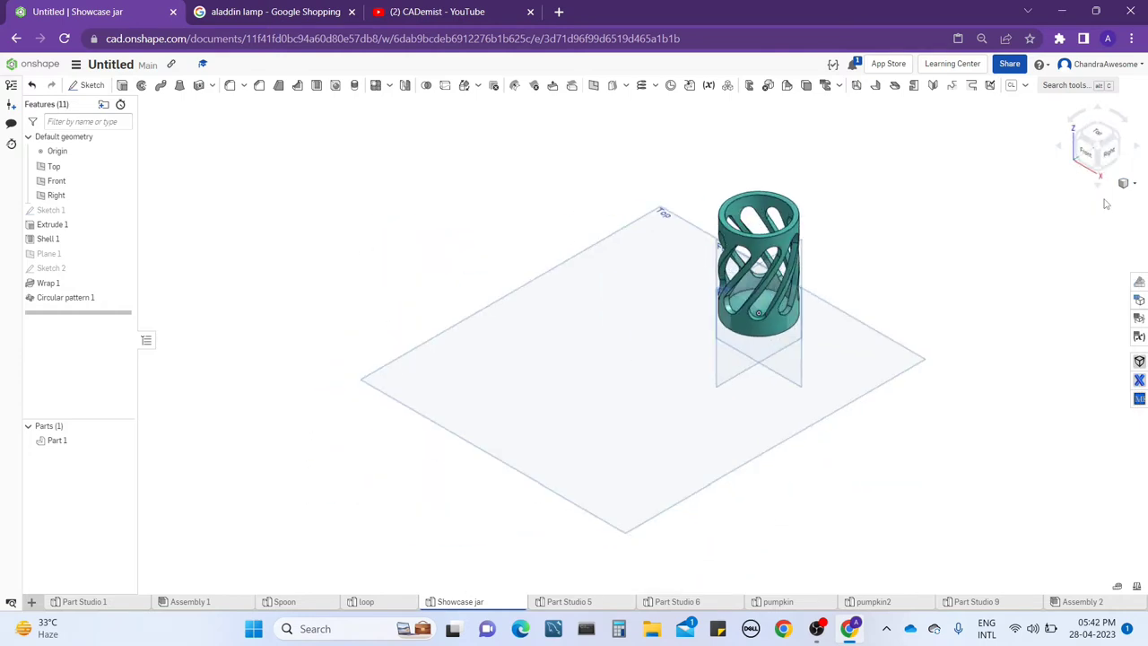
Start a sketch on the Top plane and draw a circle beside the jar
left_click(530, 401)
left_click(95, 86)
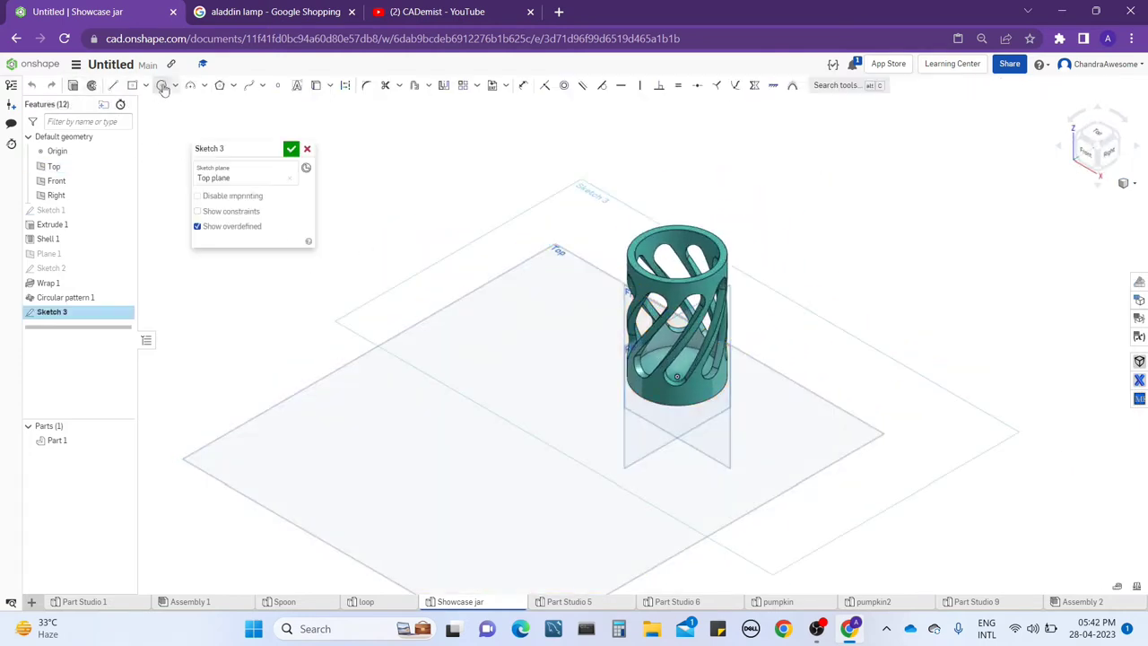
scroll(475, 273, "down", 2)
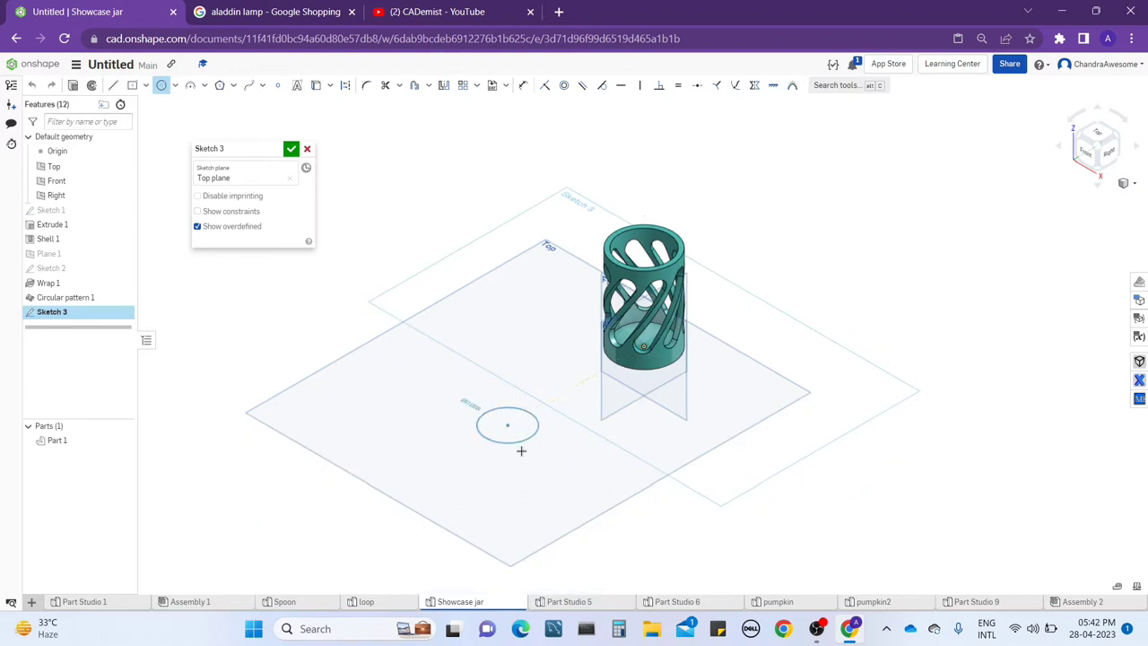
left_click(547, 462)
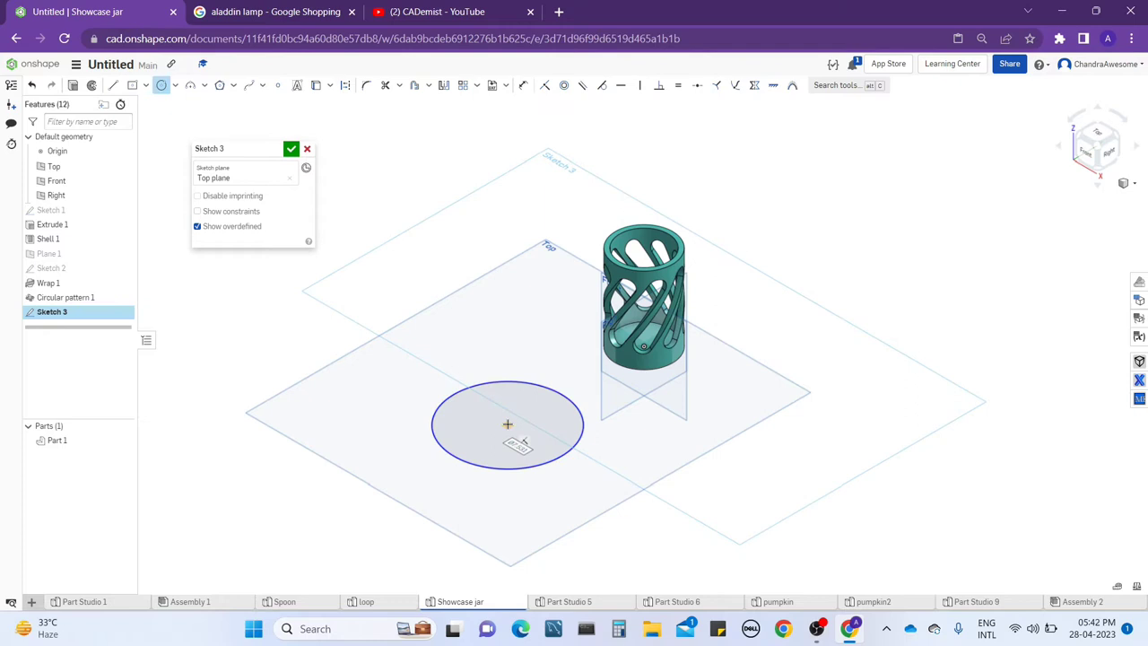
left_click(508, 429)
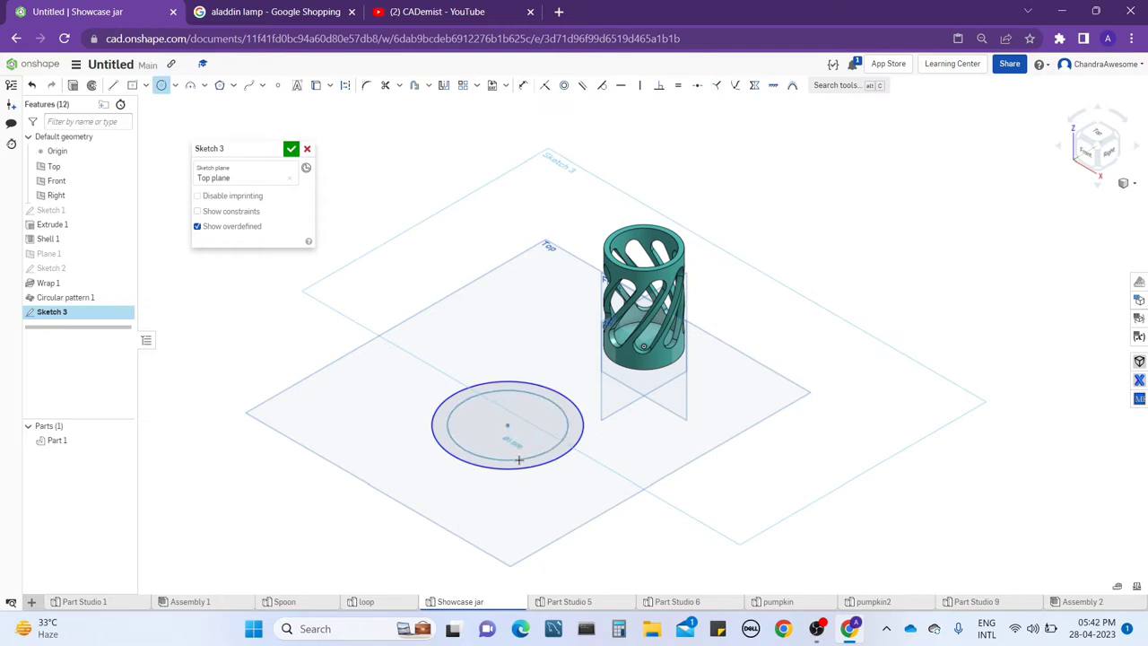
key("Escape")
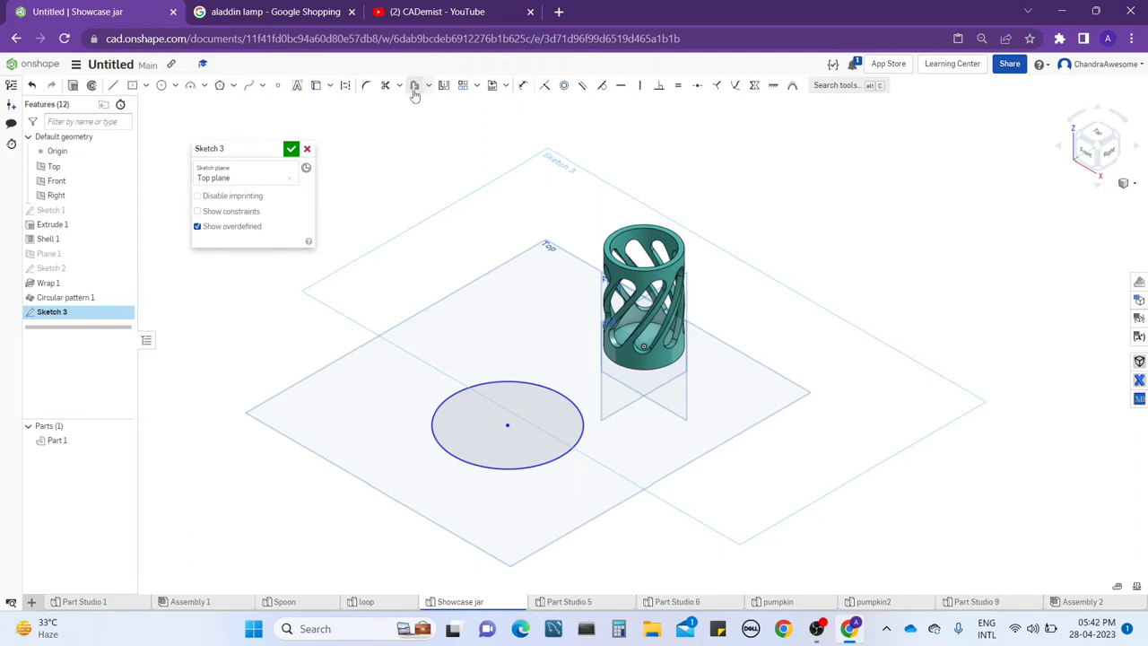
Dimension the circle's diameter to 5
left_click(432, 419)
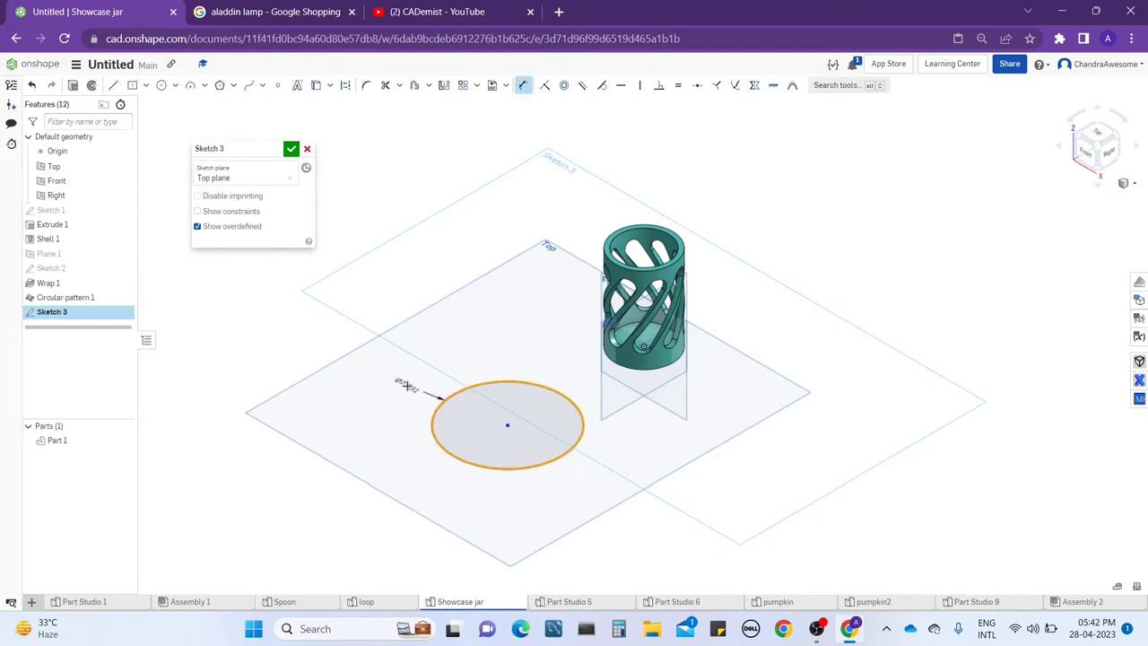
left_click(394, 395)
key("Return")
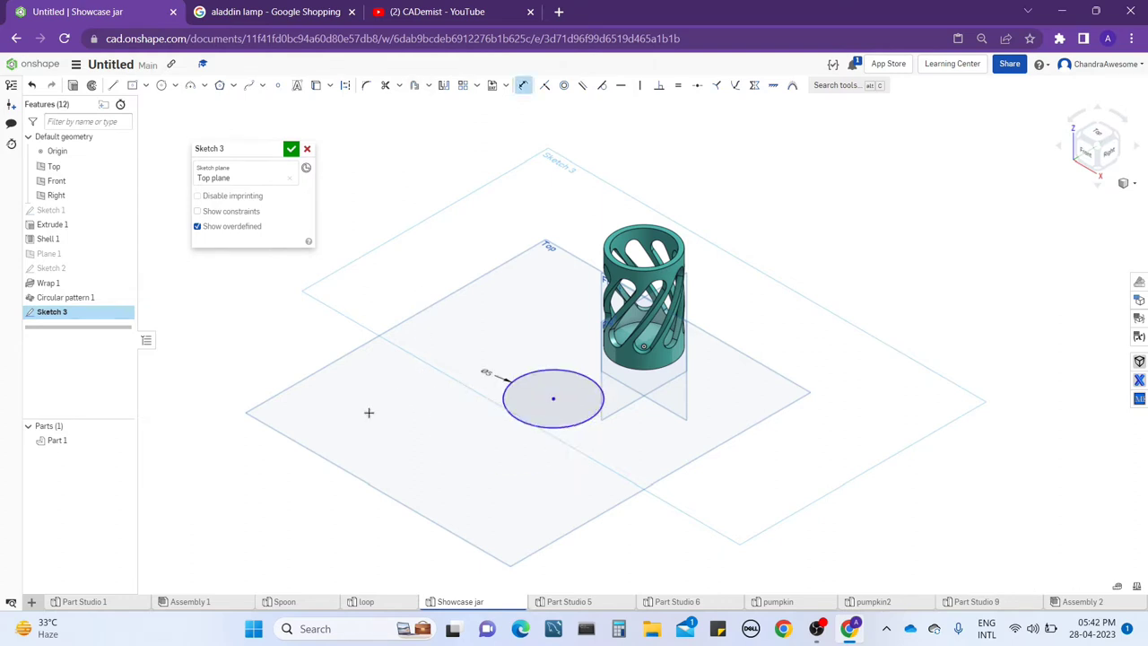
scroll(507, 423, "up", 2)
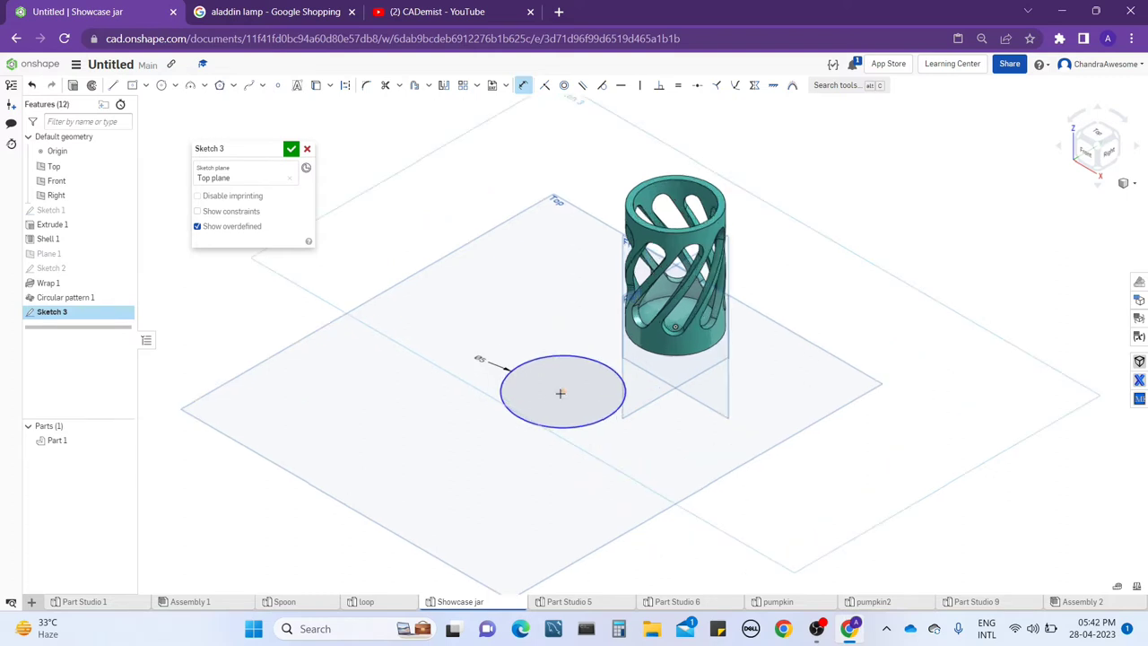
Offset the circle inward to create a second concentric circle
left_click(416, 87)
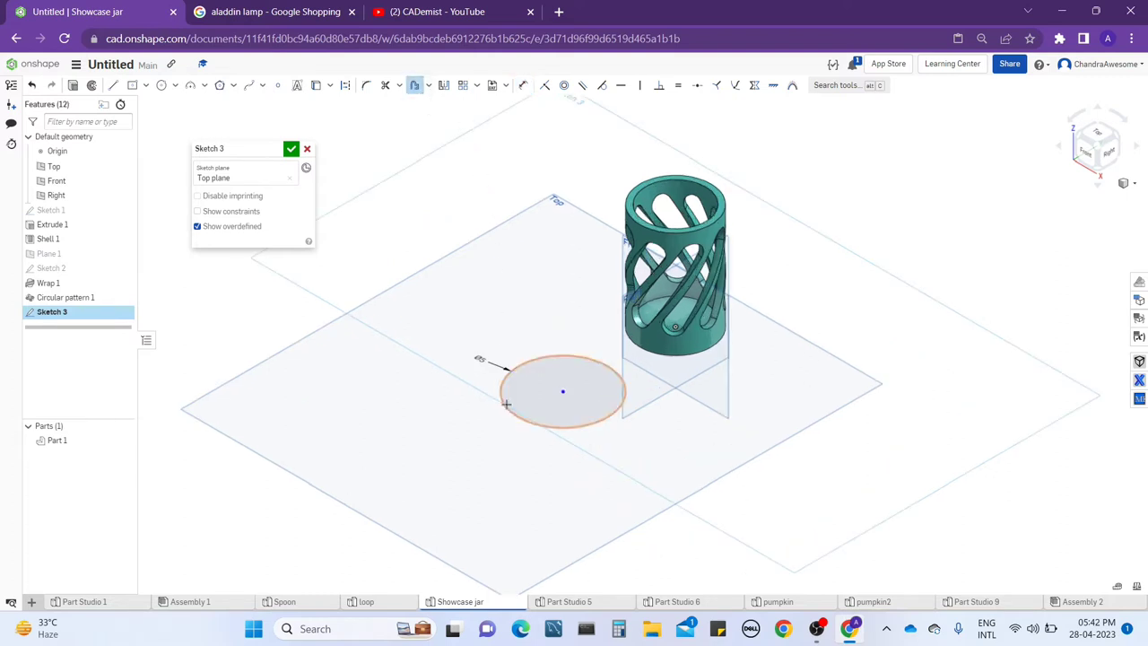
left_click(499, 357)
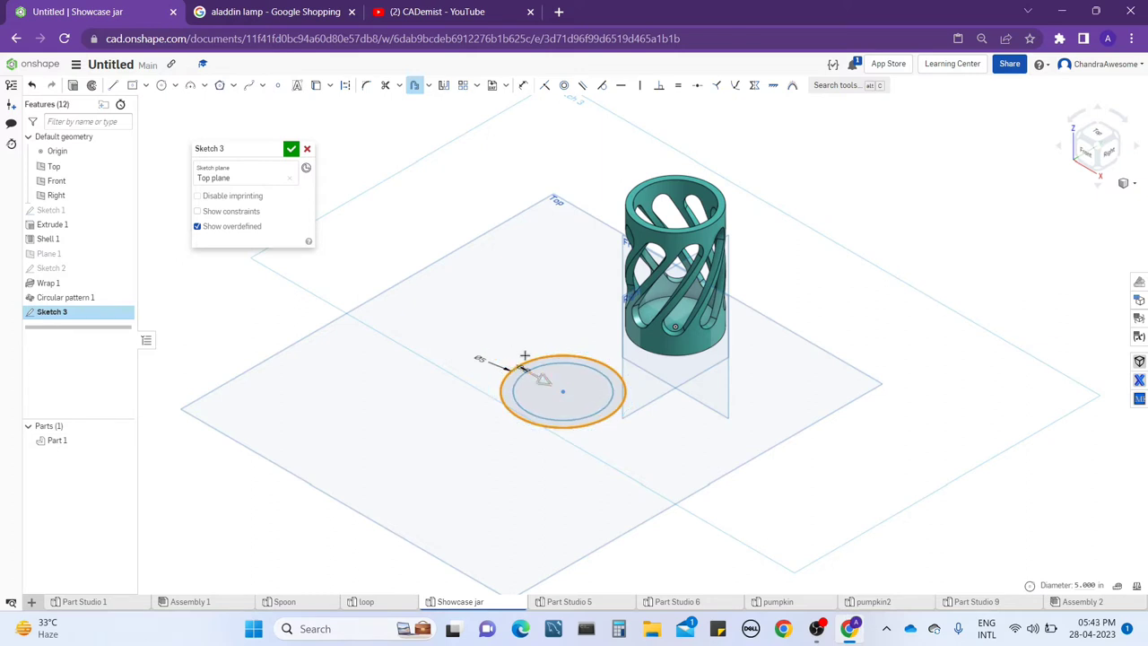
scroll(523, 355, "up", 3)
left_click(524, 349)
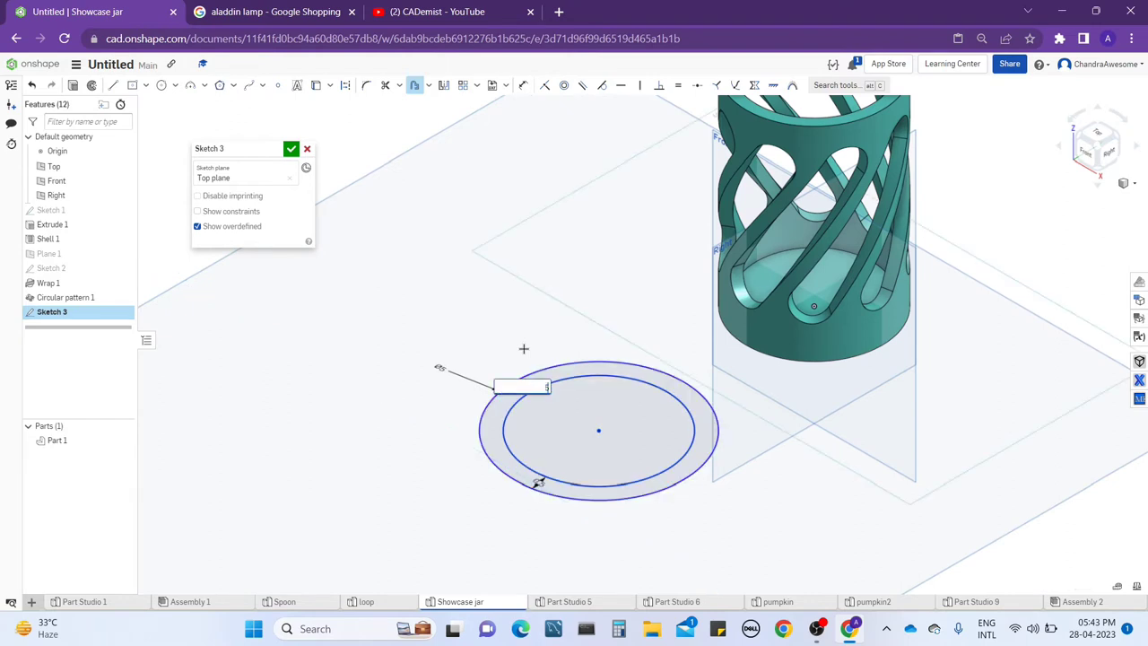
key("Return")
scroll(538, 356, "down", 3)
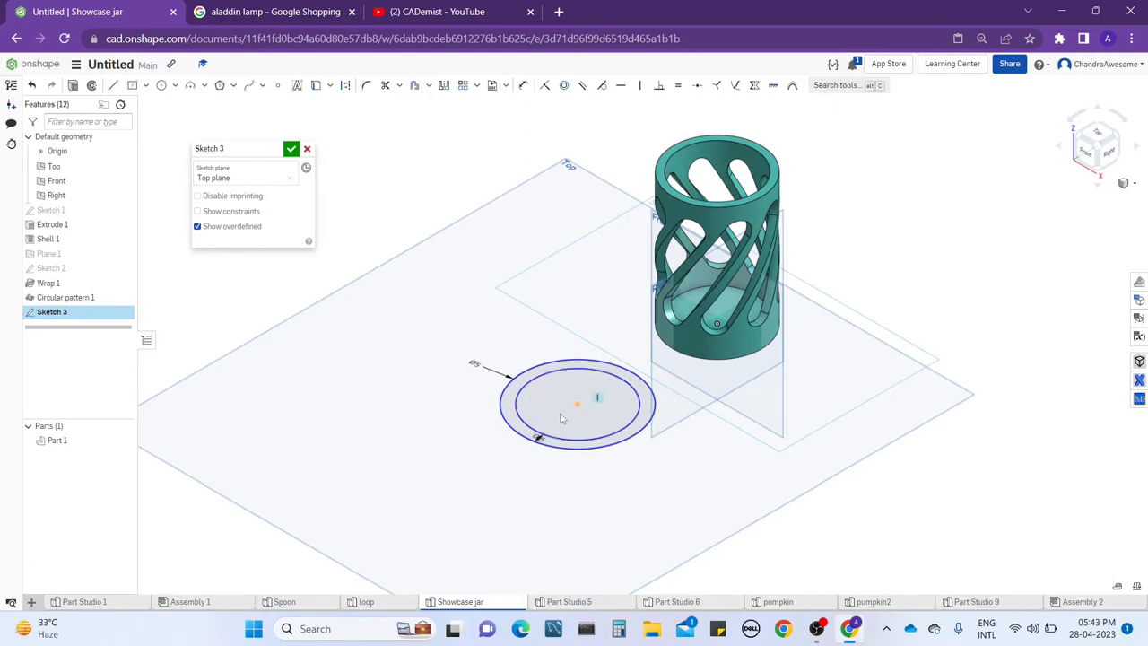
Reposition the concentric circles and apply the new outer circle diameter
left_click_drag(579, 411, 520, 448)
scroll(558, 402, "down", 2)
scroll(557, 402, "up", 2)
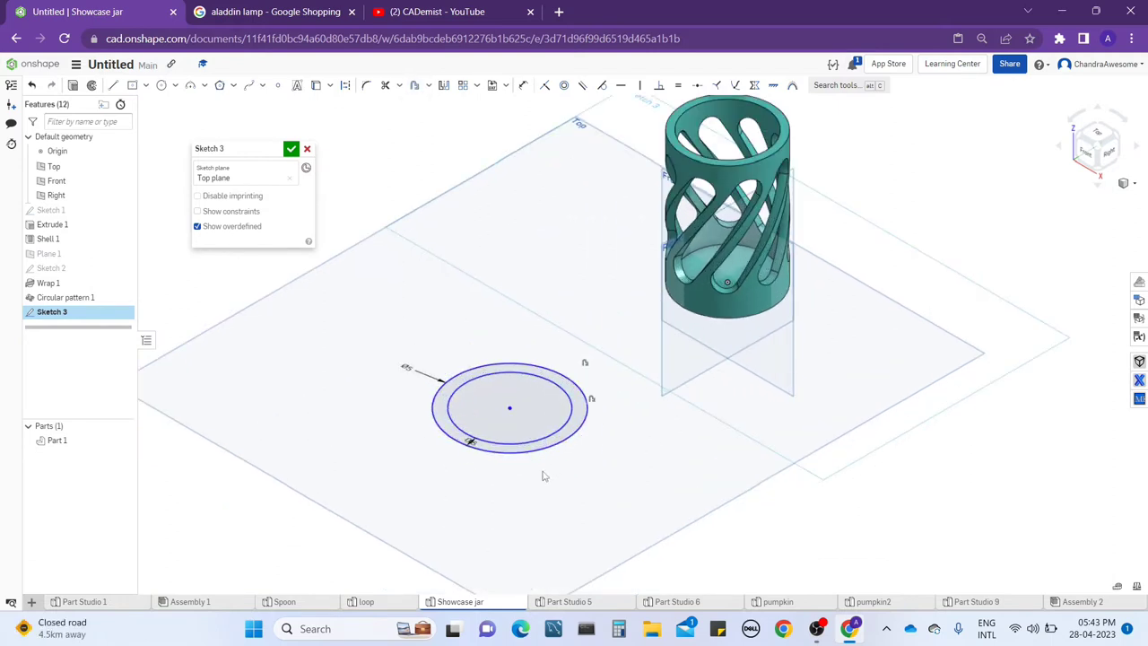
scroll(331, 359, "down", 2)
middle_click_drag(331, 357, 482, 362)
scroll(482, 363, "up", 1)
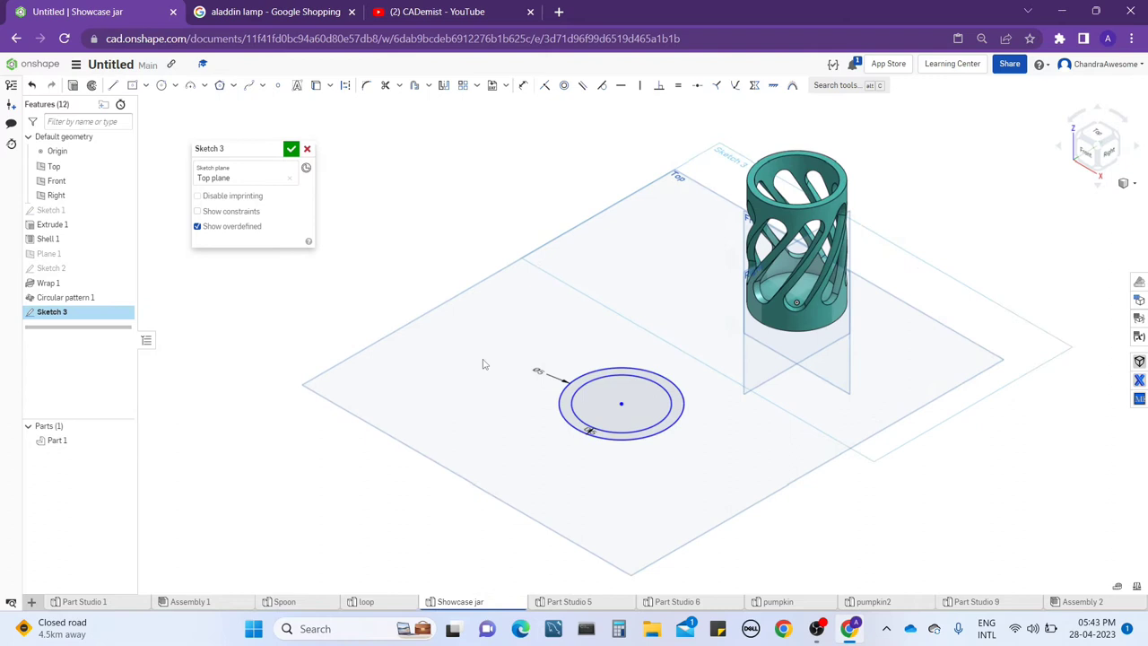
key("Return")
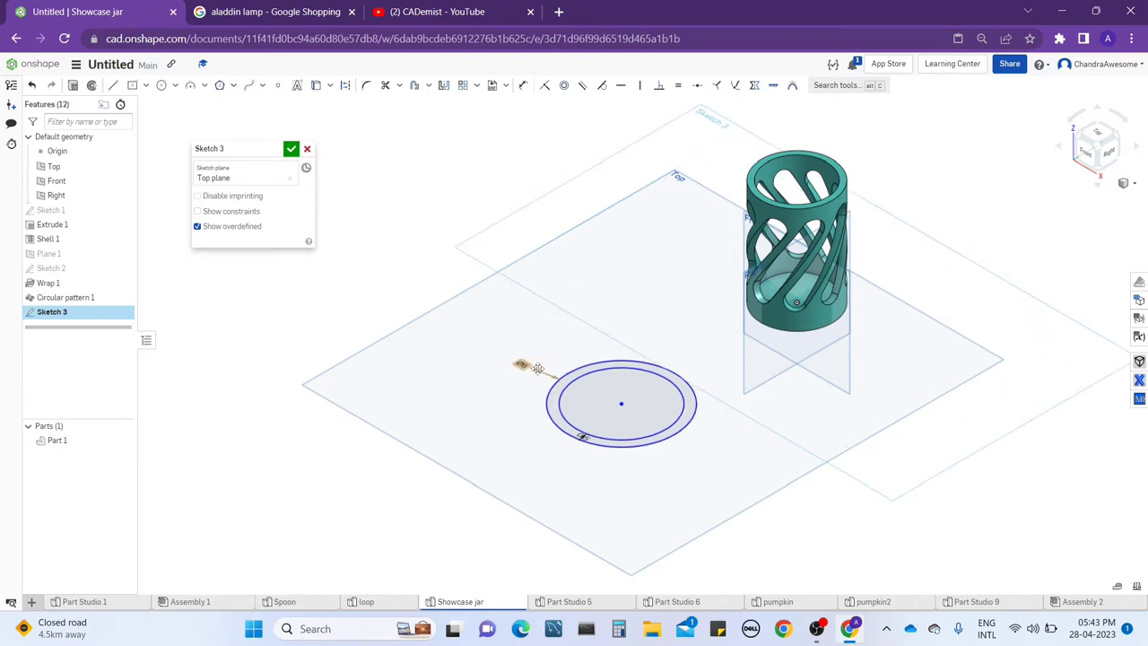
scroll(502, 371, "down", 2)
scroll(439, 293, "down", 2)
scroll(539, 427, "down", 1)
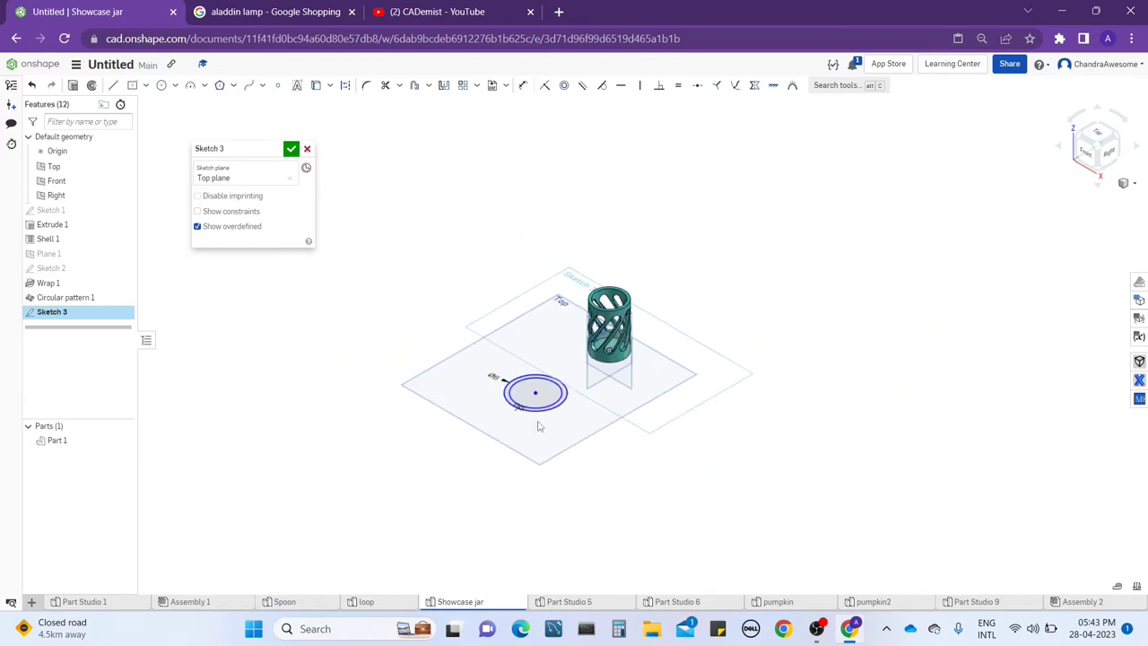
scroll(539, 427, "up", 2)
scroll(539, 426, "up", 2)
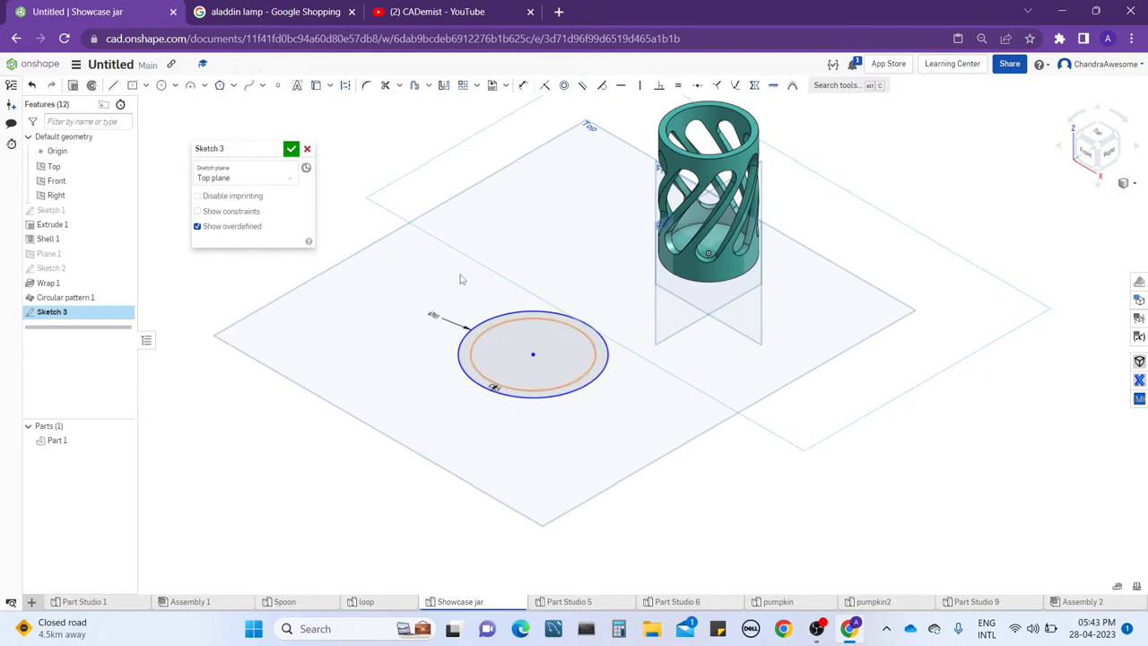
Finish the ring sketch and begin extruding the ring region between the circles
left_click(291, 149)
scroll(440, 332, "up", 2)
scroll(476, 379, "up", 1)
left_click(463, 345)
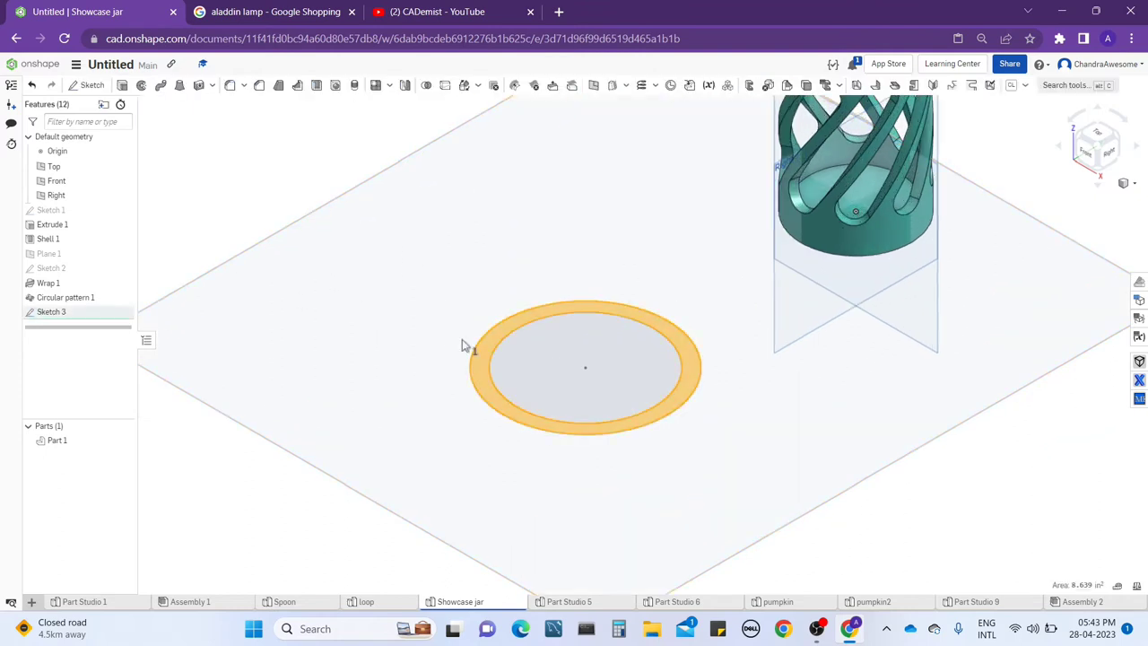
left_click(122, 86)
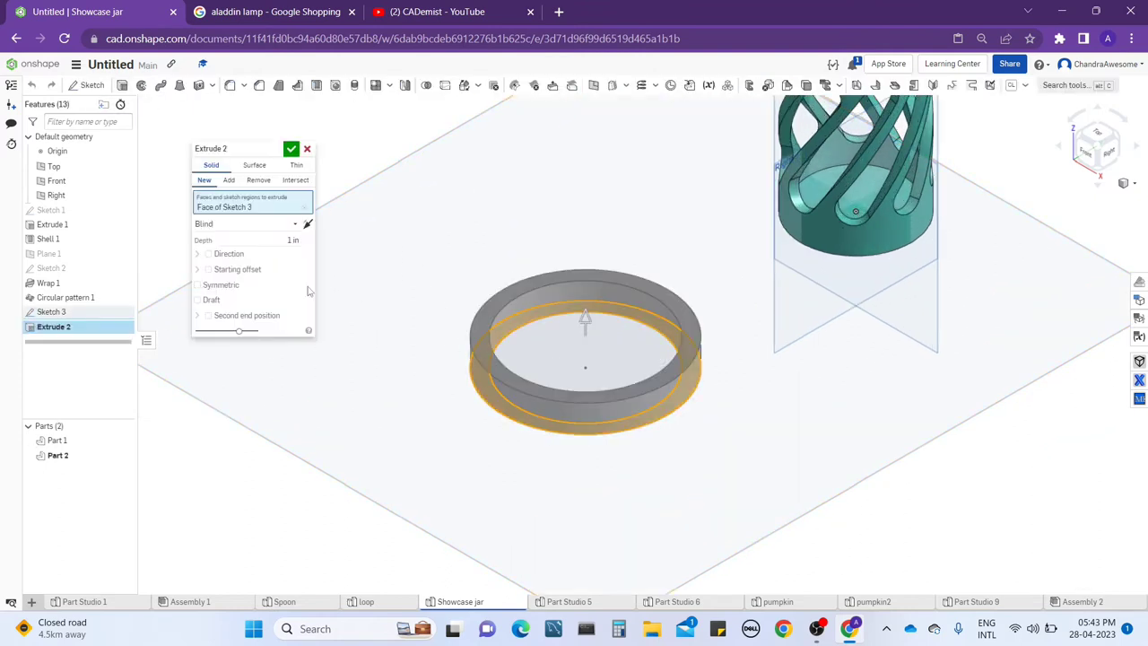
right_click_drag(705, 410, 701, 406)
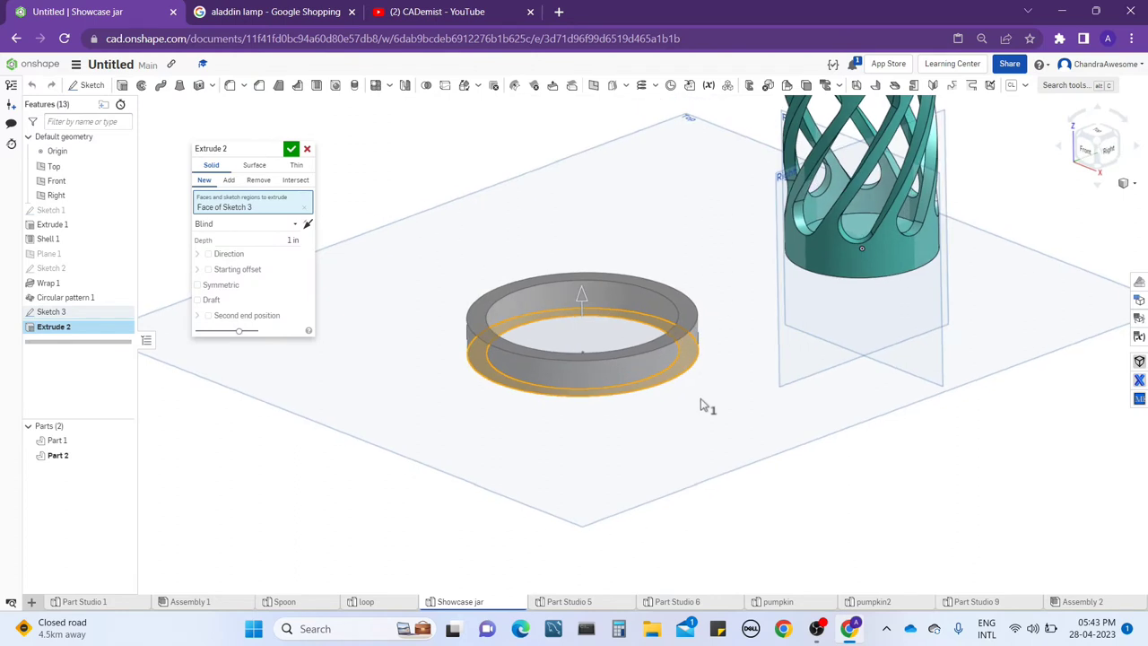
left_click(1110, 151)
Pull the ring up into a tall tube, entering and correcting the depth, and confirm
left_click_drag(535, 306, 543, 124)
scroll(524, 280, "down", 2)
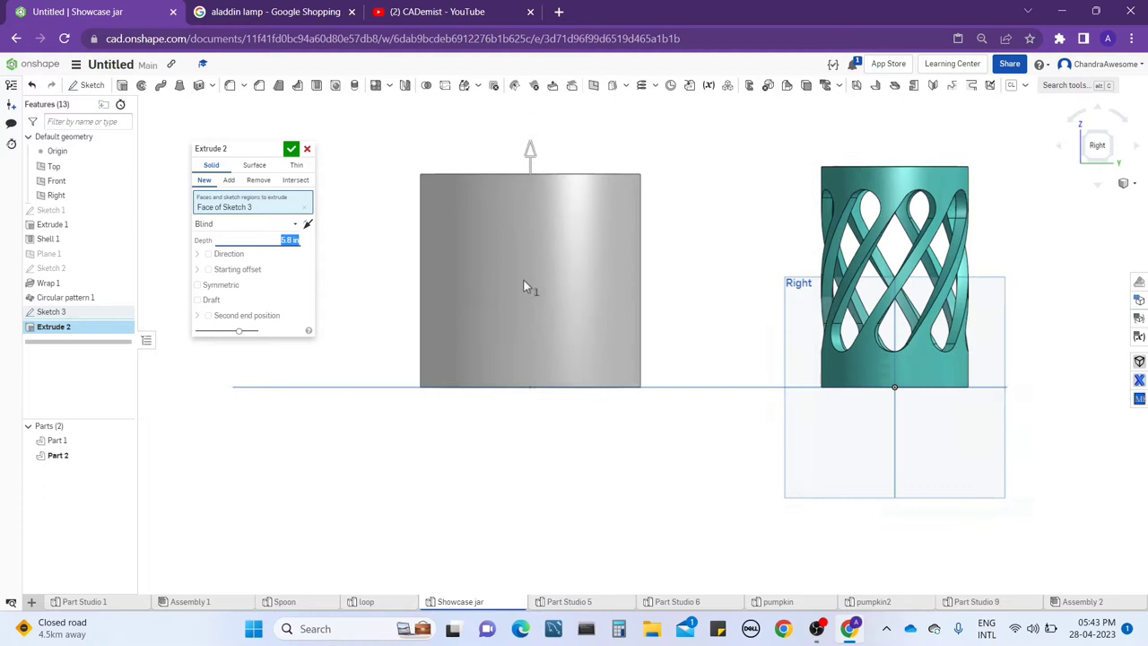
scroll(524, 280, "down", 2)
type("1")
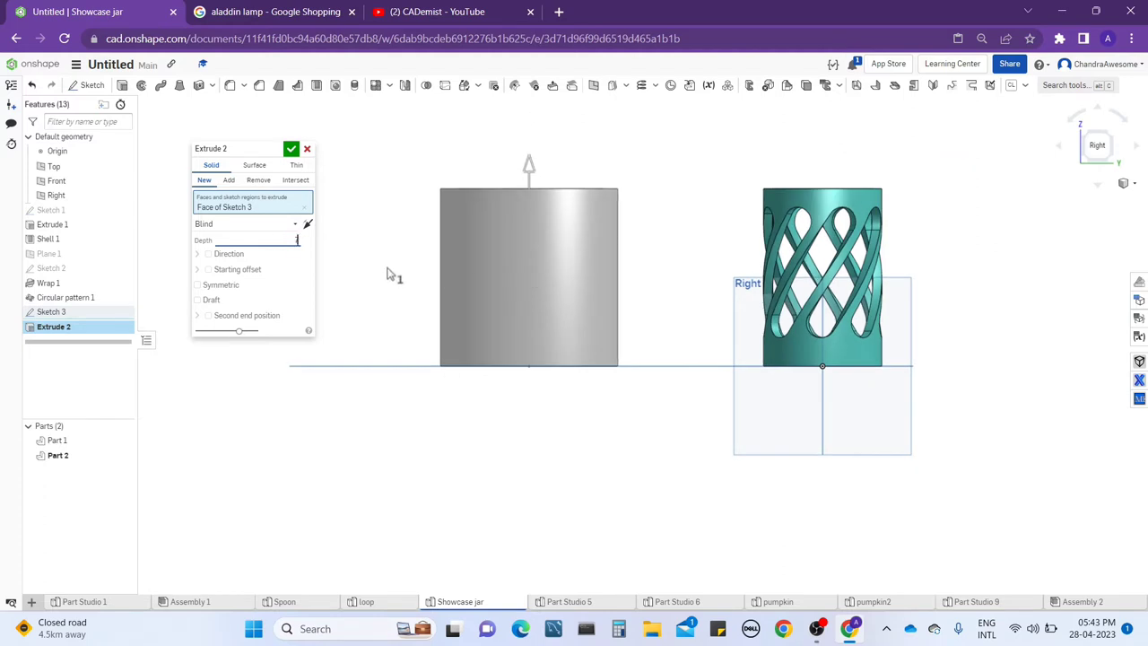
type("7")
key("Return")
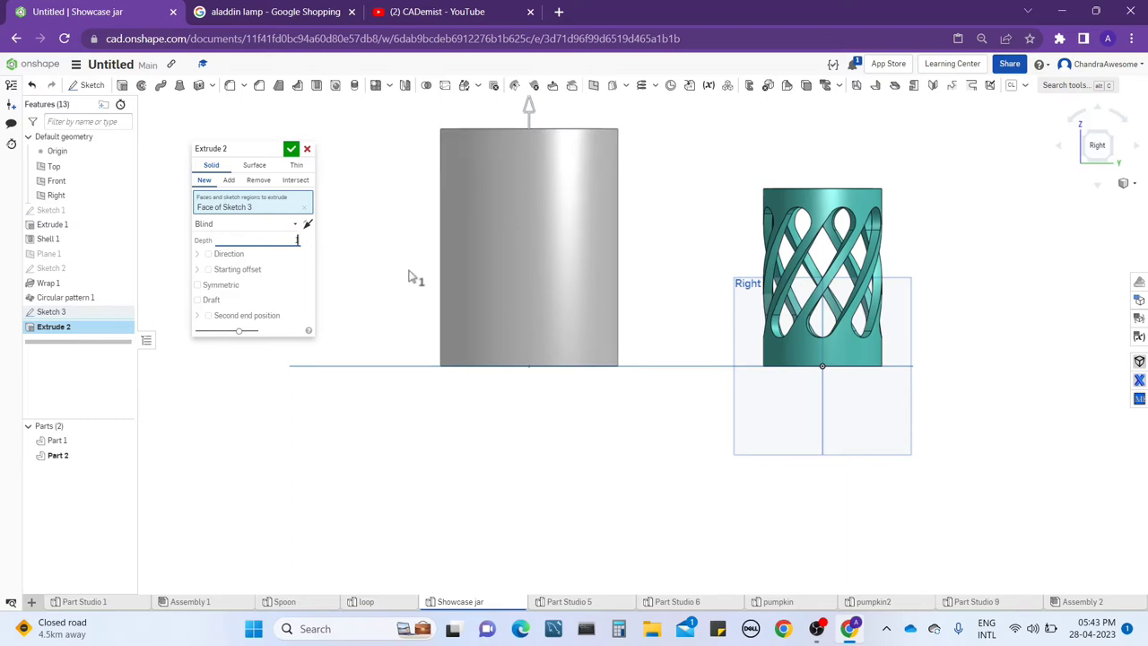
scroll(395, 269, "down", 2)
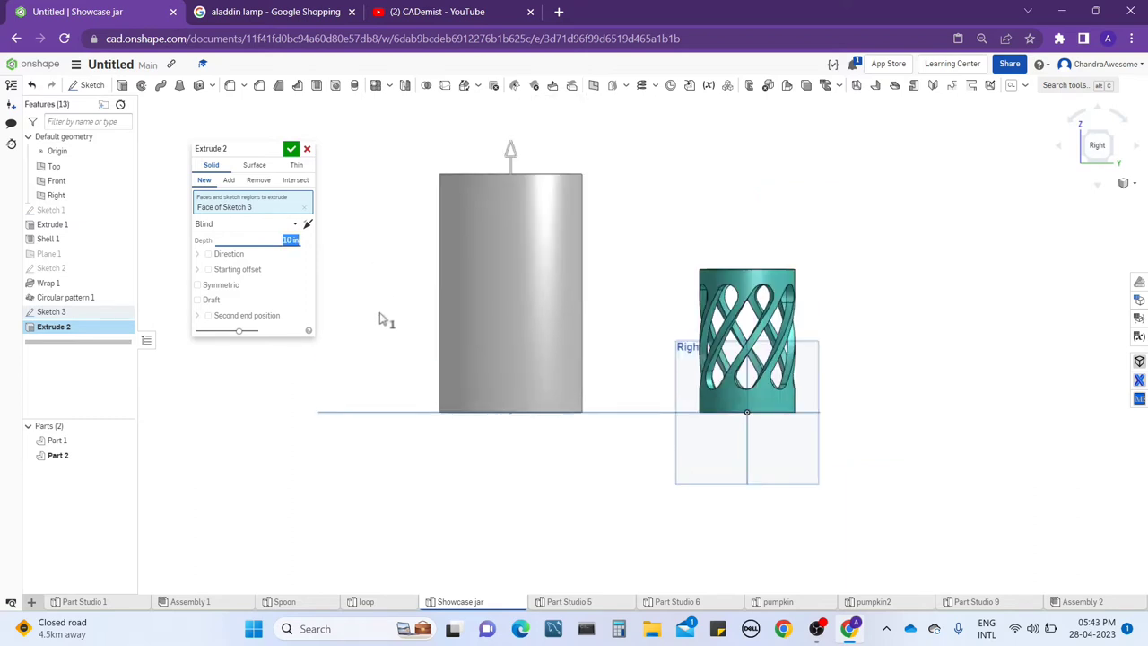
type("1")
key("Return")
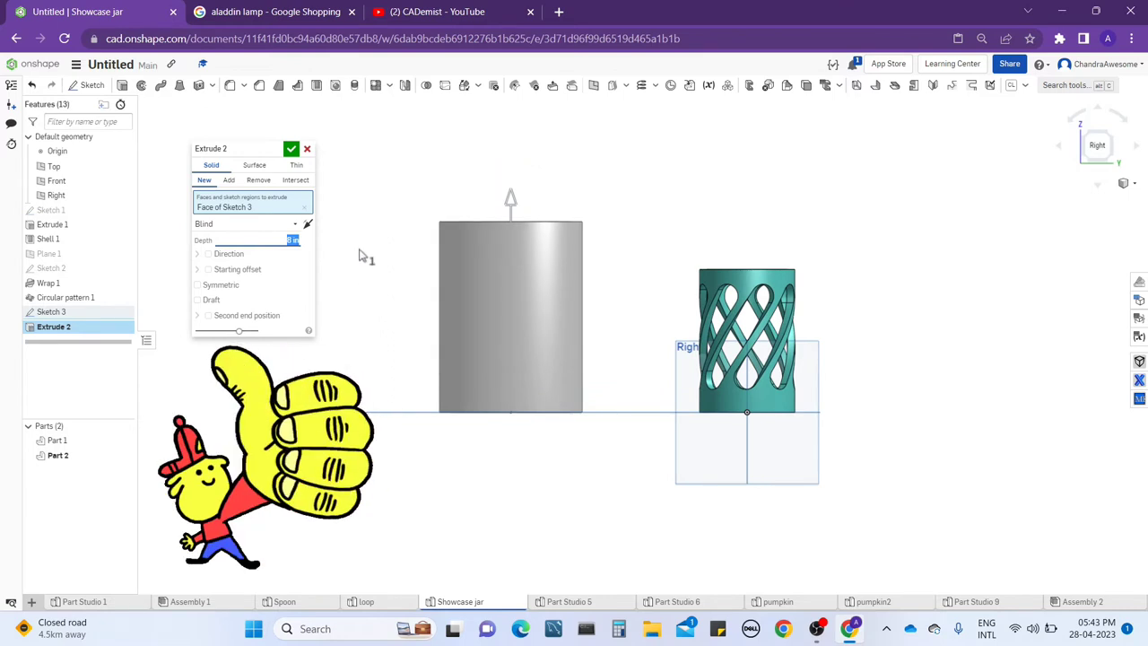
left_click(291, 149)
Extrude the ring sketch's inner disc 0.5 in, adding it as the tube's base
mouse_move(545, 257)
right_mouse_down()
mouse_move(517, 244)
mouse_move(512, 320)
mouse_move(505, 239)
mouse_move(510, 297)
mouse_move(519, 229)
mouse_move(637, 329)
mouse_move(673, 287)
mouse_move(763, 339)
right_mouse_up()
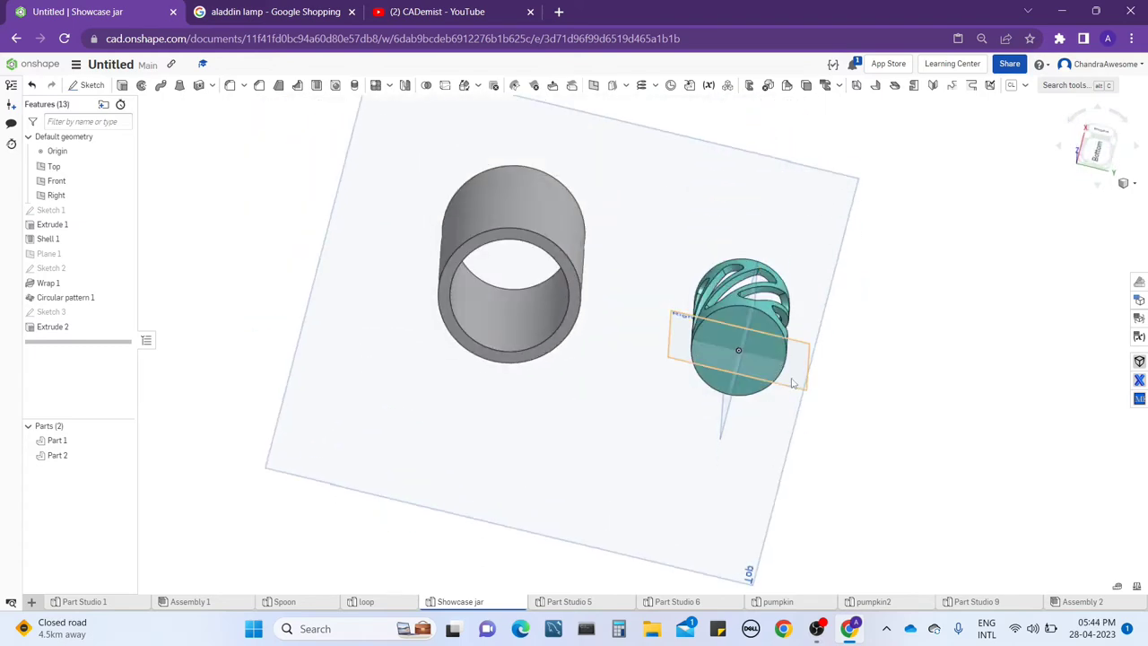
mouse_move(80, 311)
left_click(123, 314)
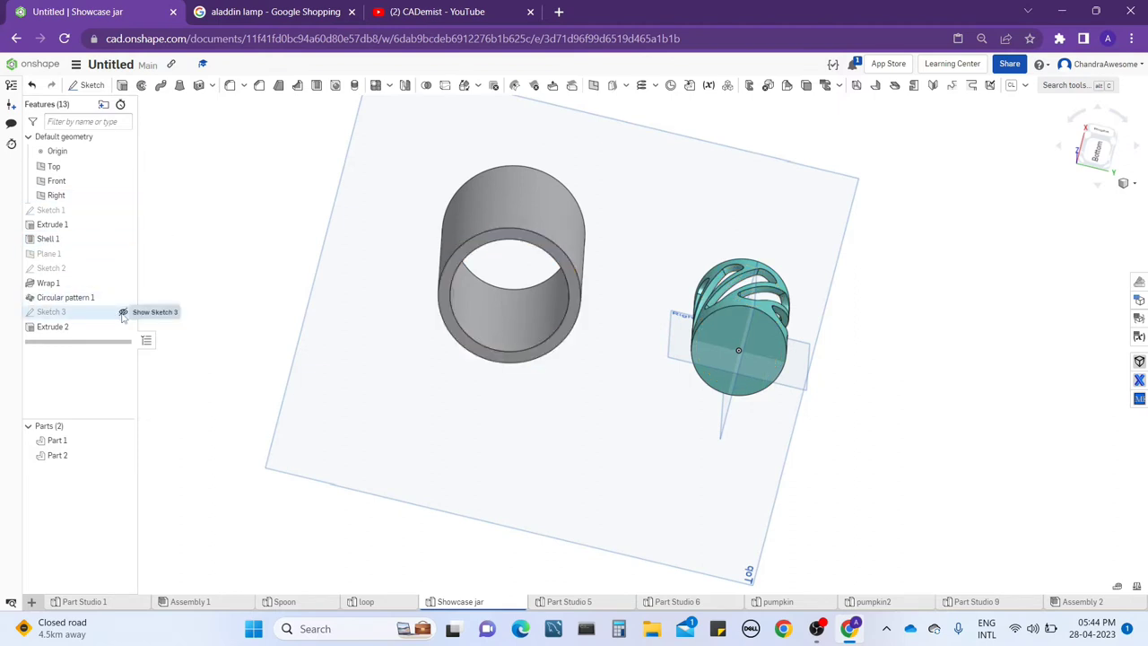
left_click(503, 327)
right_click_drag(496, 332, 430, 287)
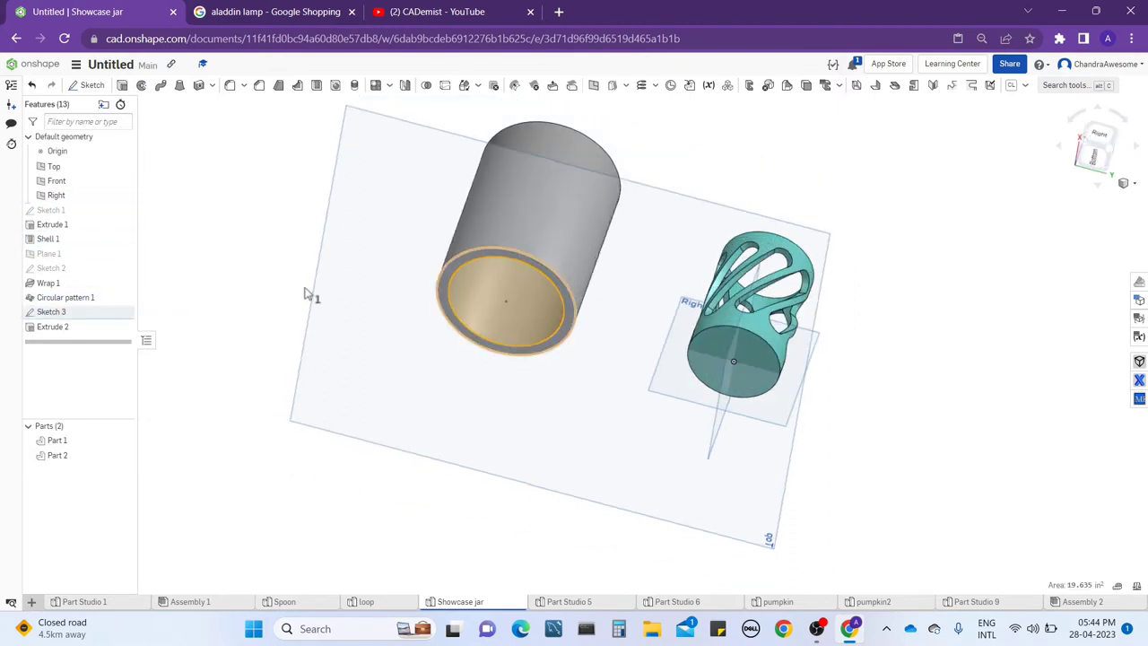
left_click(122, 86)
right_click_drag(479, 222, 455, 209)
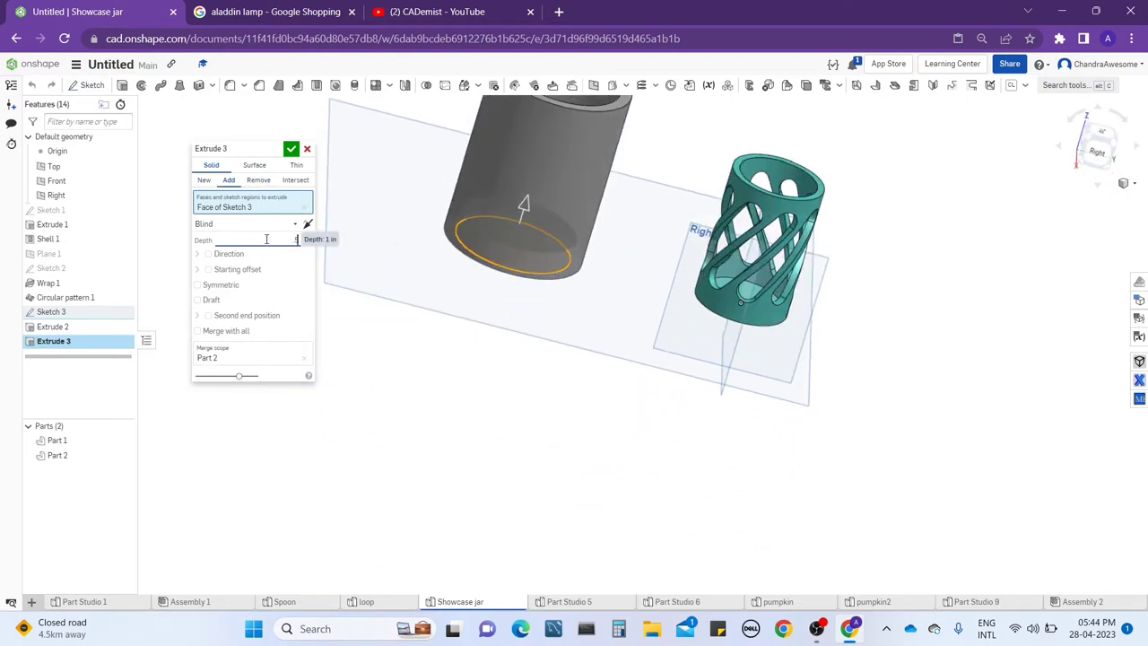
type("0.5")
key("Return")
left_click(290, 149)
mouse_move(299, 154)
right_mouse_down()
mouse_move(551, 284)
mouse_move(548, 171)
mouse_move(531, 255)
mouse_move(504, 256)
mouse_move(541, 206)
mouse_move(532, 267)
mouse_move(493, 316)
mouse_move(531, 322)
right_mouse_up()
scroll(512, 246, "down", 2)
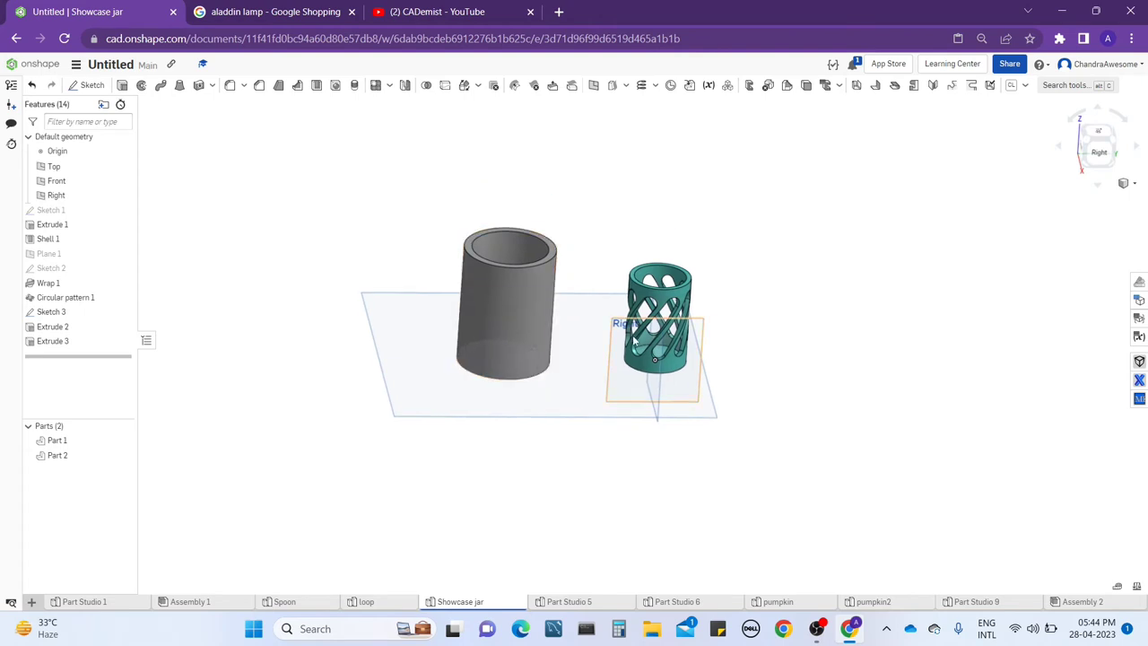
scroll(627, 323, "up", 2)
mouse_move(684, 314)
right_mouse_down()
mouse_move(677, 323)
mouse_move(689, 298)
right_mouse_up()
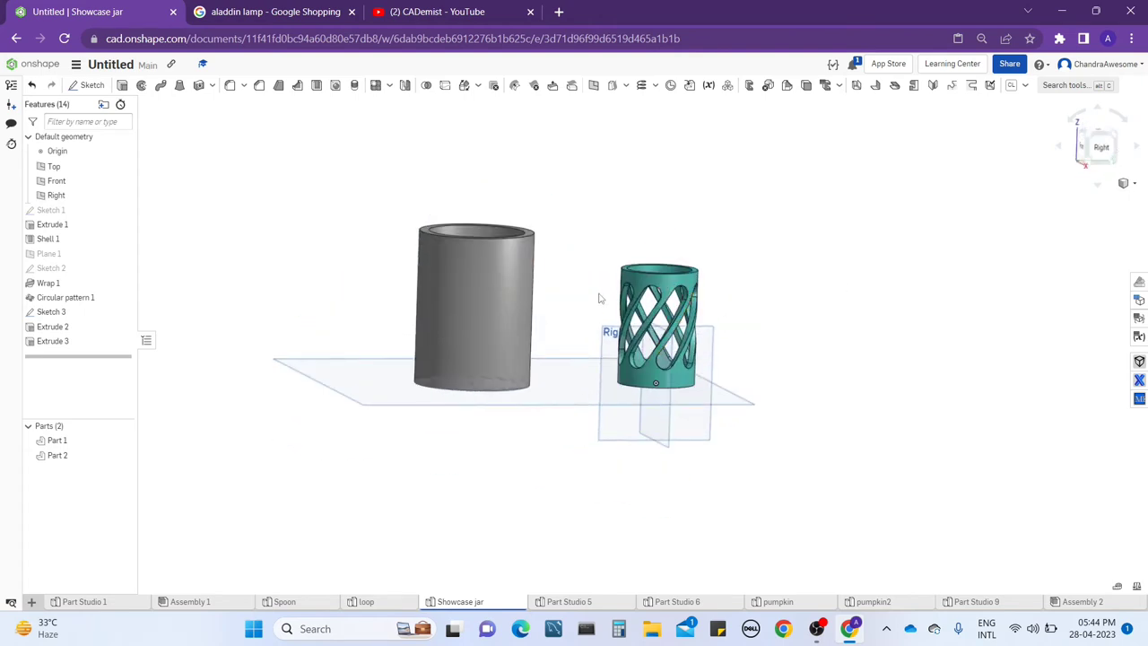
right_click_drag(600, 298, 413, 248)
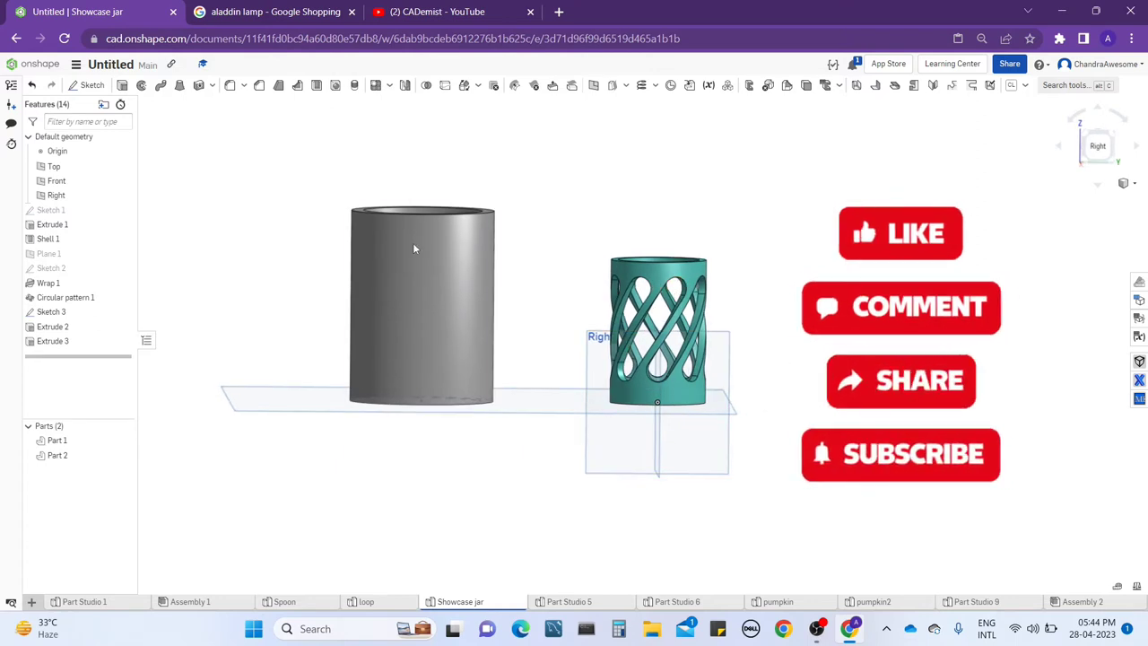
right_click_drag(443, 381, 548, 384)
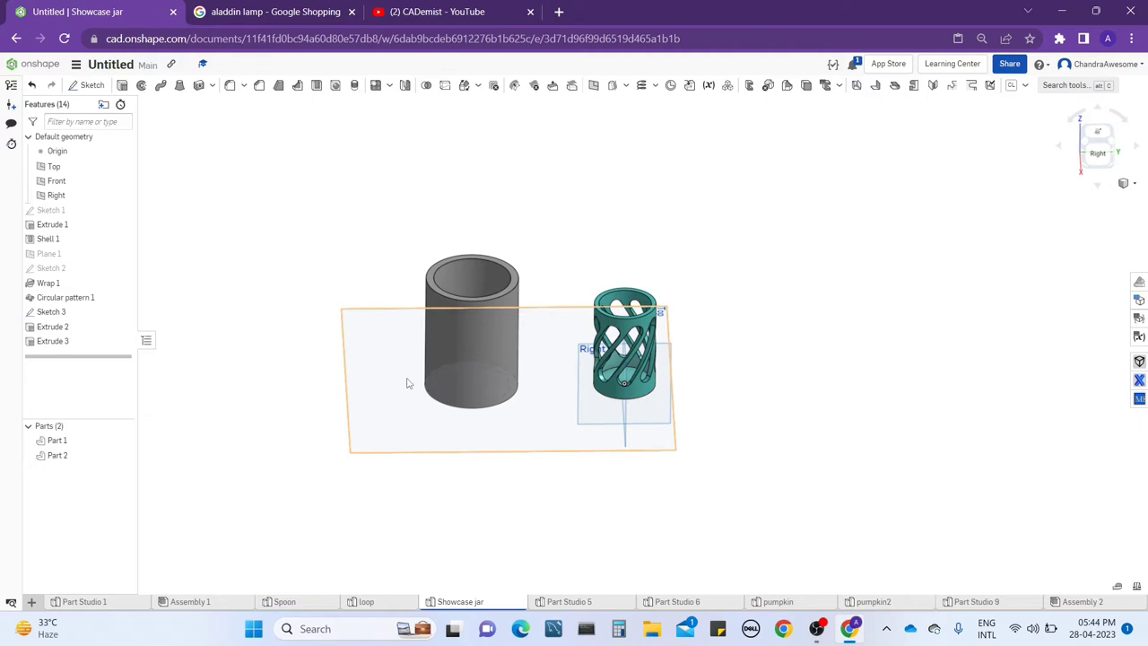
right_click_drag(406, 383, 423, 367)
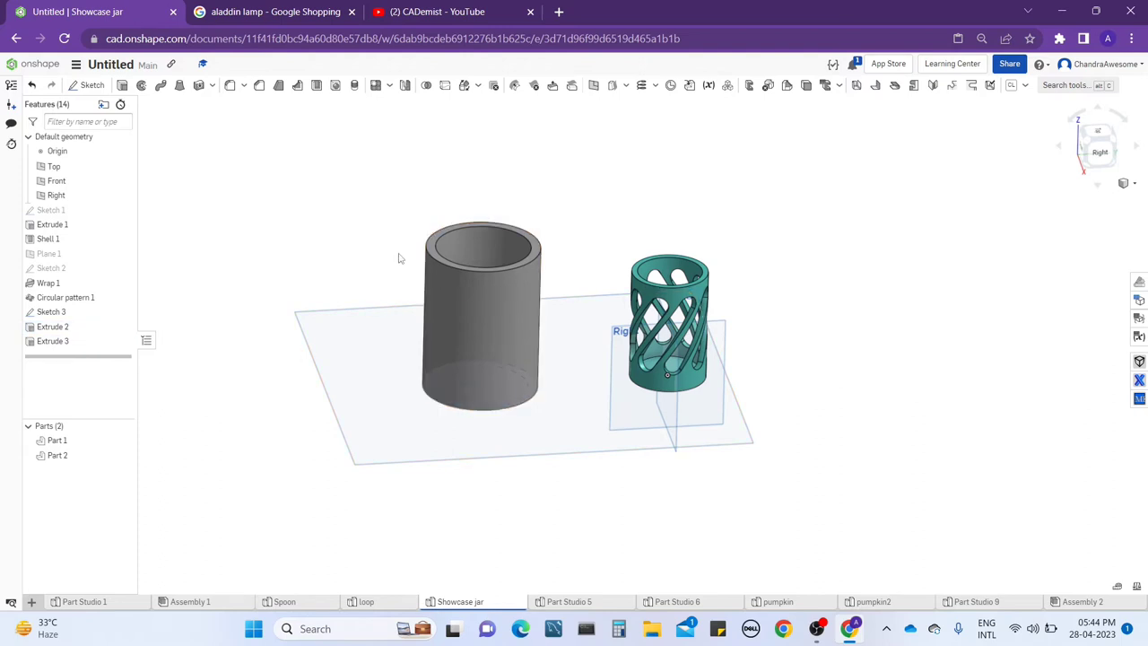
Delete the base extrusion and the tube extrusion
right_click(91, 348)
left_click(124, 486)
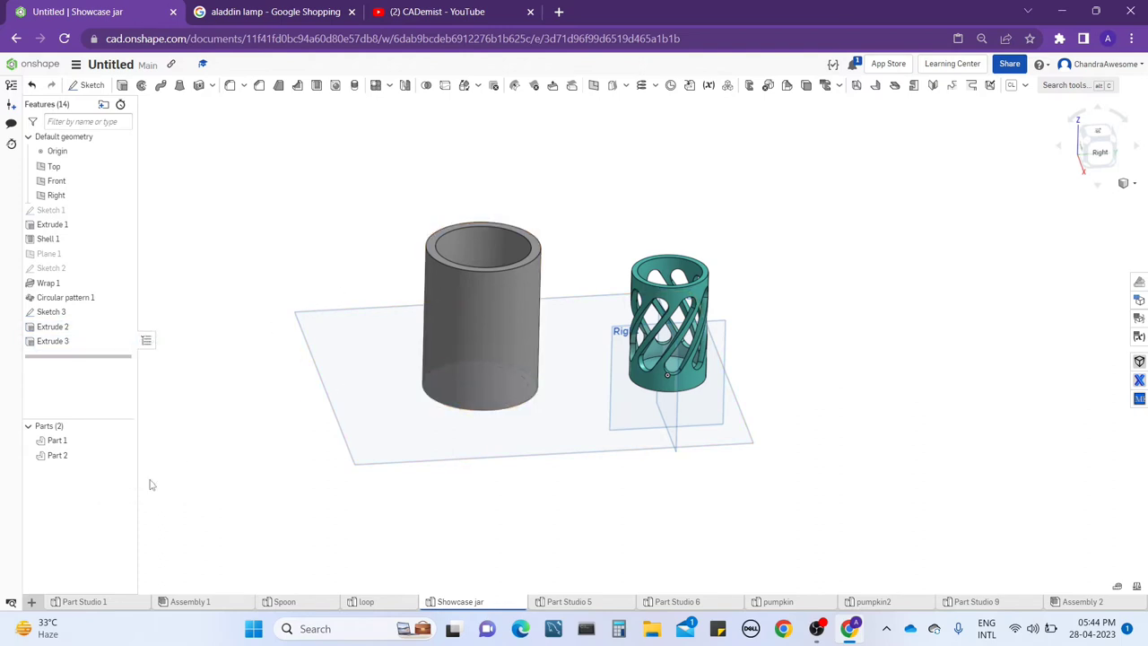
right_click(94, 328)
left_click(126, 472)
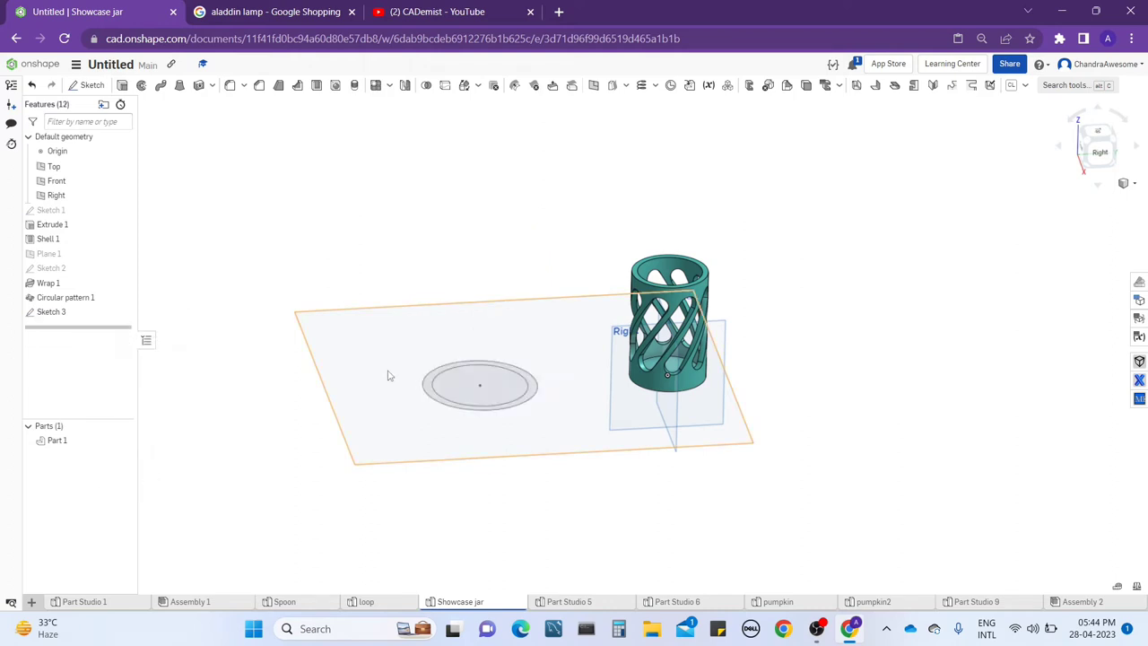
Extrude the ring and inner disc regions together 6 in into a solid cylinder
scroll(428, 392, "up", 3)
left_click(428, 393)
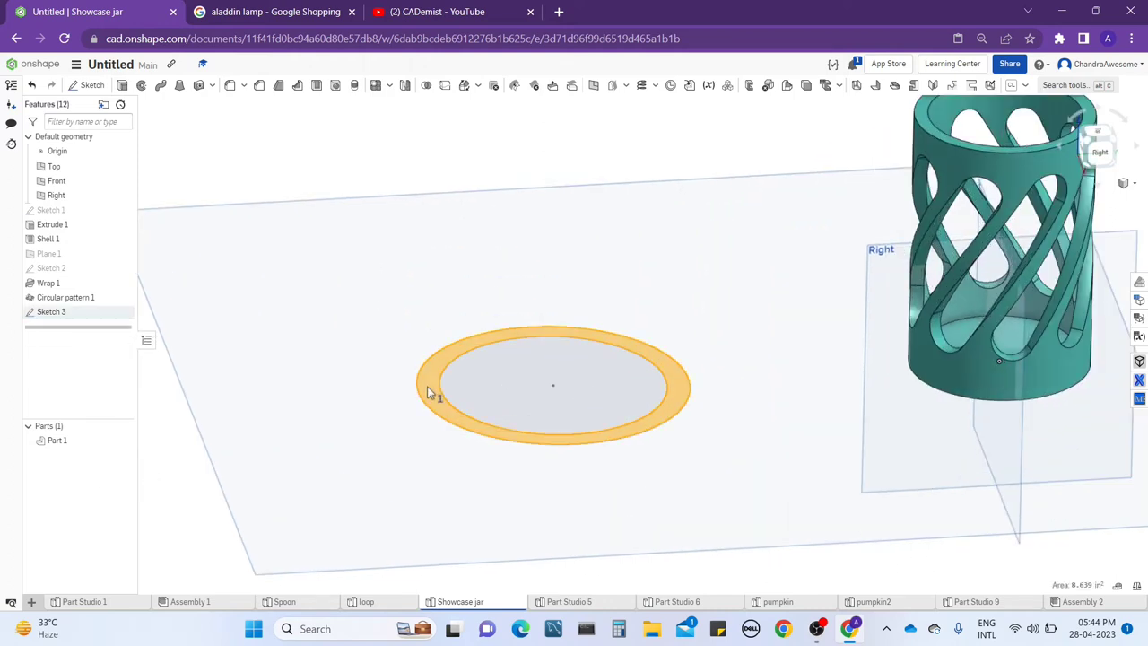
left_click(364, 143)
left_click(141, 86)
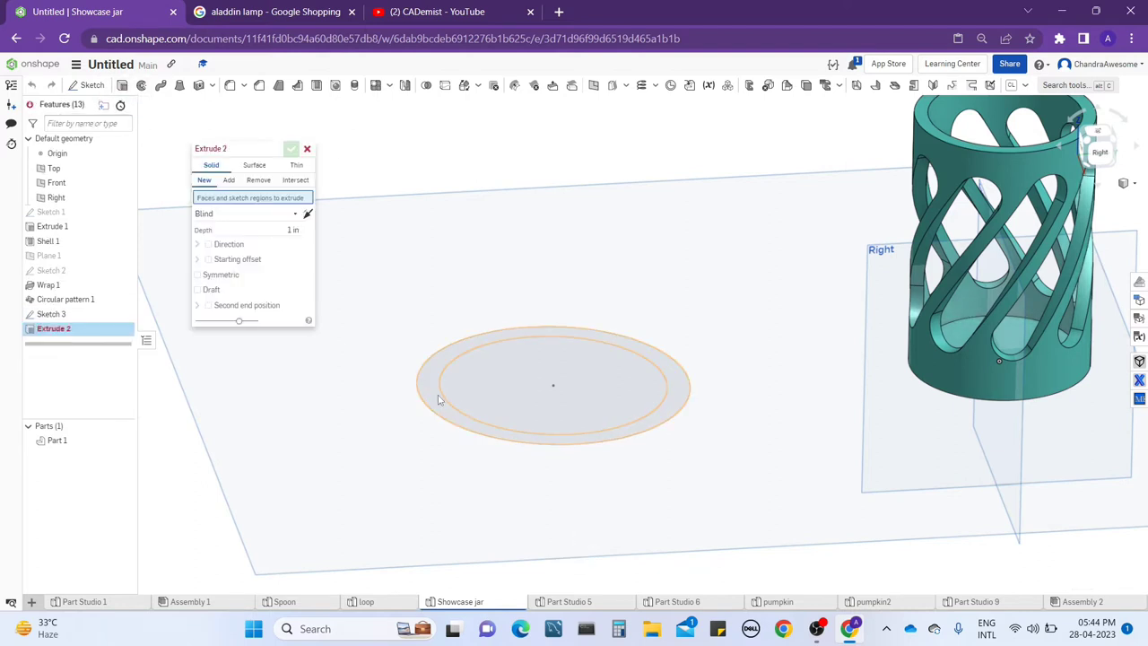
left_click(439, 400)
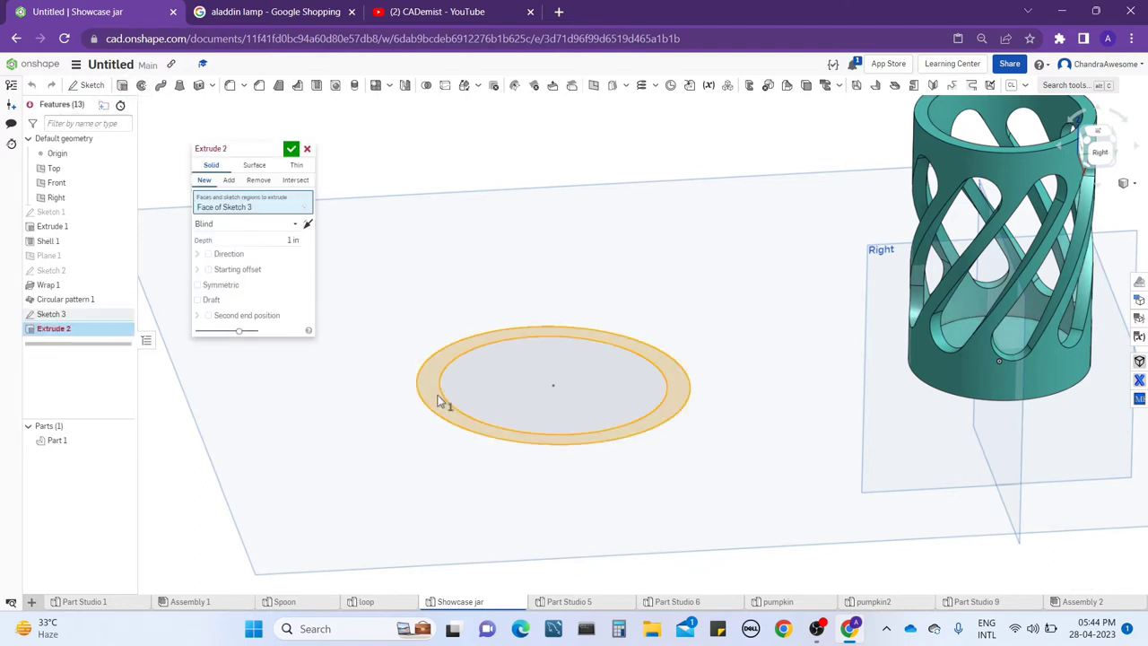
left_click(489, 367)
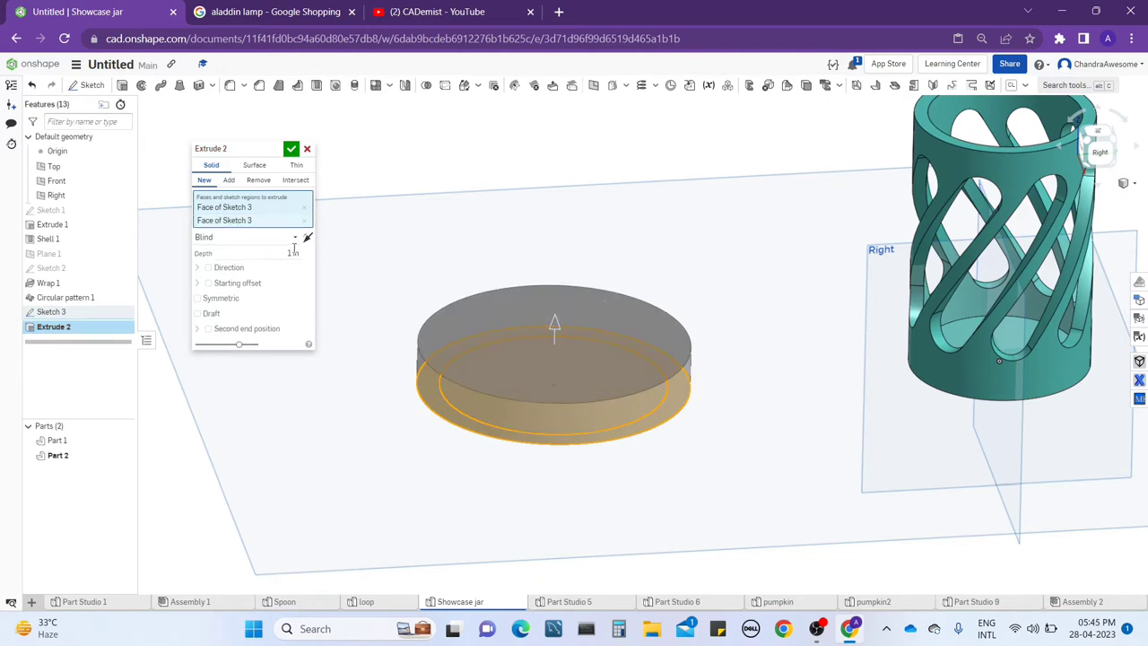
left_click(277, 255)
type("6")
key("Return")
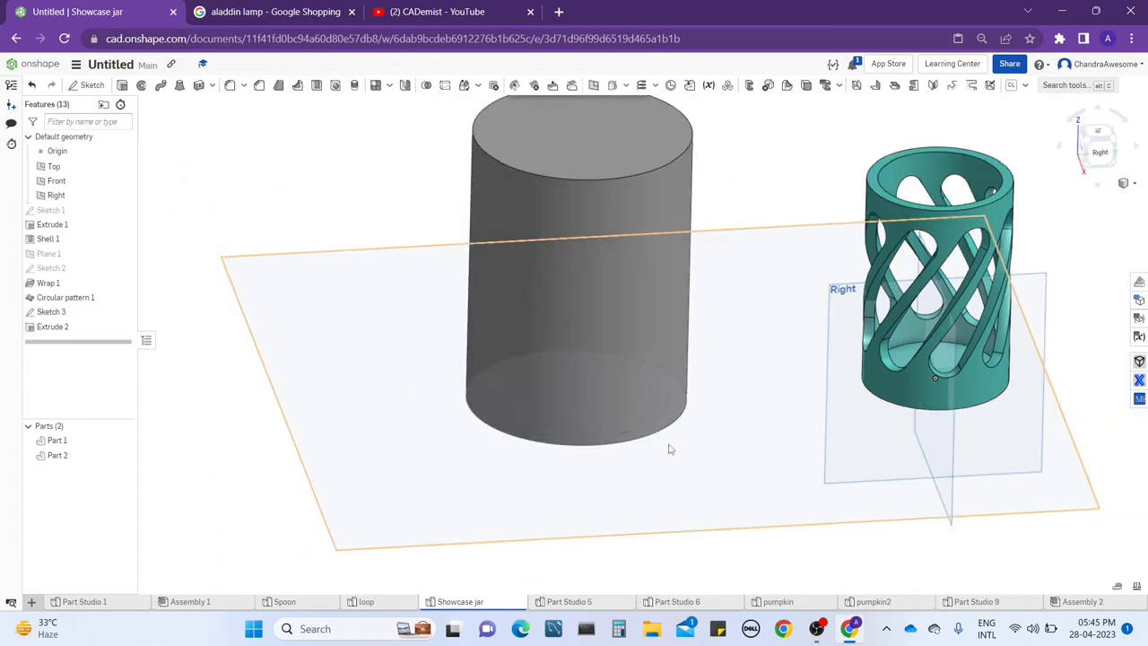
Shell the grey cylinder, leaving its top face open
scroll(278, 267, "down", 2)
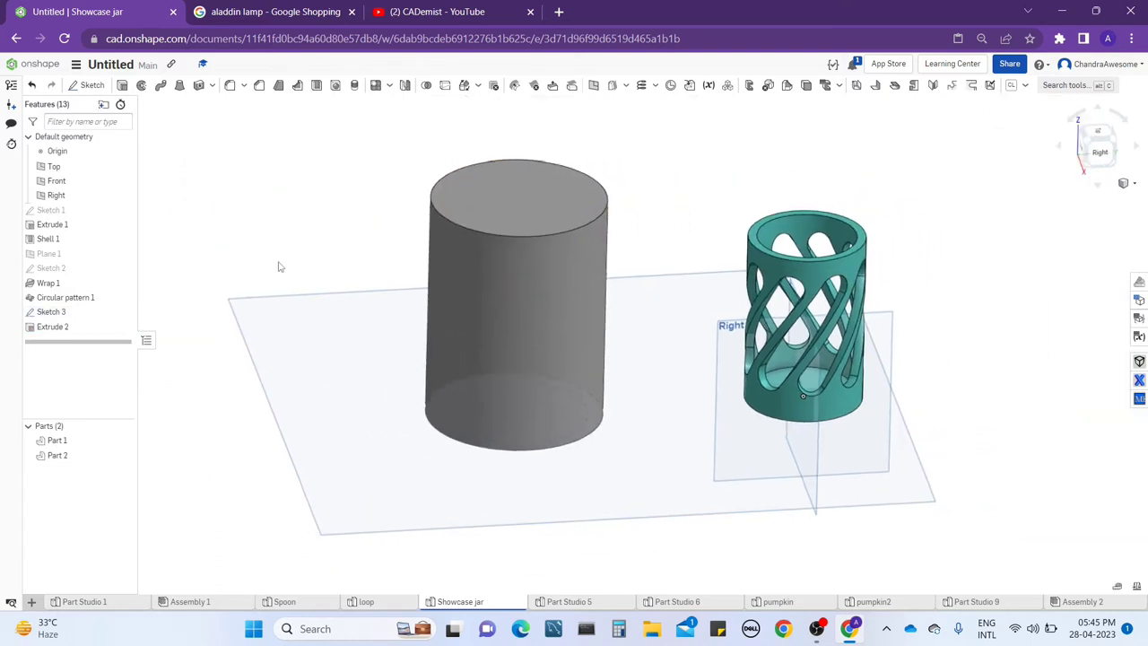
left_click(316, 85)
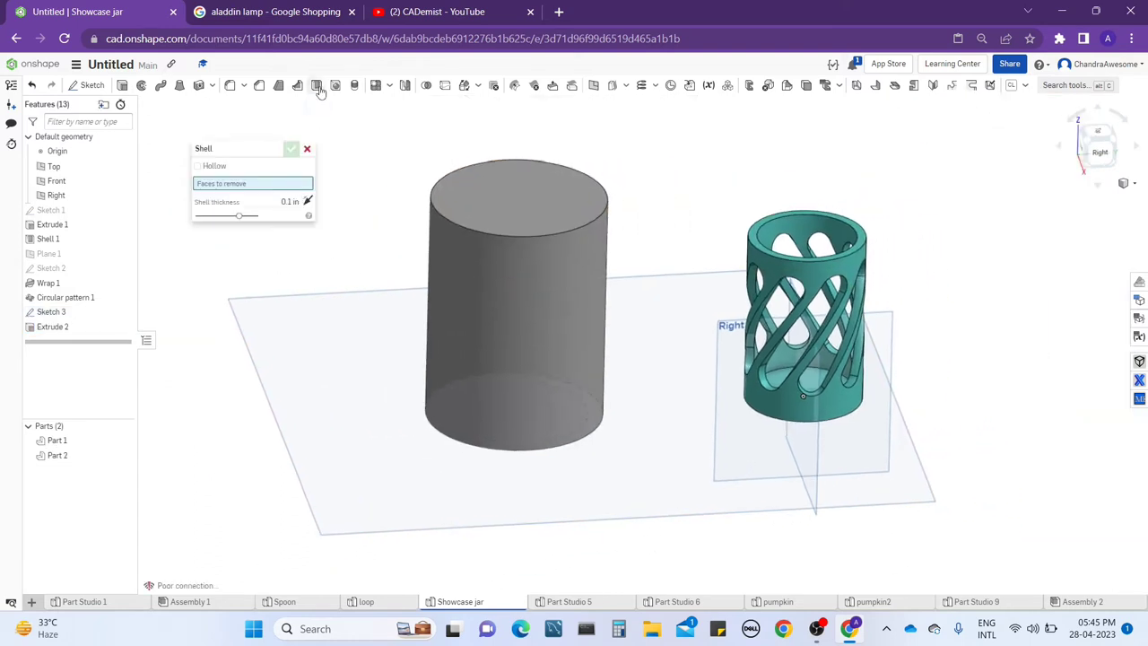
left_click(483, 203)
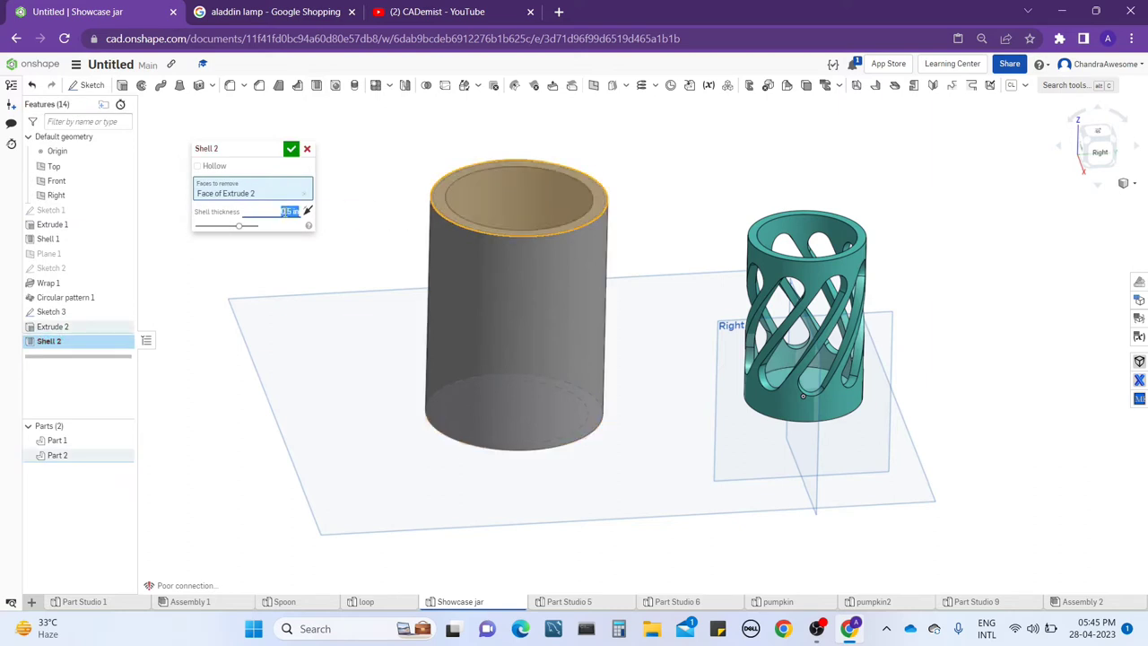
left_click(291, 148)
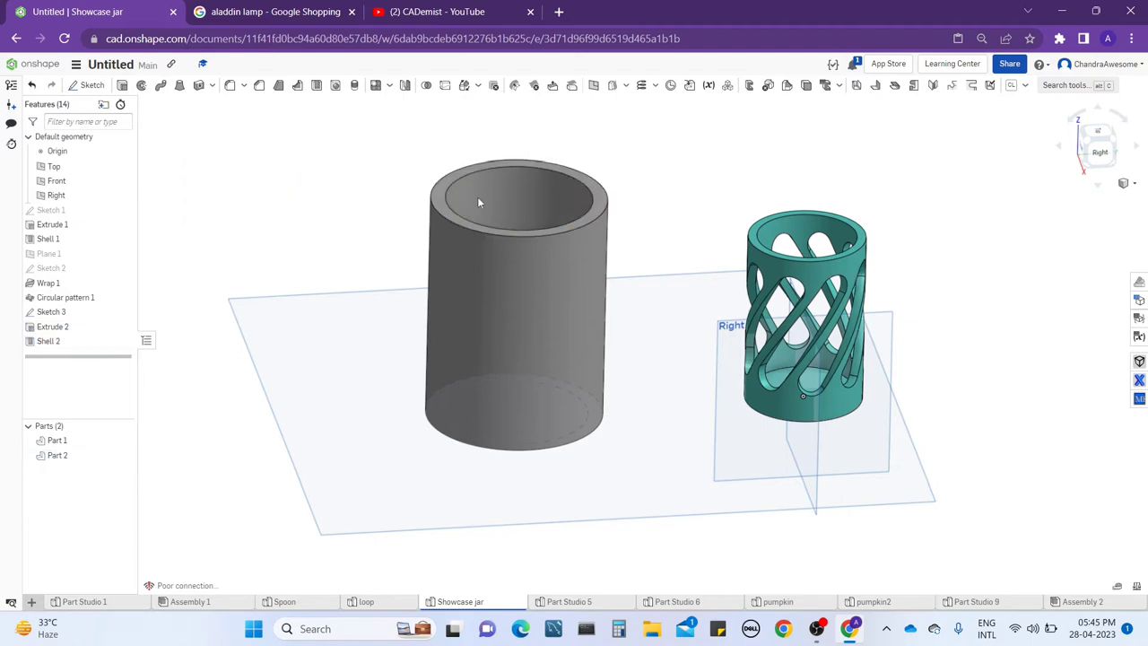
Orbit the view to inspect the hollow cup and both cylinder tops
mouse_move(477, 196)
right_mouse_down()
mouse_move(583, 266)
mouse_move(575, 214)
mouse_move(549, 254)
right_mouse_up()
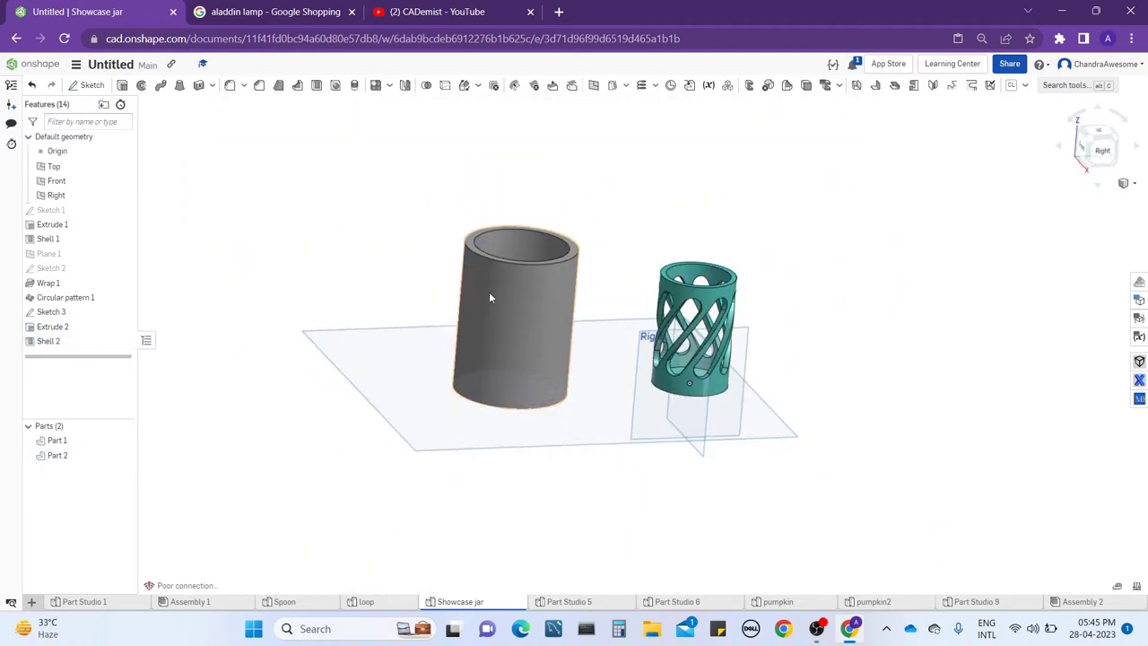
right_click_drag(489, 291, 519, 381)
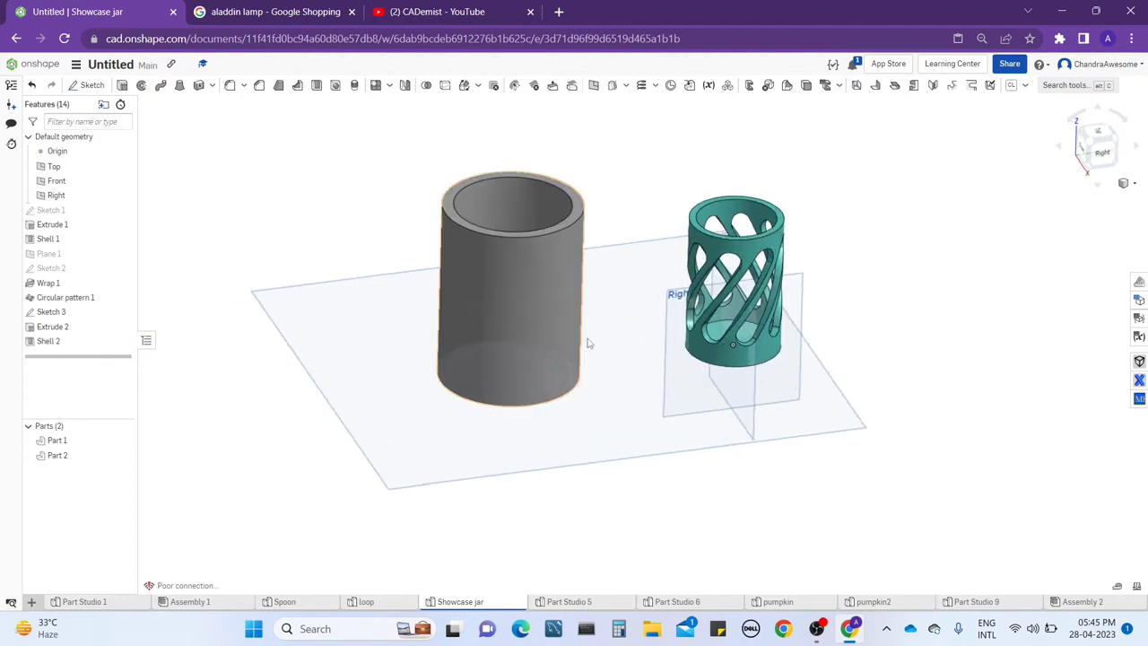
scroll(616, 351, "up", 2)
mouse_move(616, 351)
right_mouse_down()
mouse_move(608, 333)
mouse_move(619, 300)
mouse_move(631, 311)
right_mouse_up()
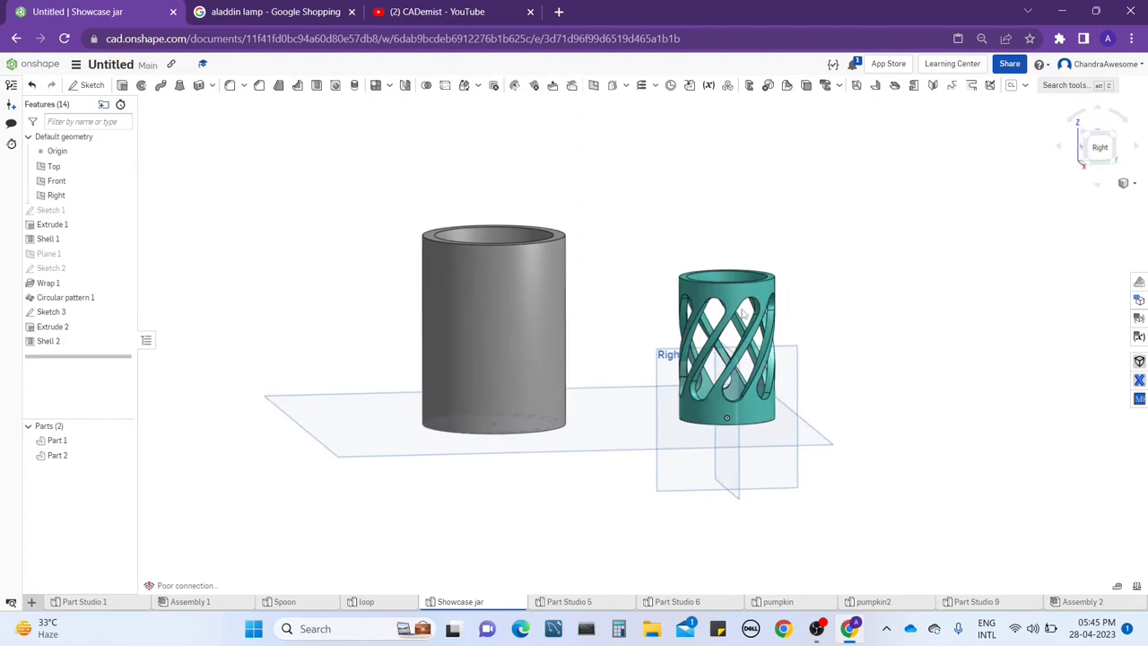
scroll(804, 361, "up", 2)
mouse_move(804, 362)
right_mouse_down()
mouse_move(805, 387)
mouse_move(758, 307)
right_mouse_up()
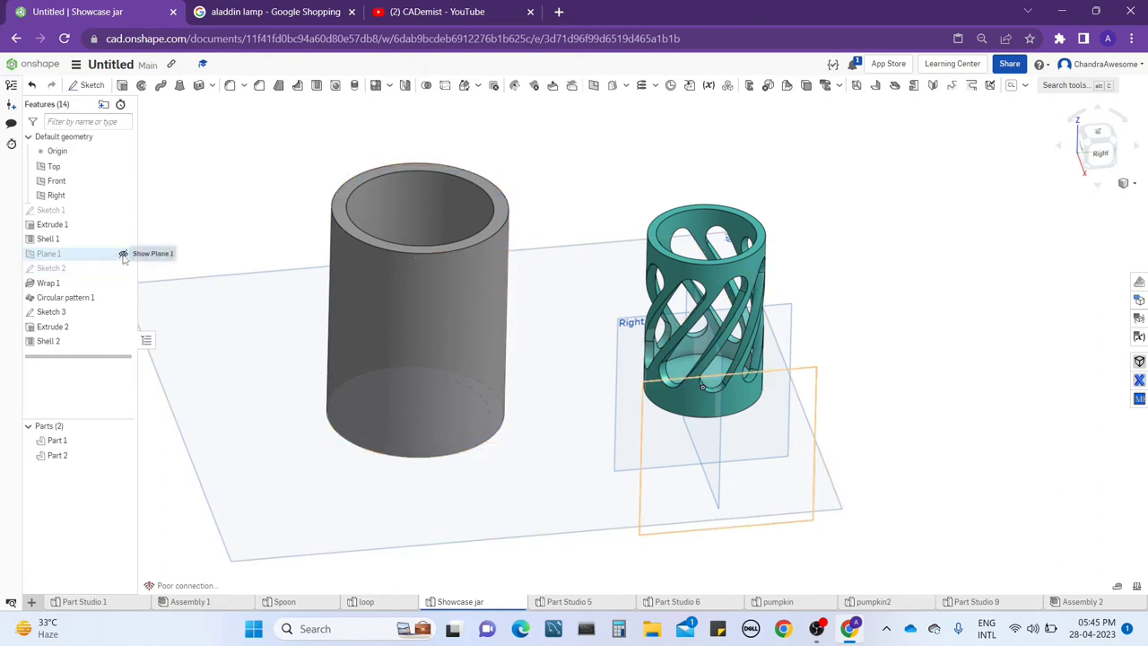
Create Plane 2 offset 8.68 in from the Right plane
scroll(599, 246, "down", 3)
left_click(616, 339)
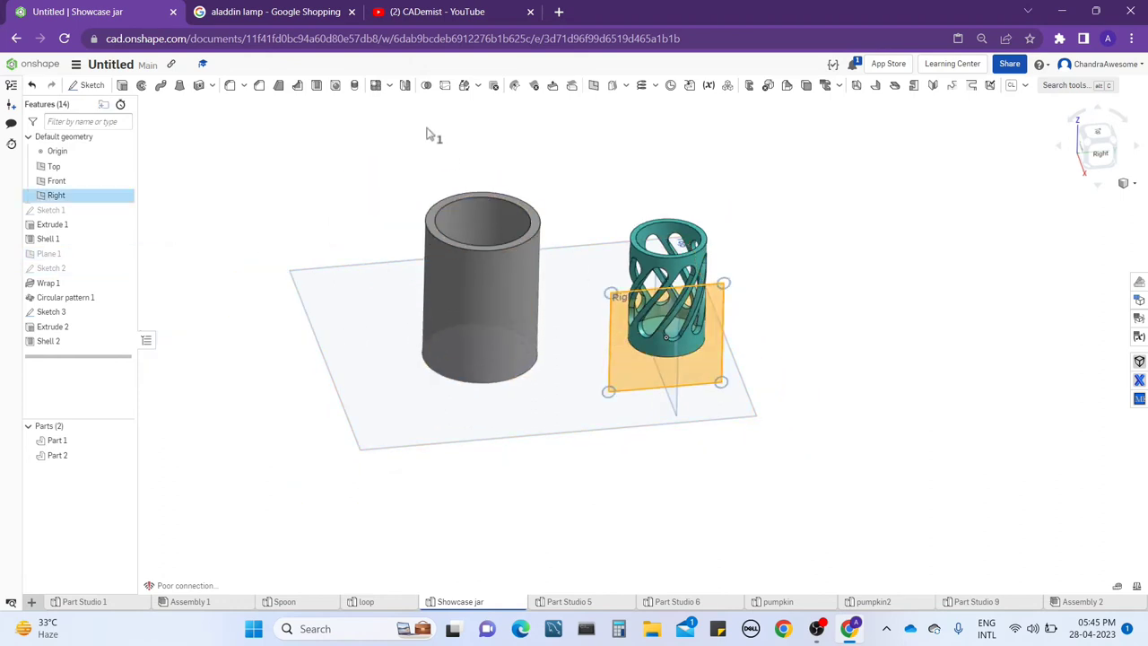
right_click(616, 337)
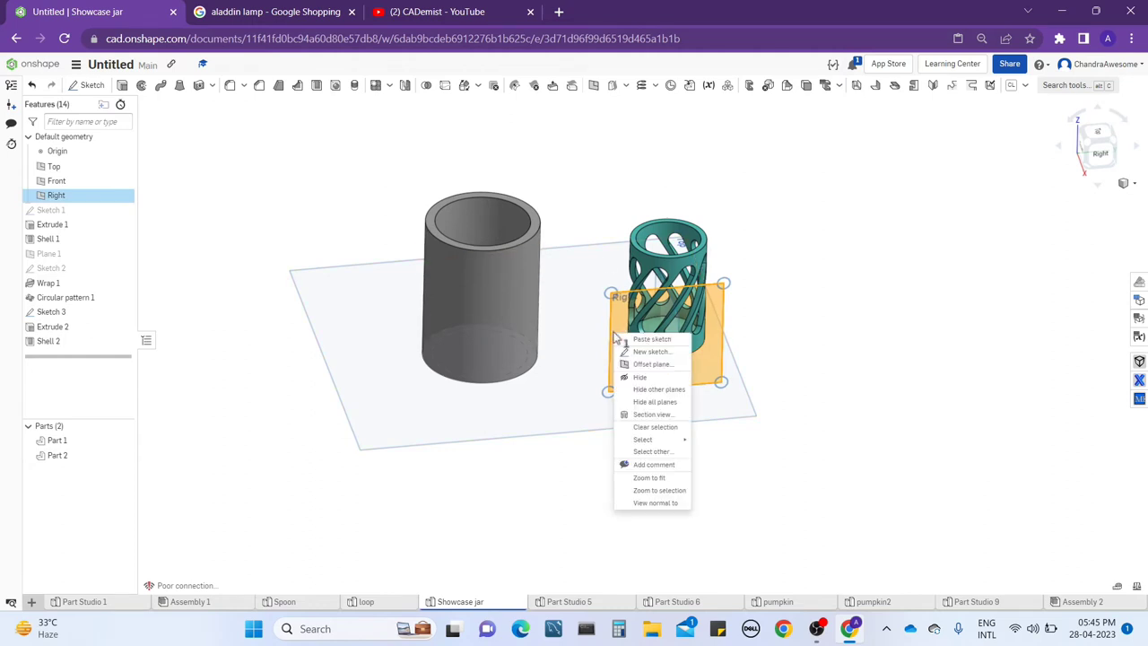
left_click(632, 364)
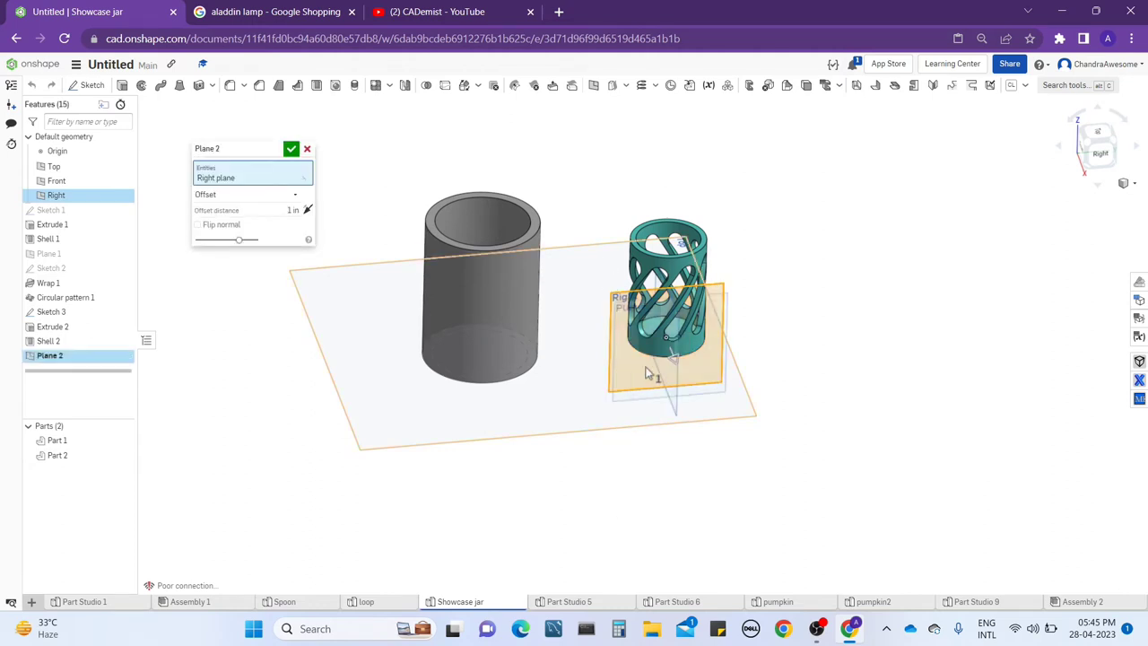
left_click_drag(674, 363, 698, 451)
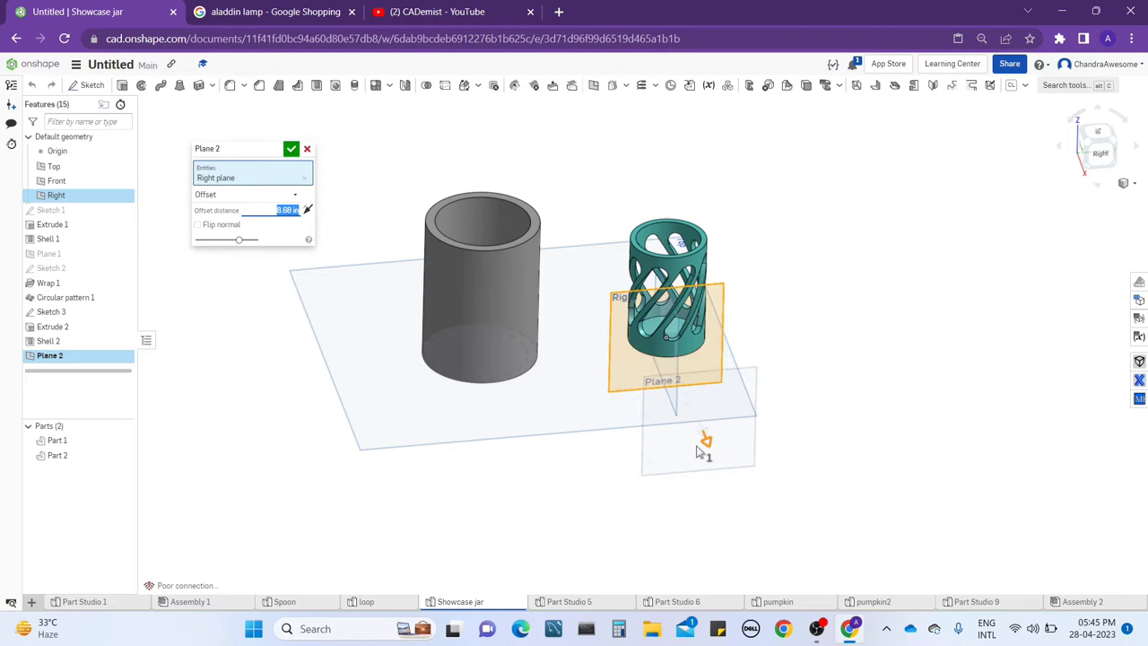
left_click(290, 151)
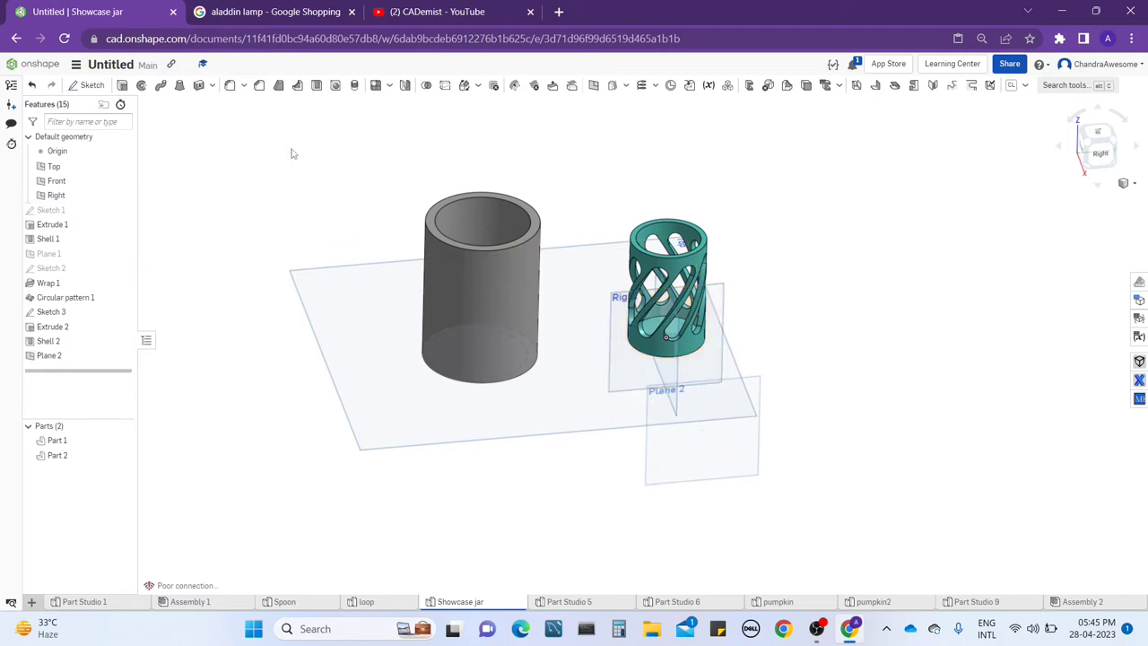
Enlarge Plane 2 so it spans both the cup and the teal jar
left_click(659, 395)
mouse_move(646, 389)
left_mouse_down()
mouse_move(370, 392)
mouse_move(323, 361)
left_mouse_up()
left_click(253, 289)
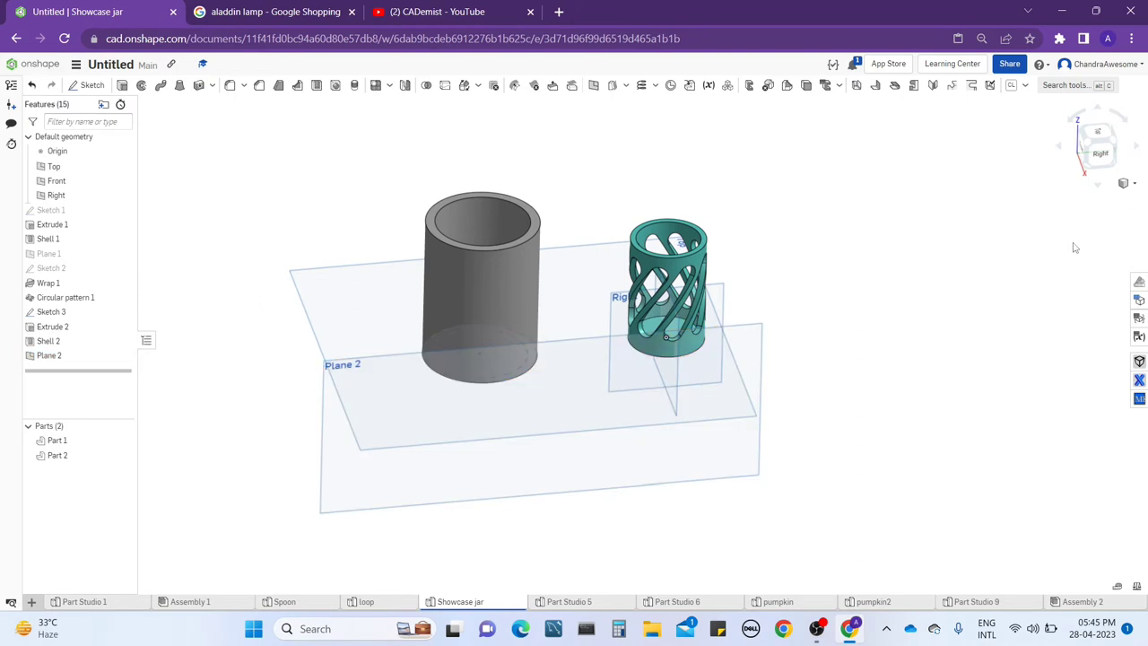
Start a new sketch on Plane 2, viewed face-on from the right, with a first line attempt
left_click(1099, 170)
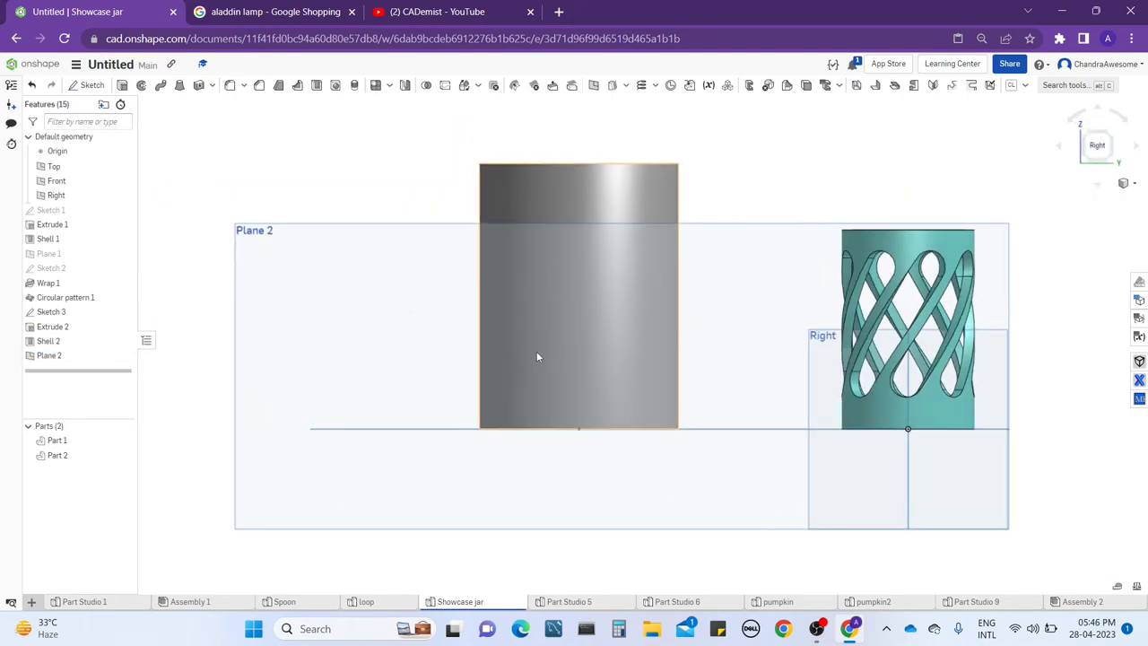
left_click(267, 272)
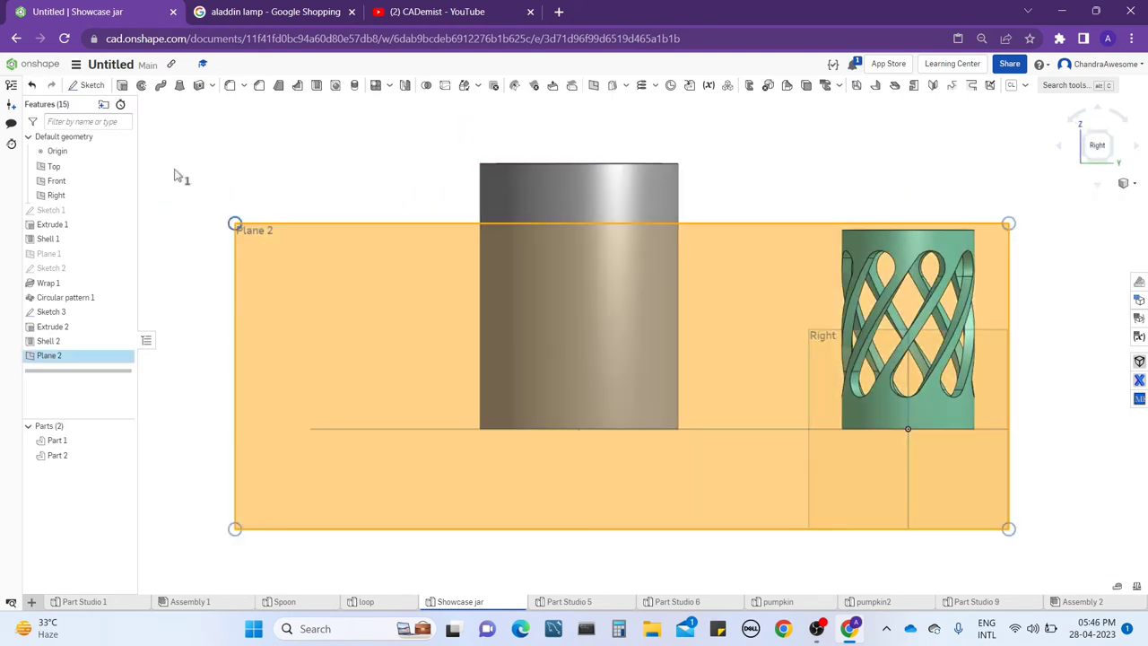
left_click(89, 84)
key("ctrl+a")
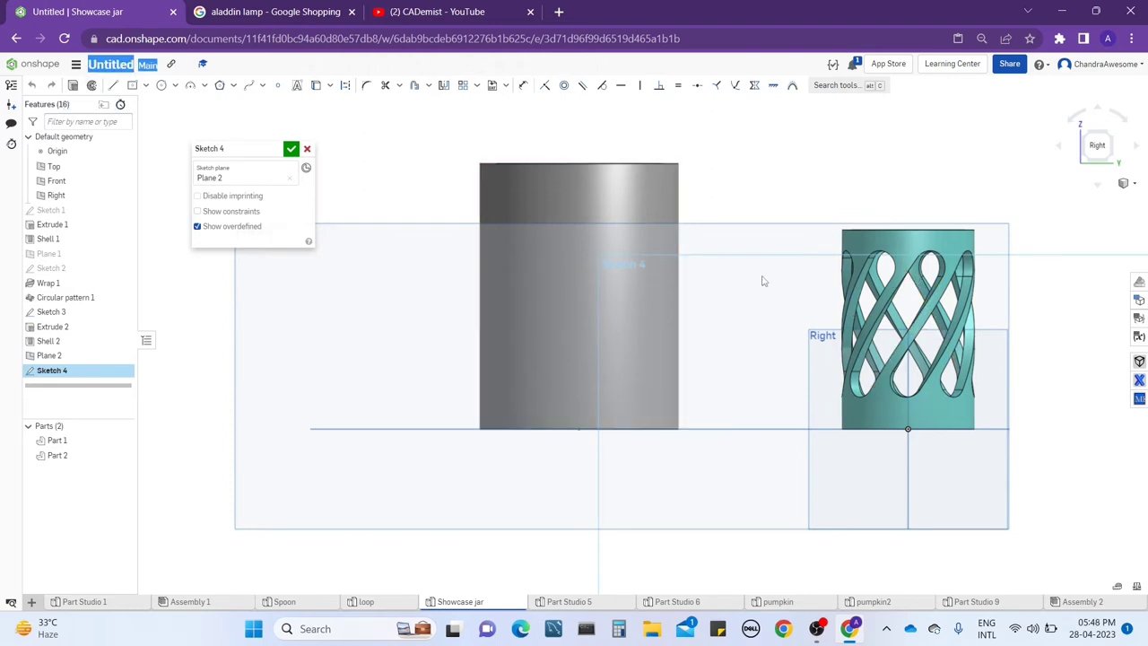
left_click(113, 85)
left_click(578, 164)
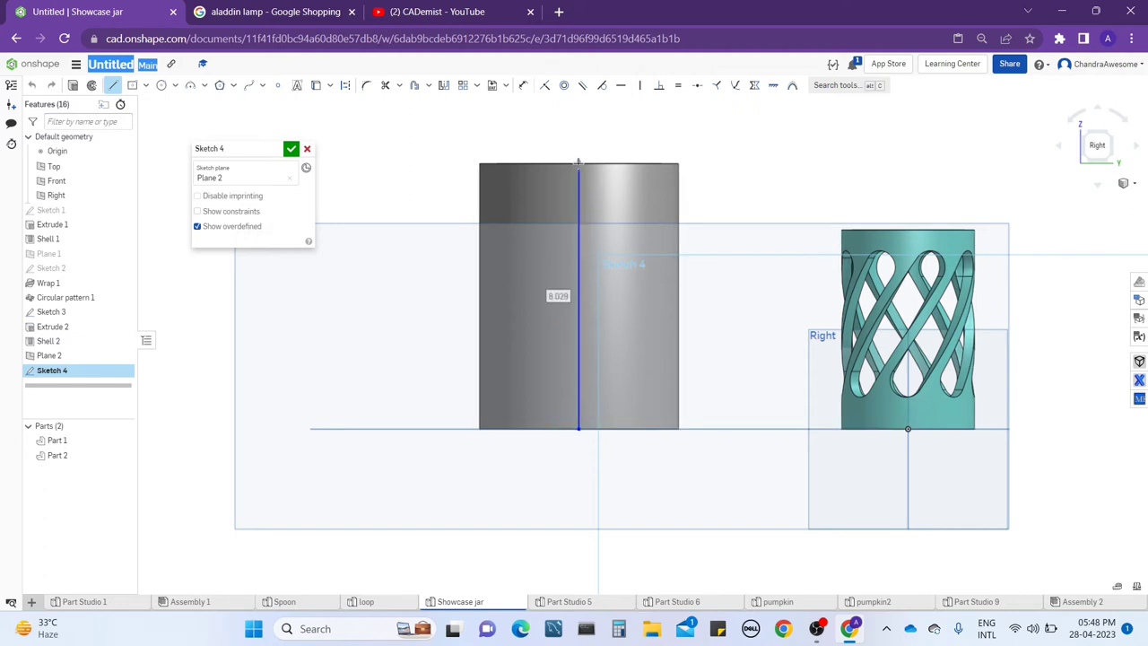
key("Escape")
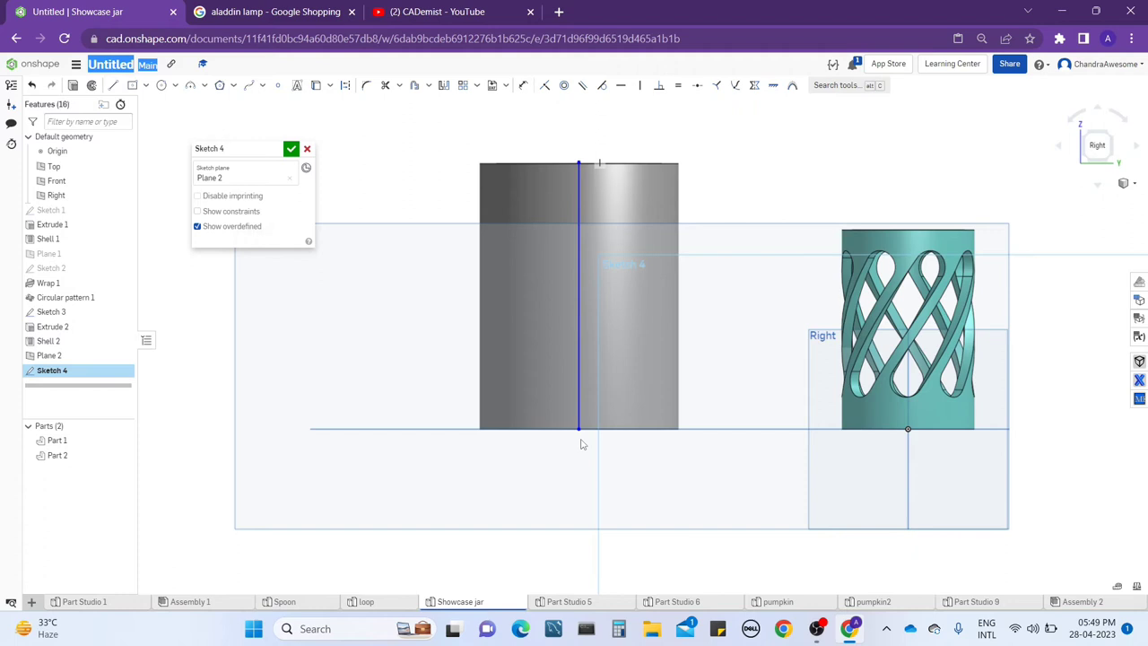
scroll(580, 436, "up", 3)
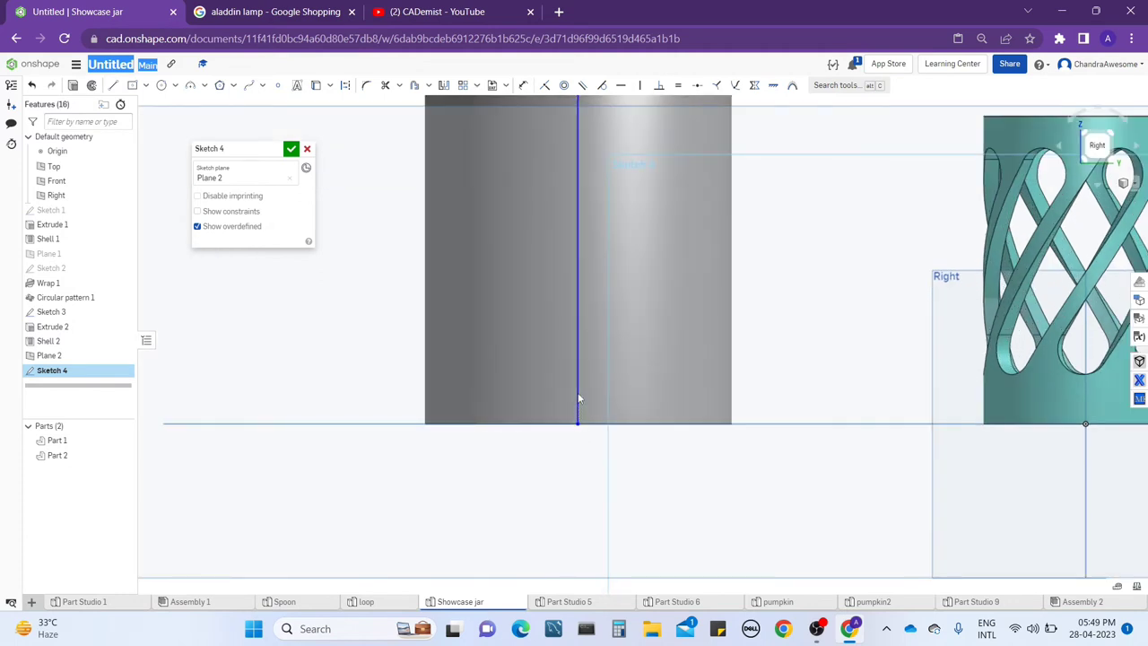
scroll(578, 429, "down", 3)
scroll(577, 429, "down", 1)
scroll(578, 428, "down", 1)
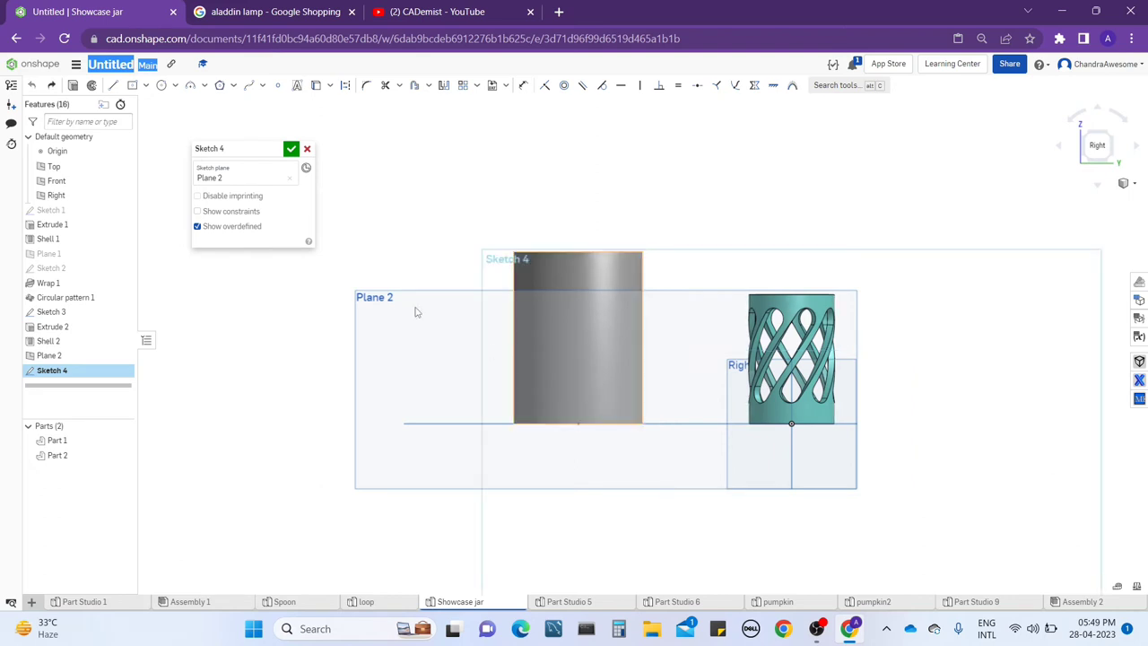
Draw a line from near the cup's top to its bottom and constrain it vertical
left_click(113, 85)
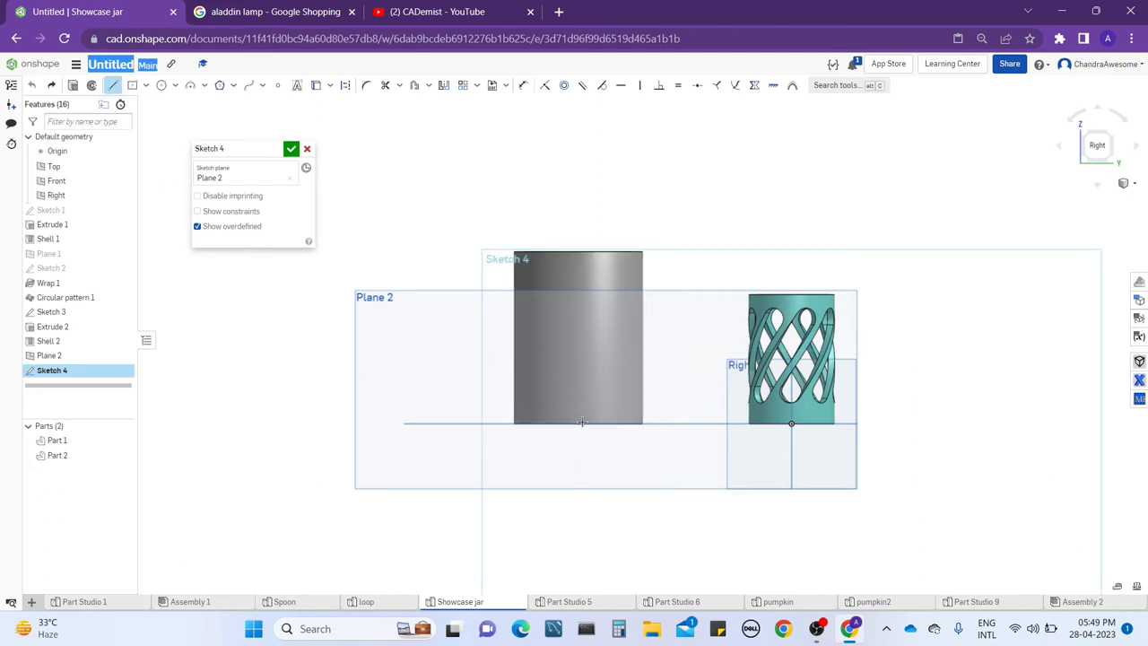
left_click(577, 263)
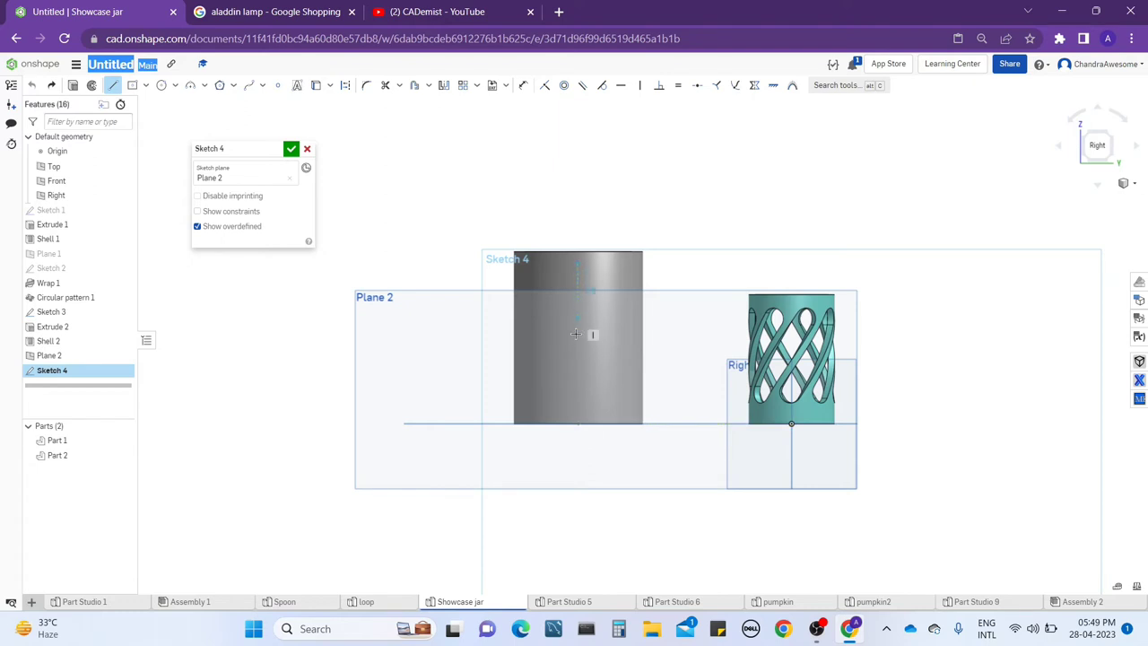
left_click(577, 408)
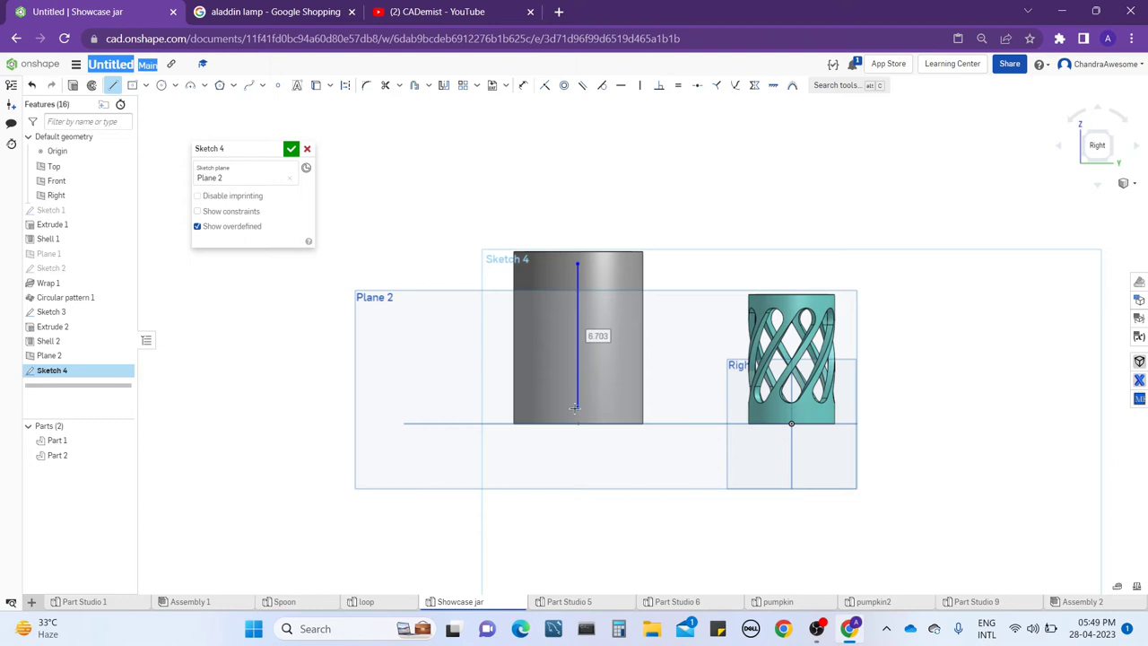
key("Escape")
left_click(578, 411)
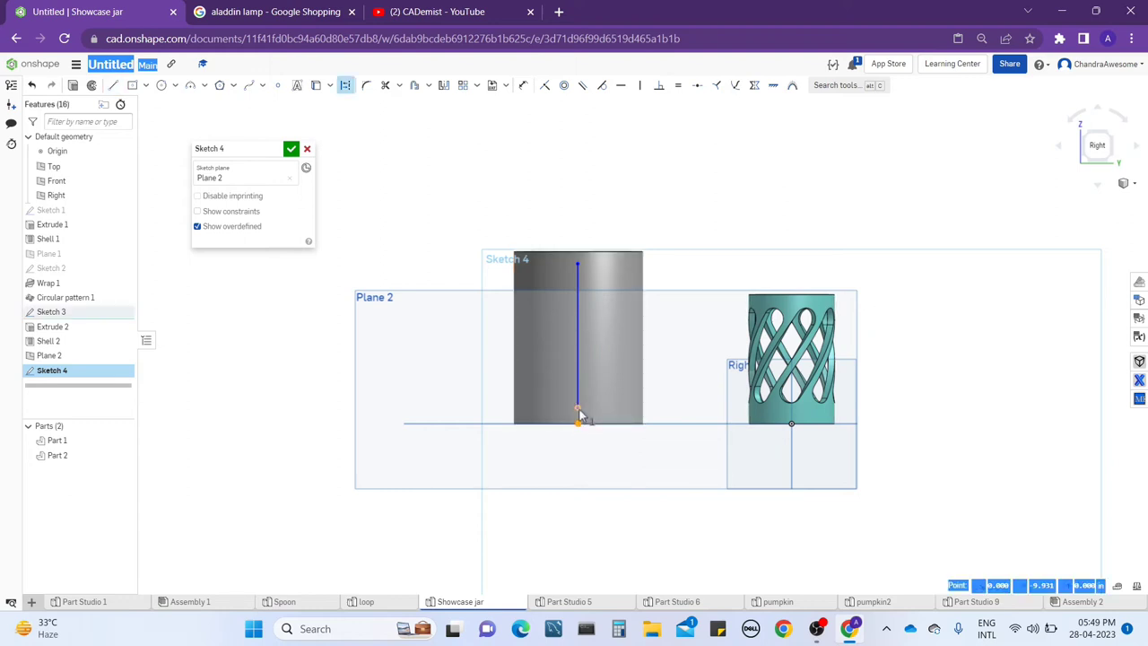
left_click(639, 90)
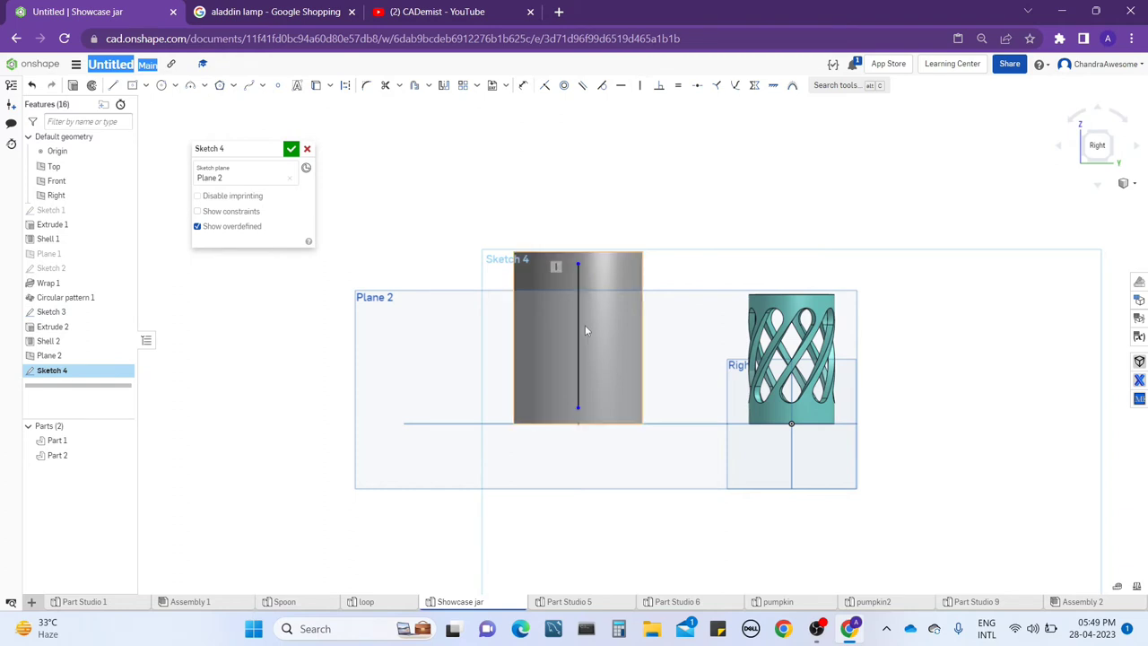
key("d")
scroll(585, 422, "down", 2)
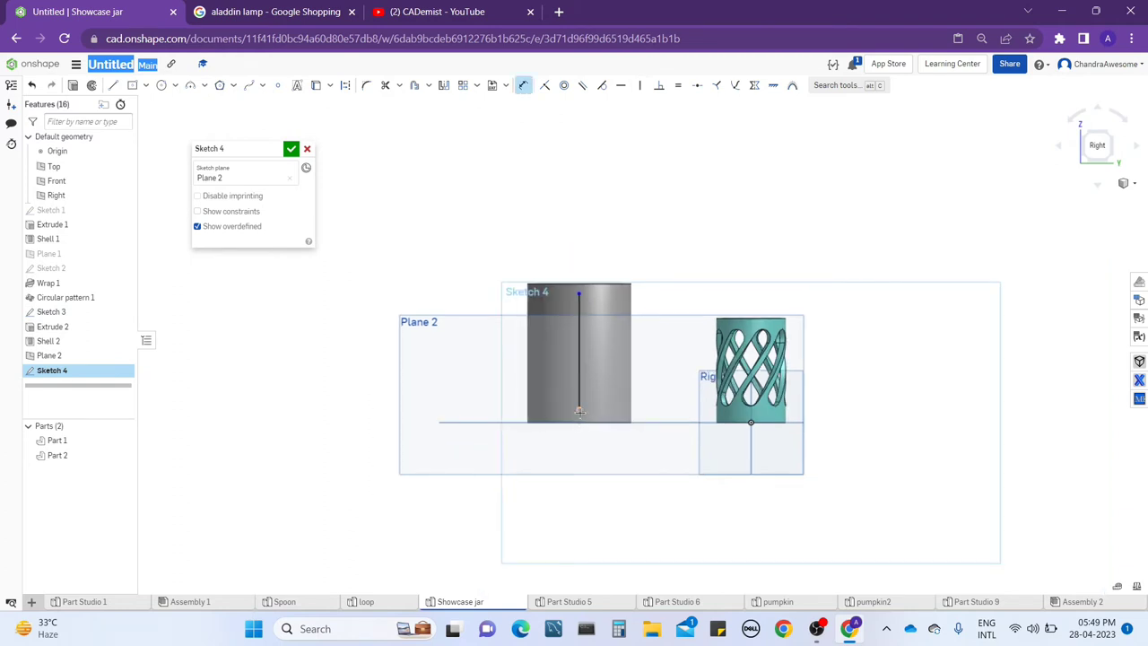
Dimension the line's lower end 0.7 in from the cup's bottom edge
left_click(584, 422)
left_click(661, 410)
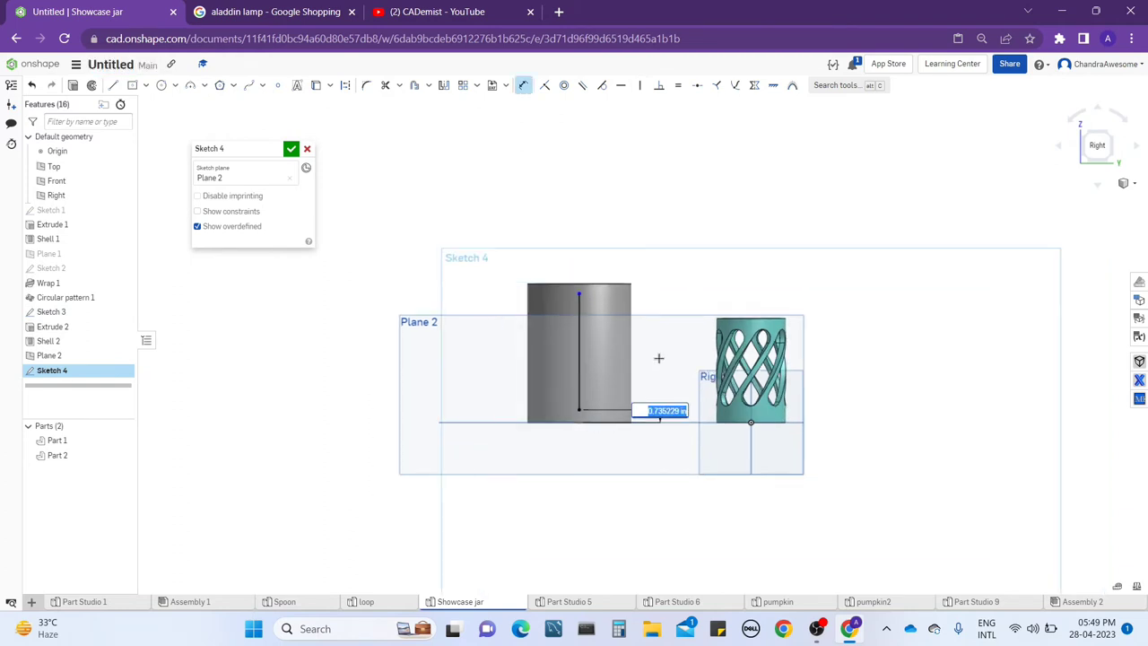
key("BackSpace")
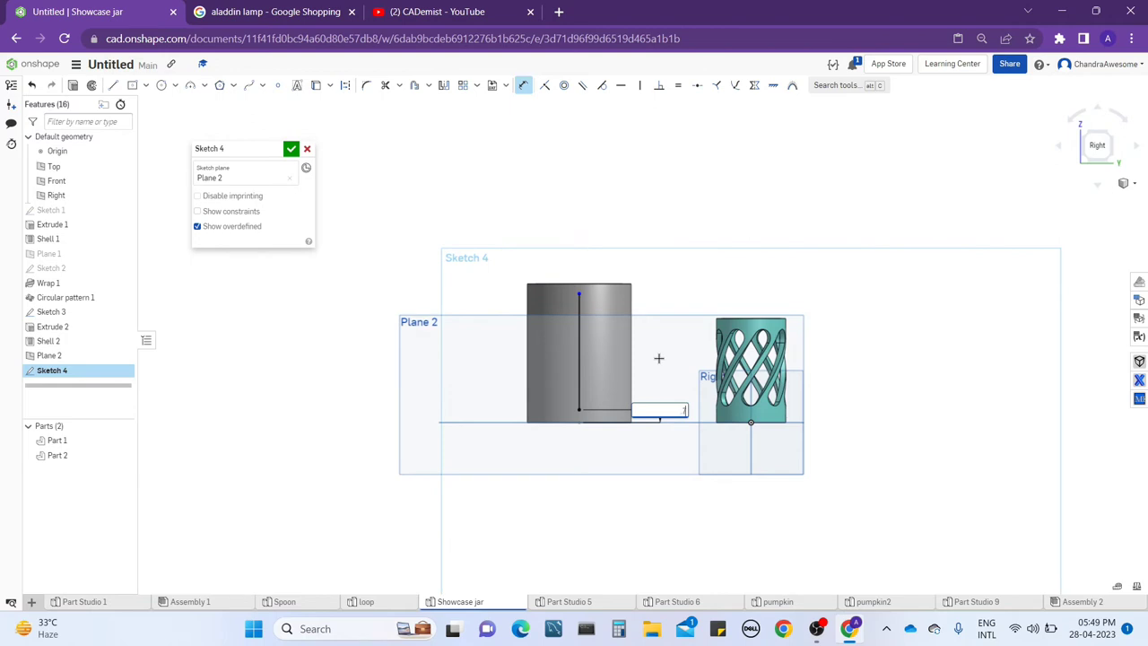
type("0.7")
key("Return")
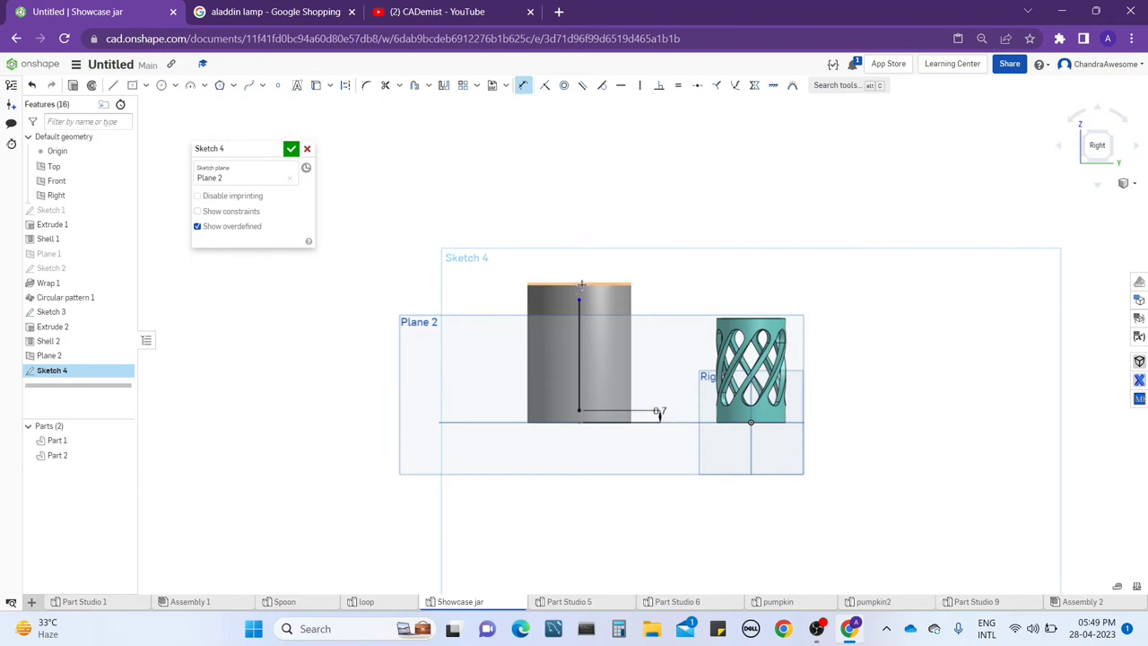
Dimension the upper end 0.8 in from the top edge and change the bottom distance to 0.8
left_click(581, 284)
left_click(664, 289)
type("0.8")
key("Return")
double_click(658, 414)
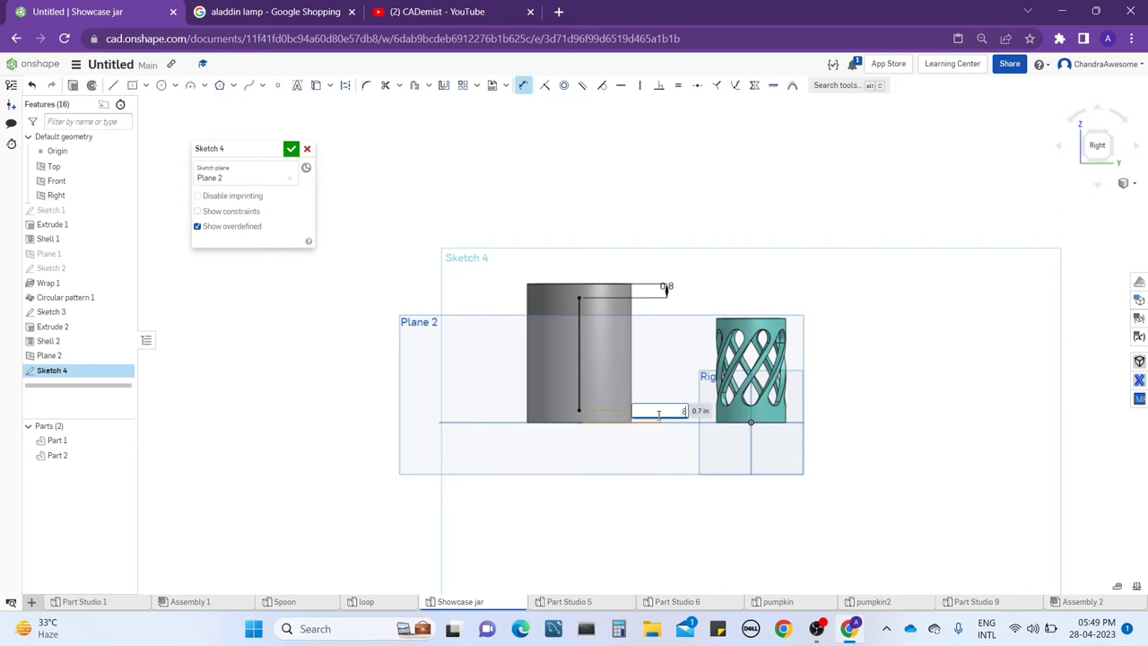
key("Return")
scroll(658, 376, "down", 2)
scroll(659, 353, "up", 5)
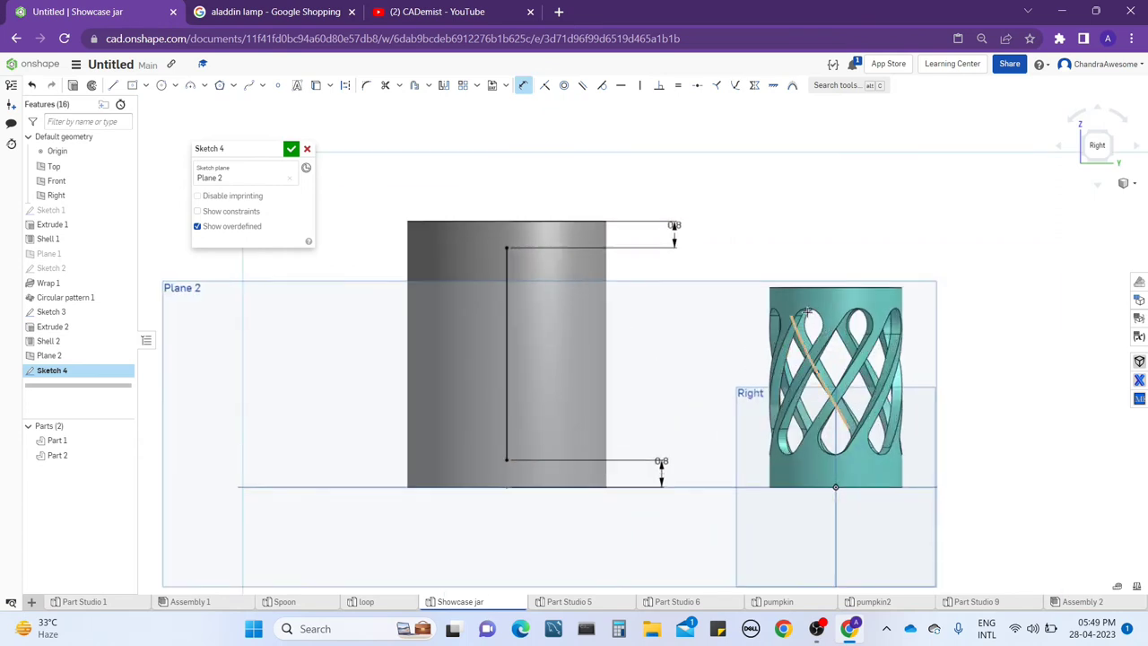
Draw a slot around the vertical line with a width of 1.5
left_click(525, 85)
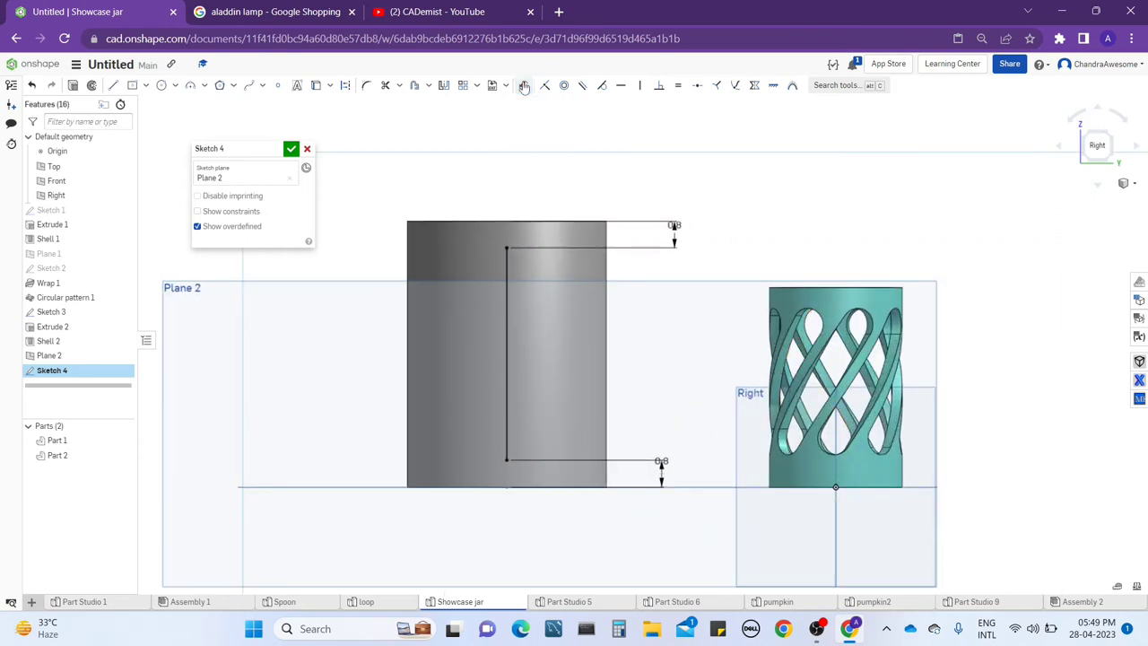
left_click(427, 86)
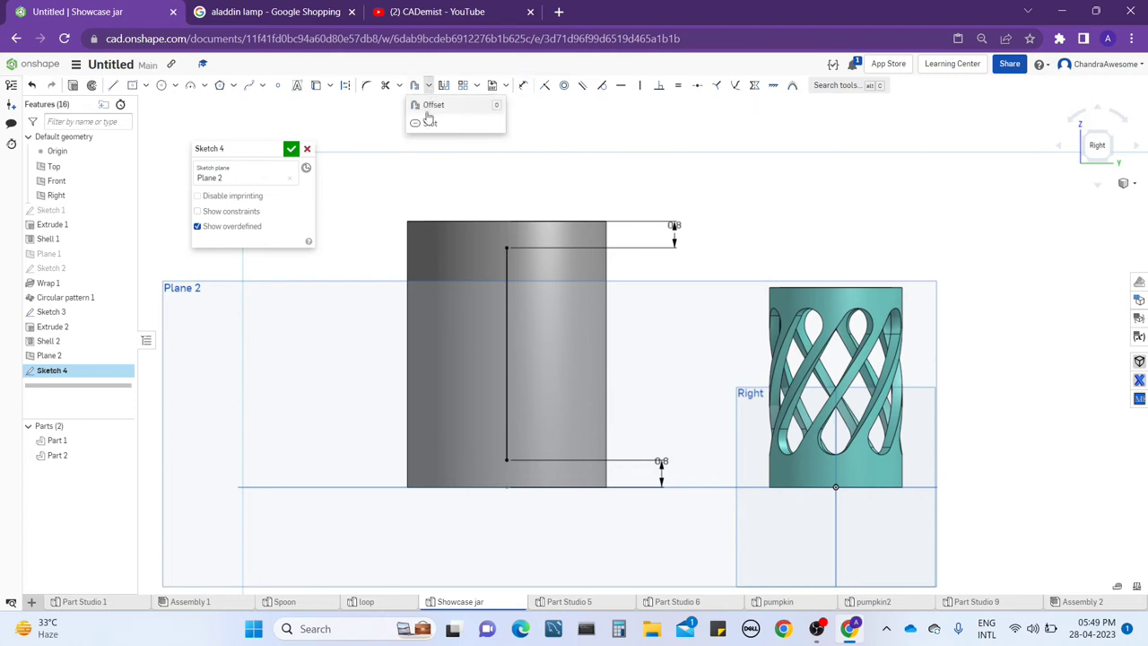
left_click(431, 120)
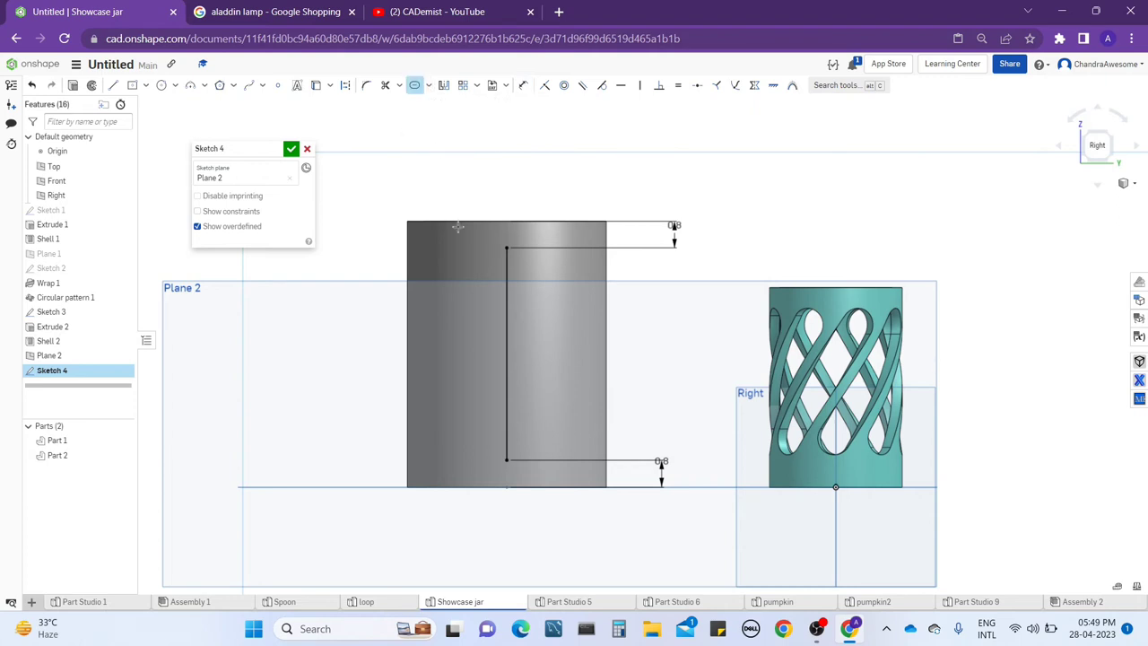
left_click(506, 302)
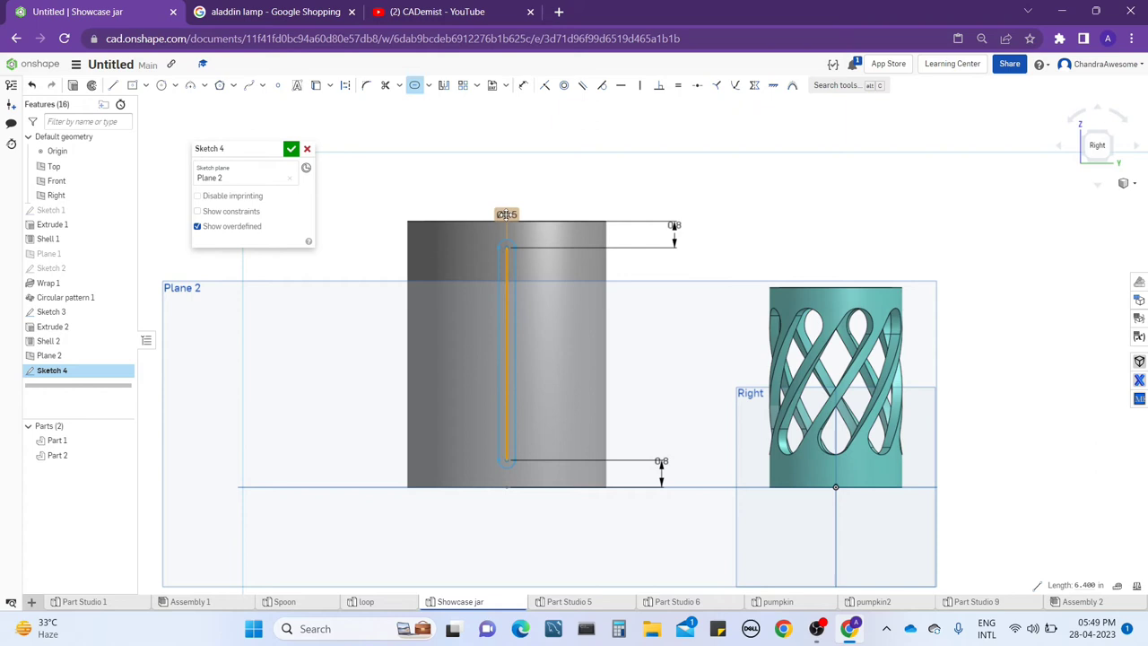
left_click(487, 232)
key("Up")
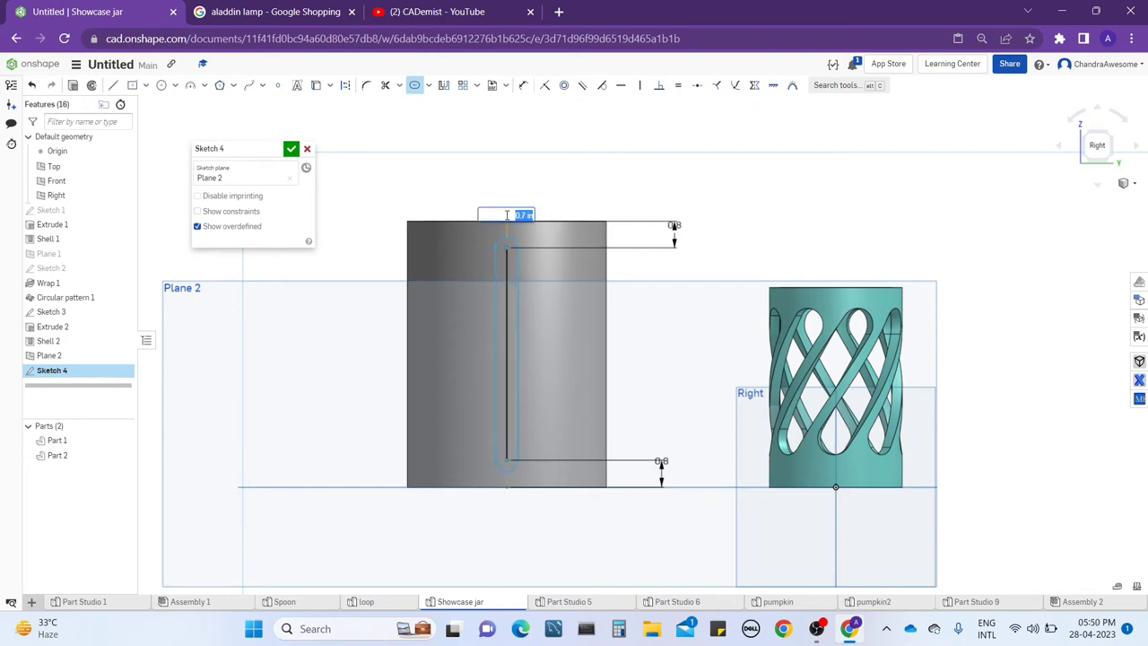
key("Up")
key("Up")
key("Up")
key("Up")
key("Up")
key("Up")
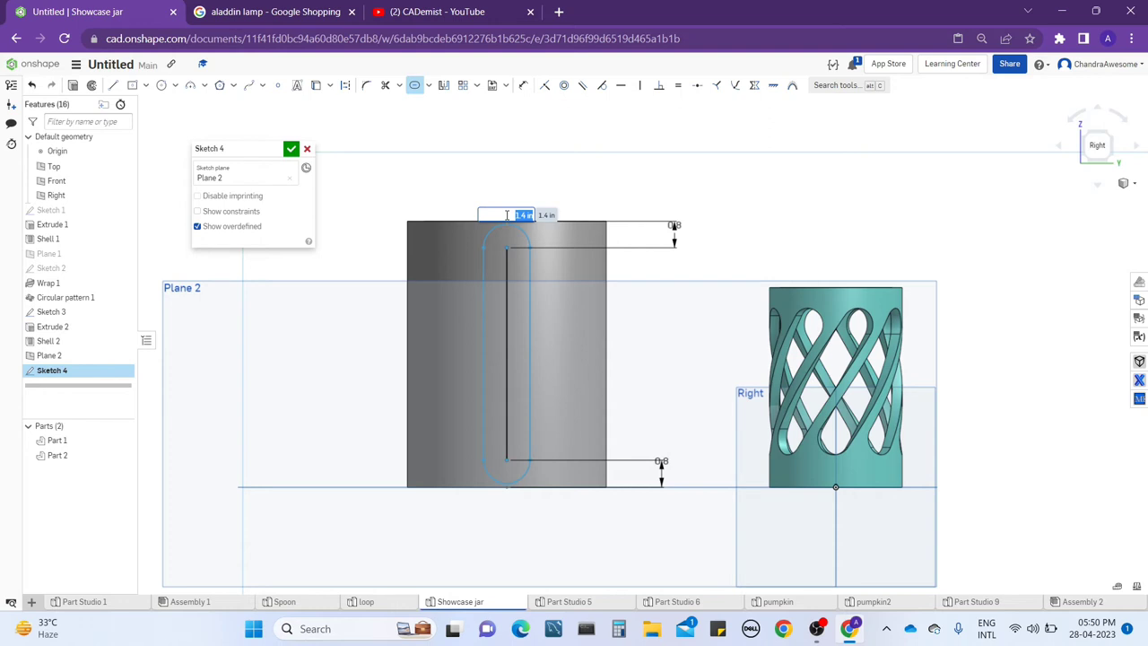
key("Up")
key("Return")
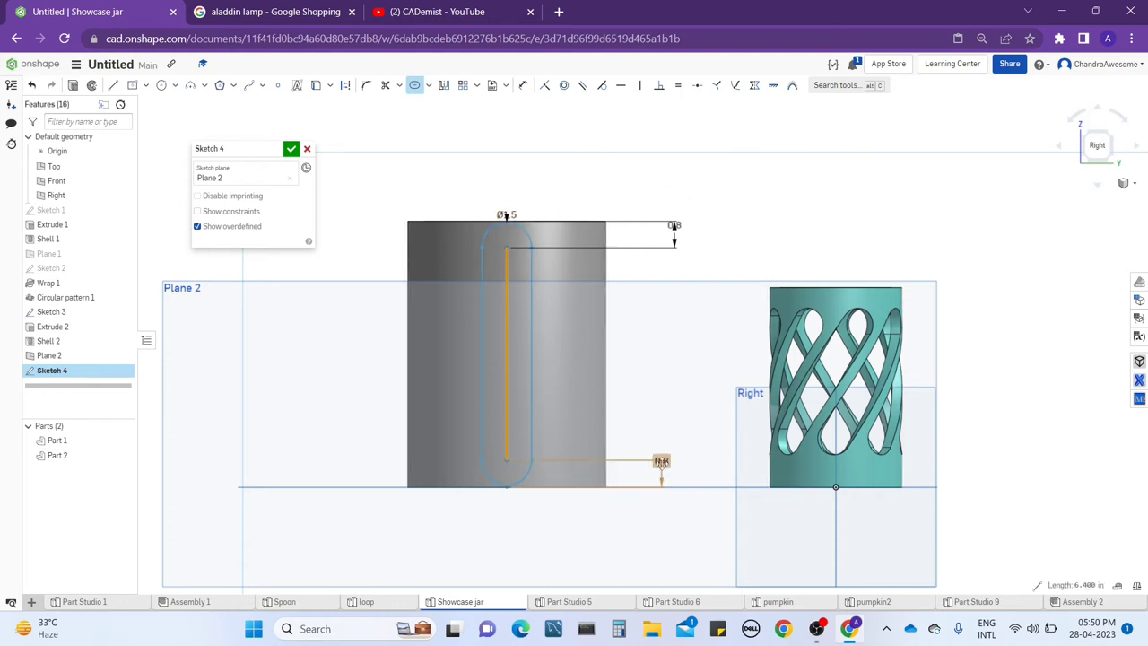
Set the slot's bottom offset to 0.9 and delete the top offset dimension
double_click(661, 461)
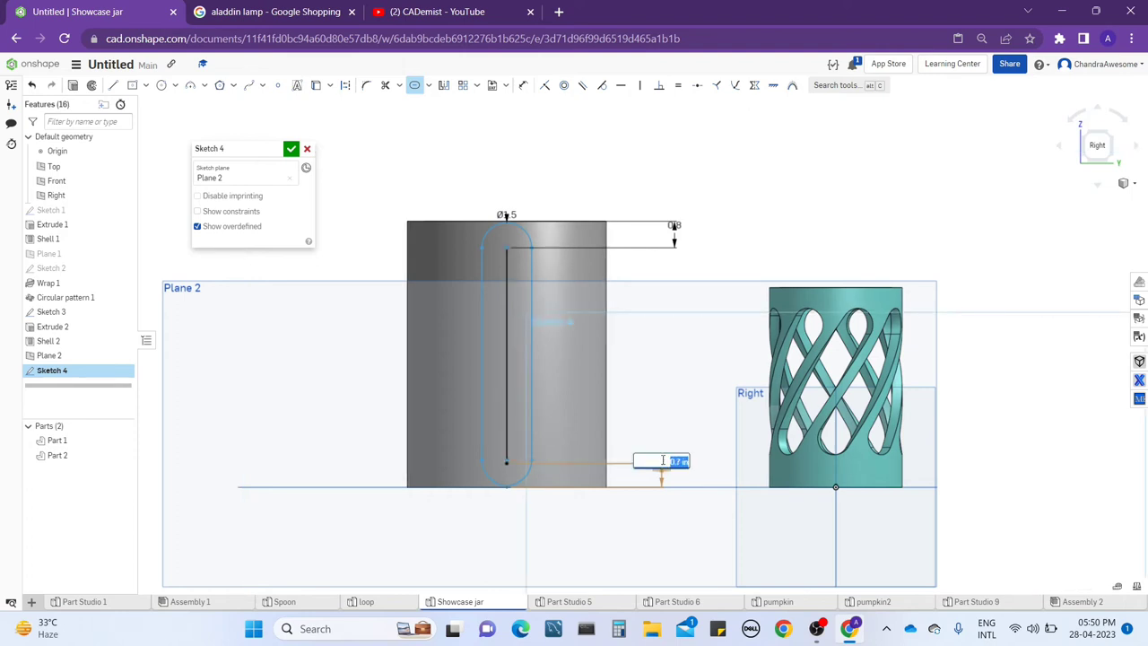
key("Up")
key("Return")
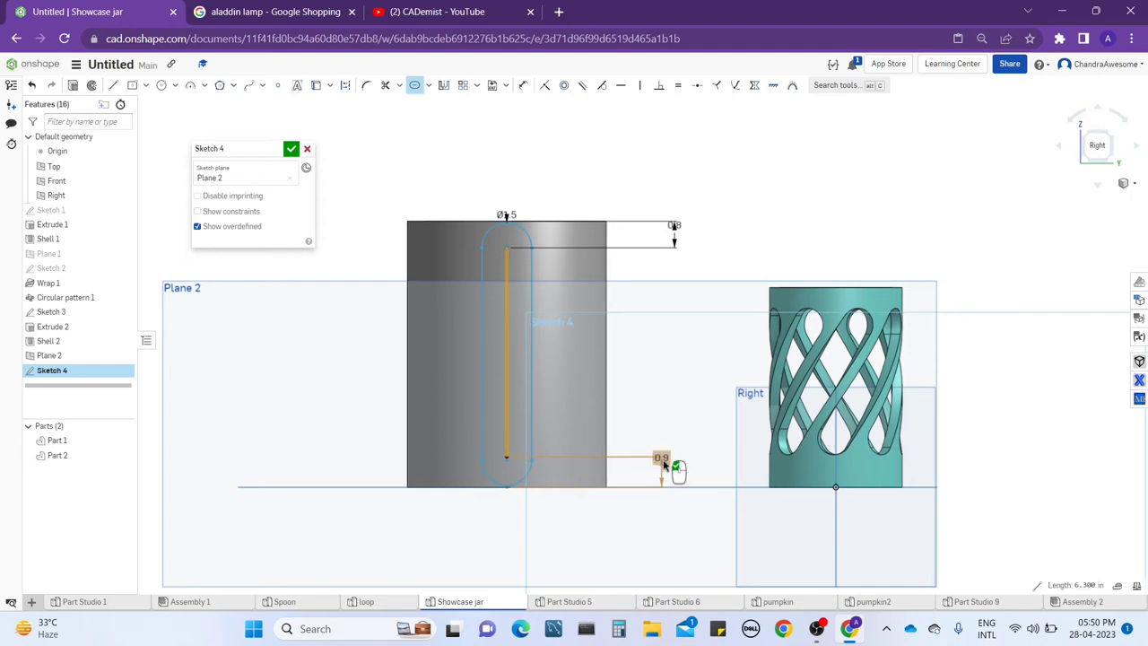
double_click(674, 225)
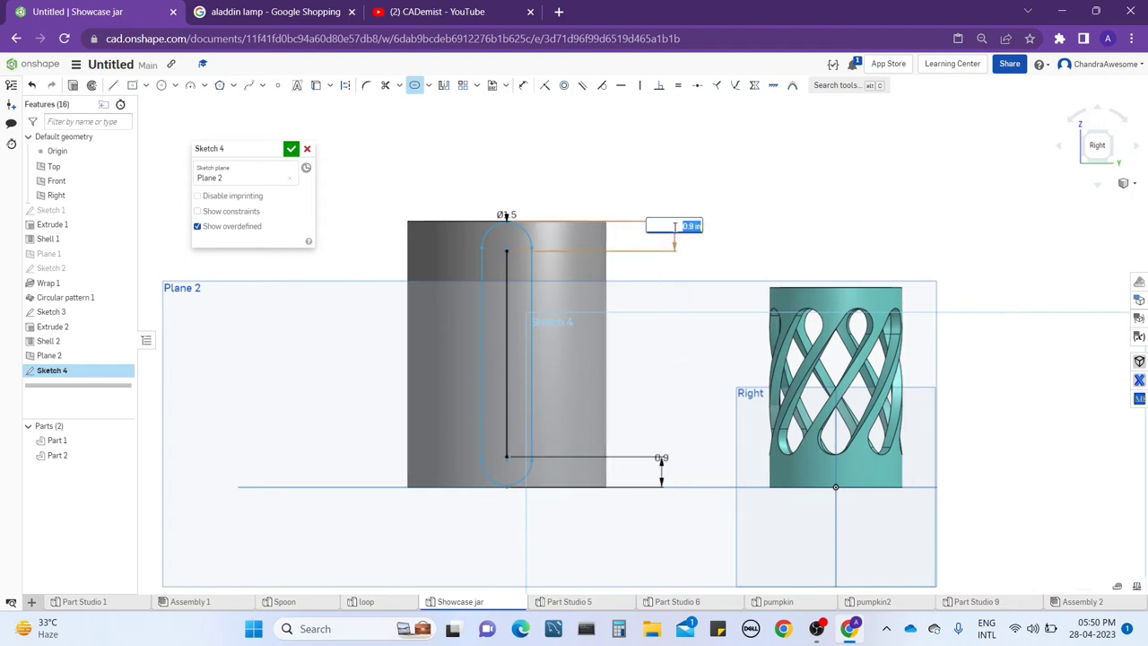
key("Up")
key("Return")
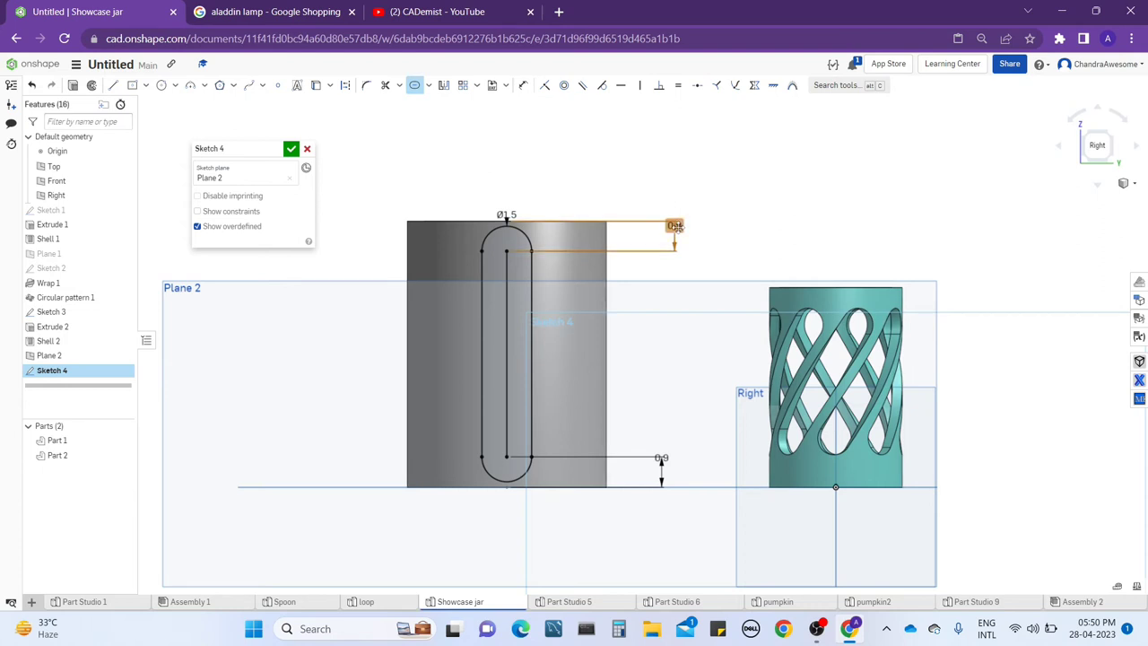
left_click(674, 226)
key("Delete")
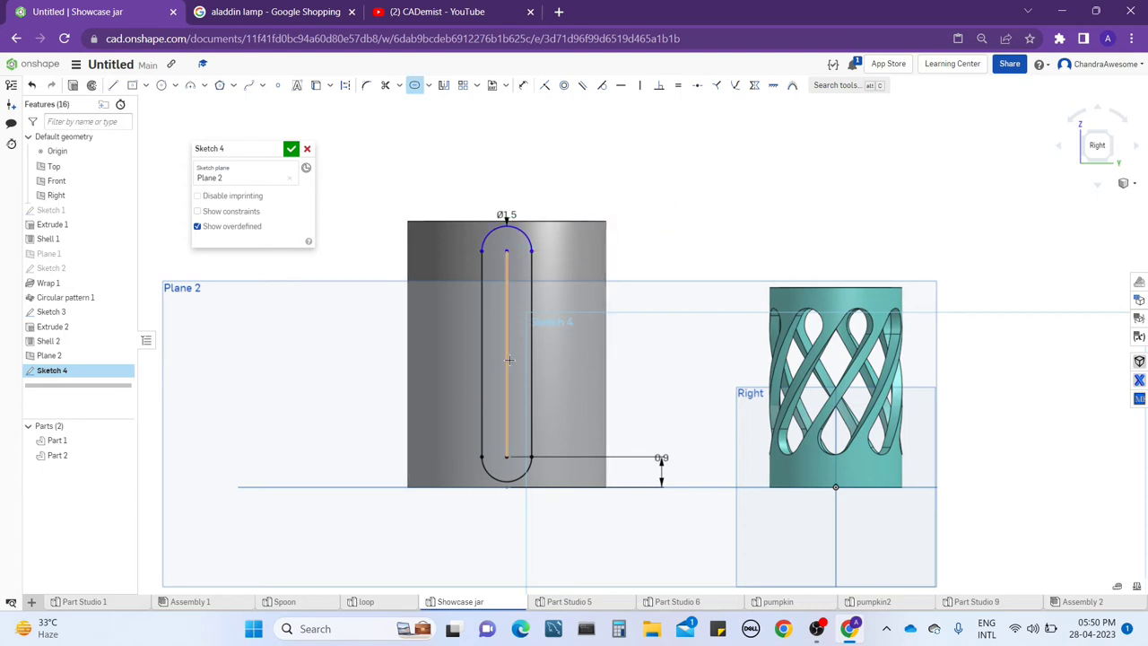
Dimension the slot centreline length to 6 and the bottom offset to 1
key("d")
left_click(507, 362)
left_click(650, 359)
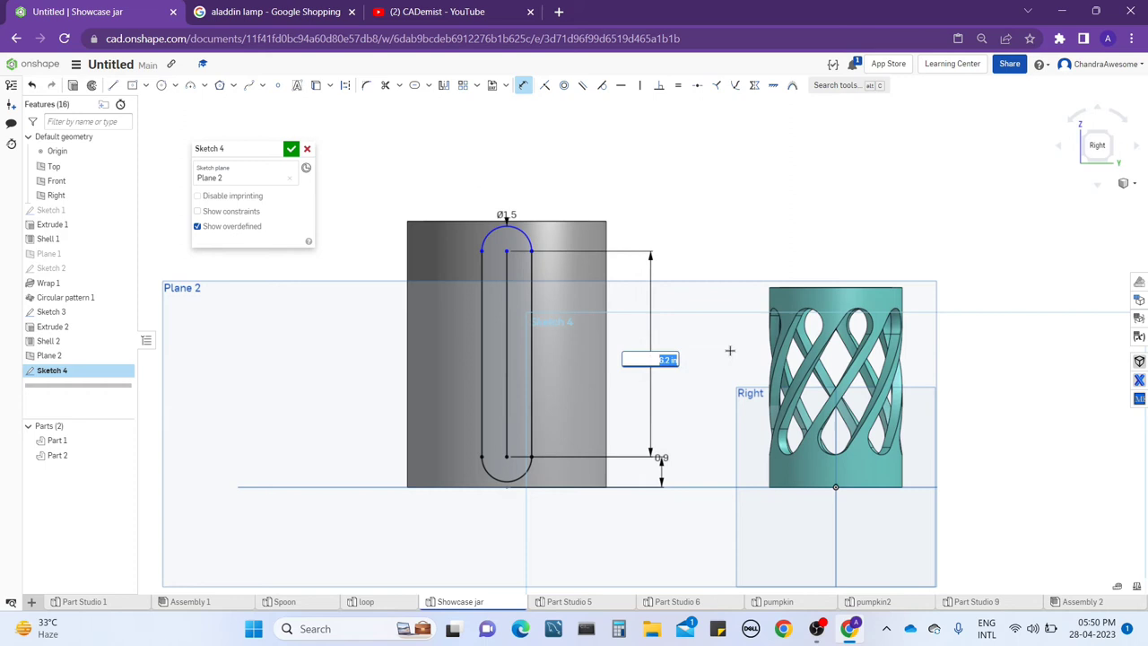
type("6")
key("Return")
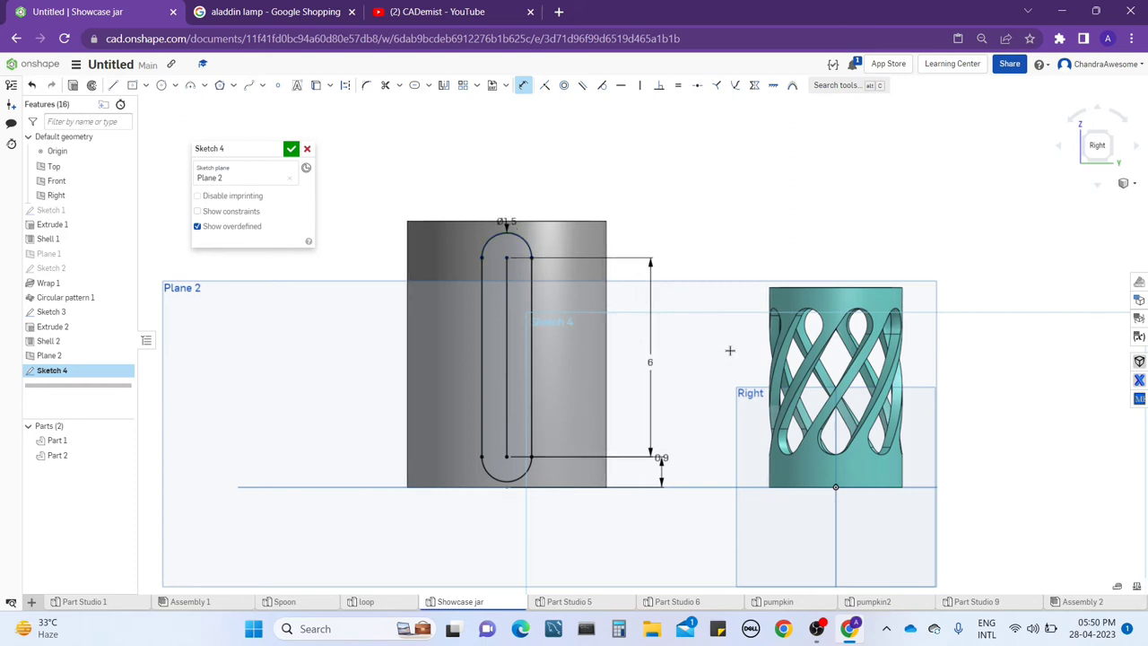
double_click(660, 458)
type("1")
key("Return")
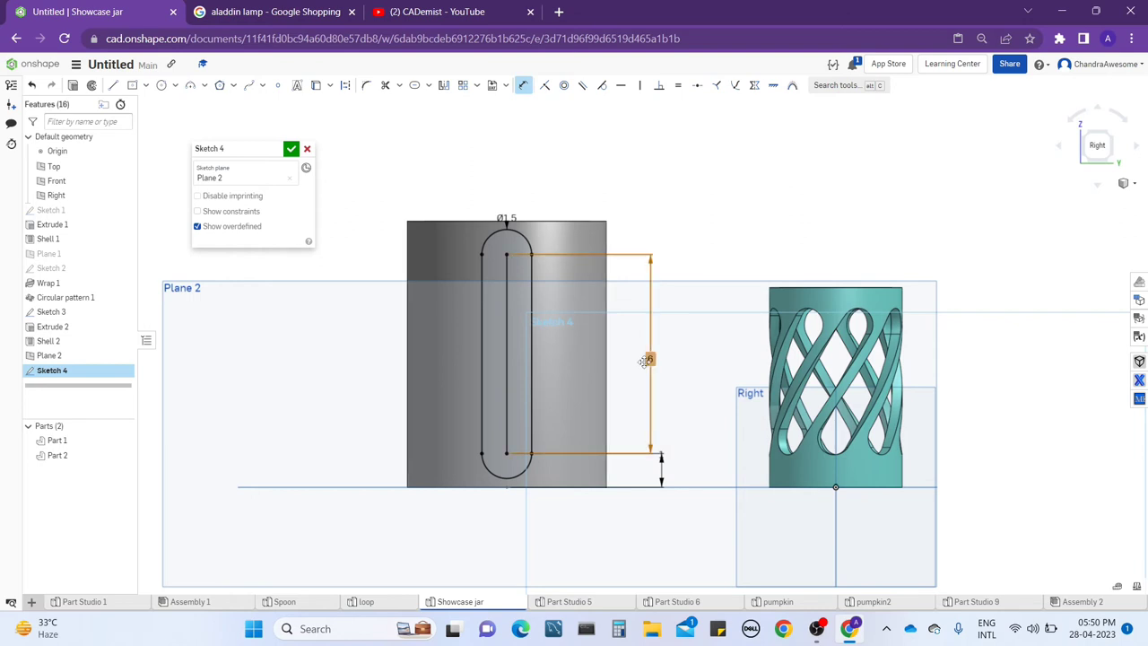
Change the slot length to 5.5 and accept Sketch 4
double_click(645, 360)
type("5.8")
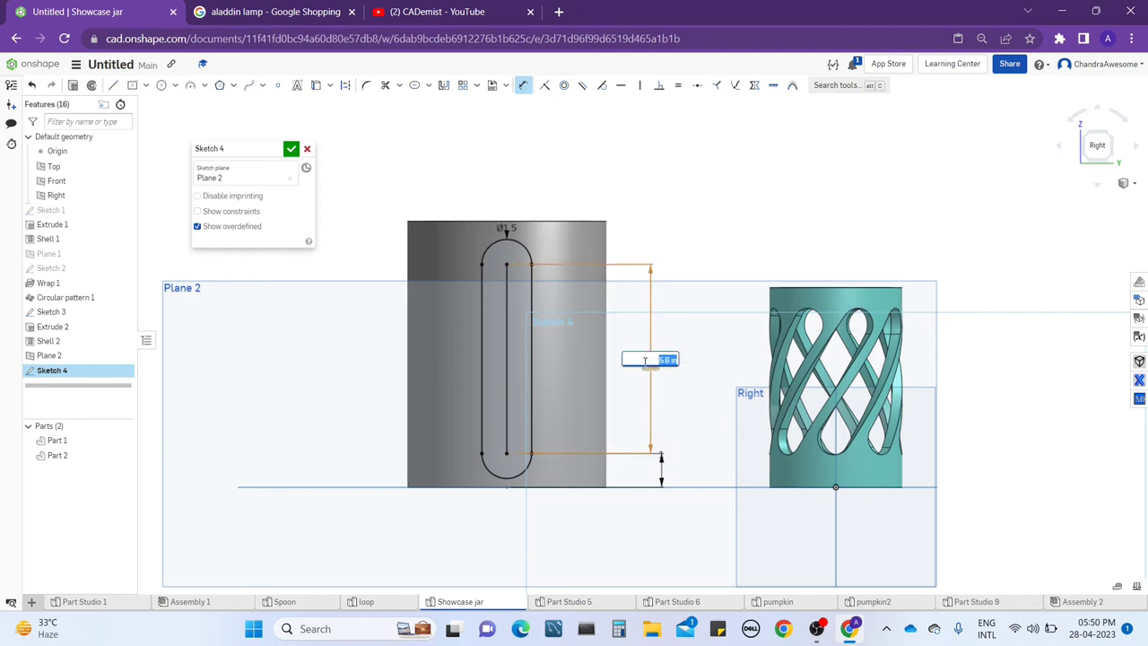
type("5.5")
key("Return")
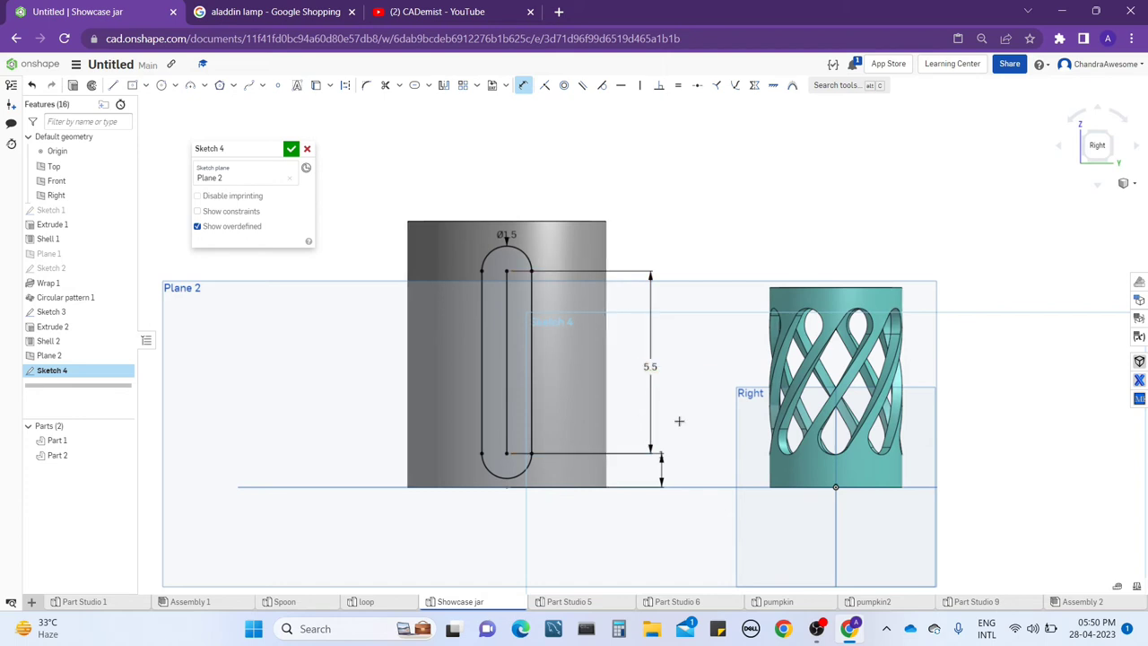
left_click(291, 148)
key("ctrl+a")
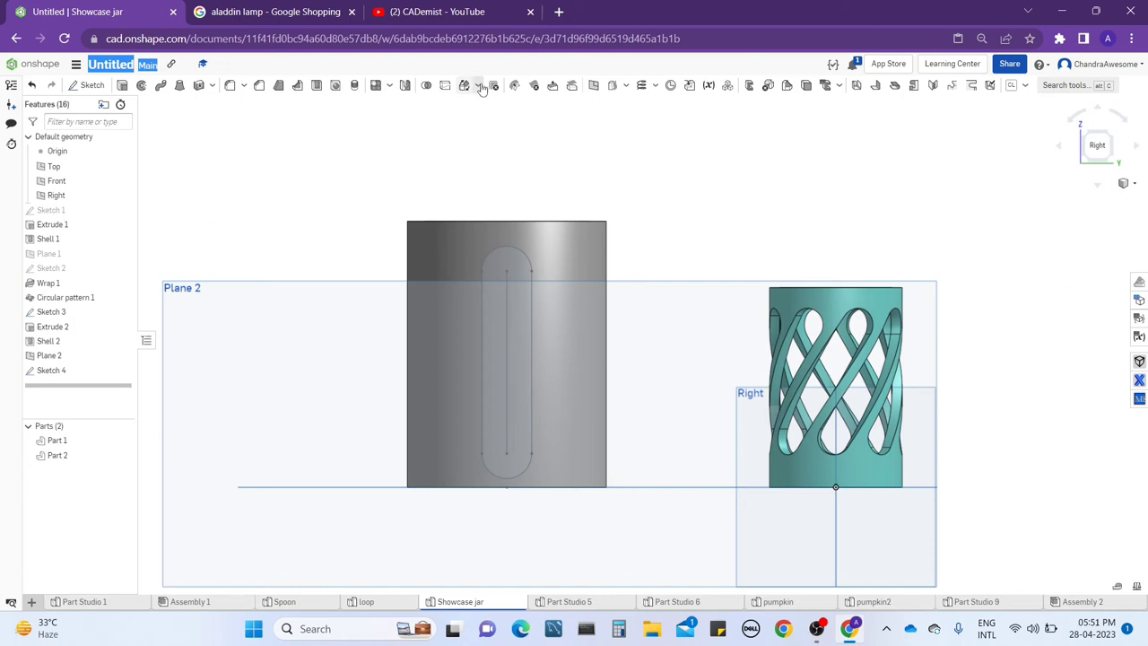
Start a solid Wrap feature using the slot sketch on the cup's outer cylinder
left_click(480, 86)
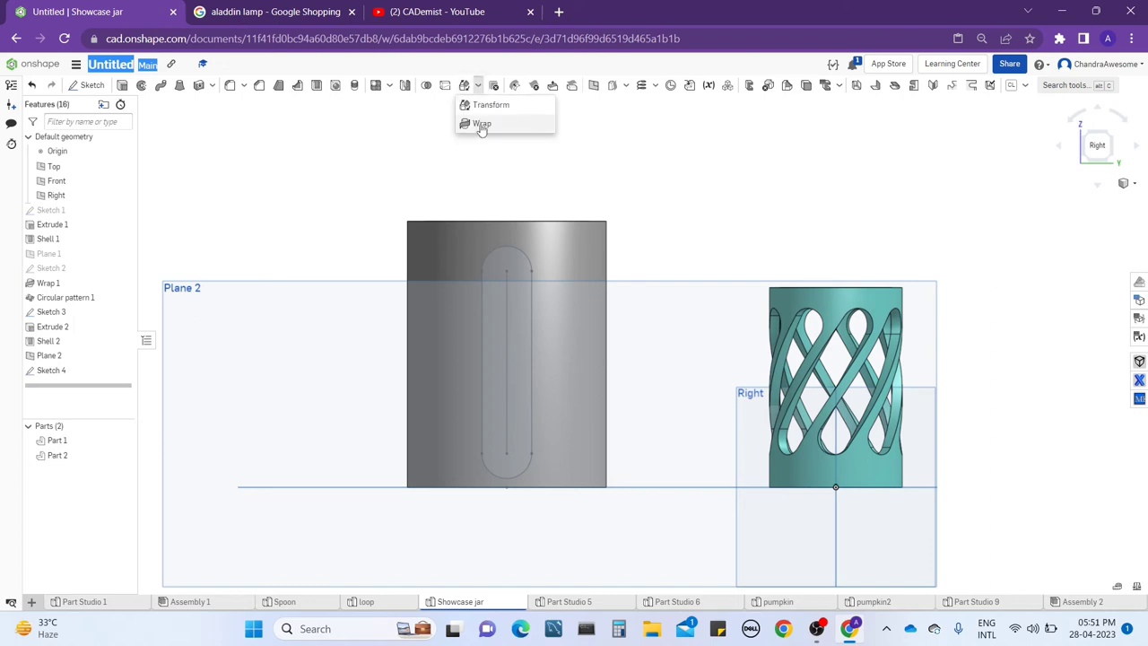
left_click(480, 122)
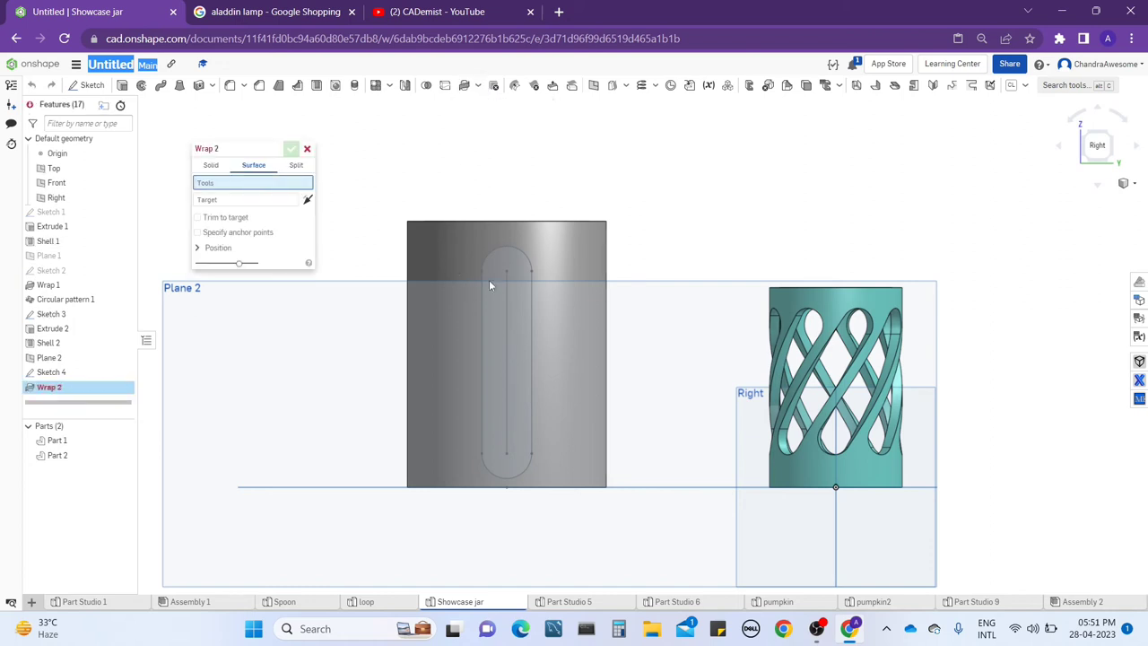
left_click(211, 166)
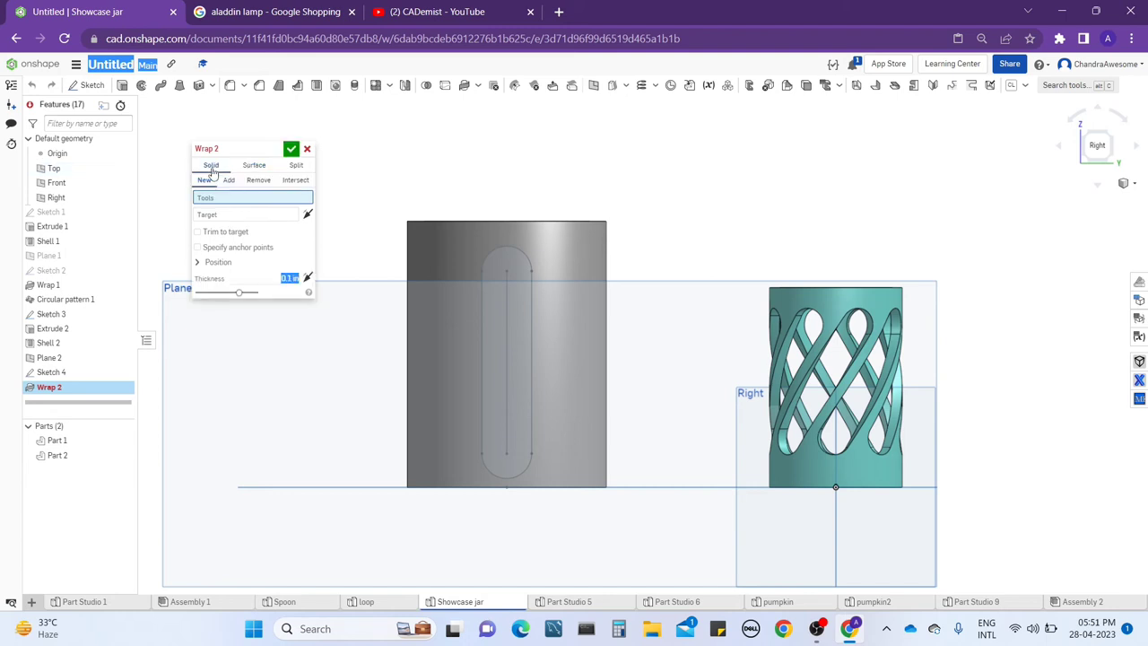
left_click(510, 267)
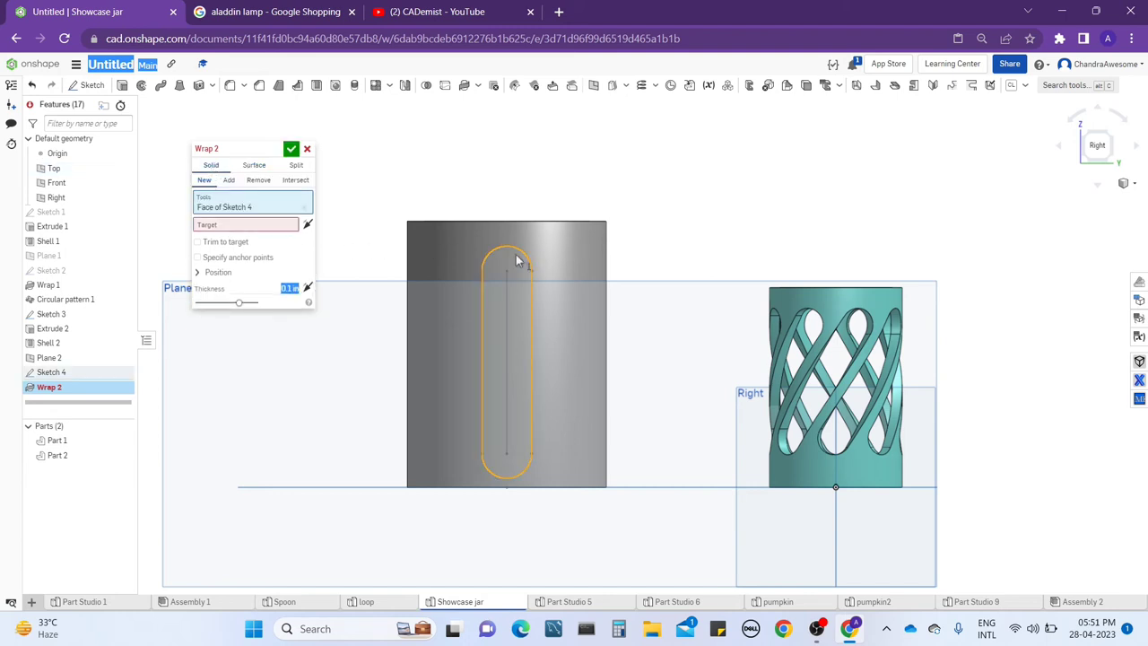
key("shift+7")
left_click(274, 224)
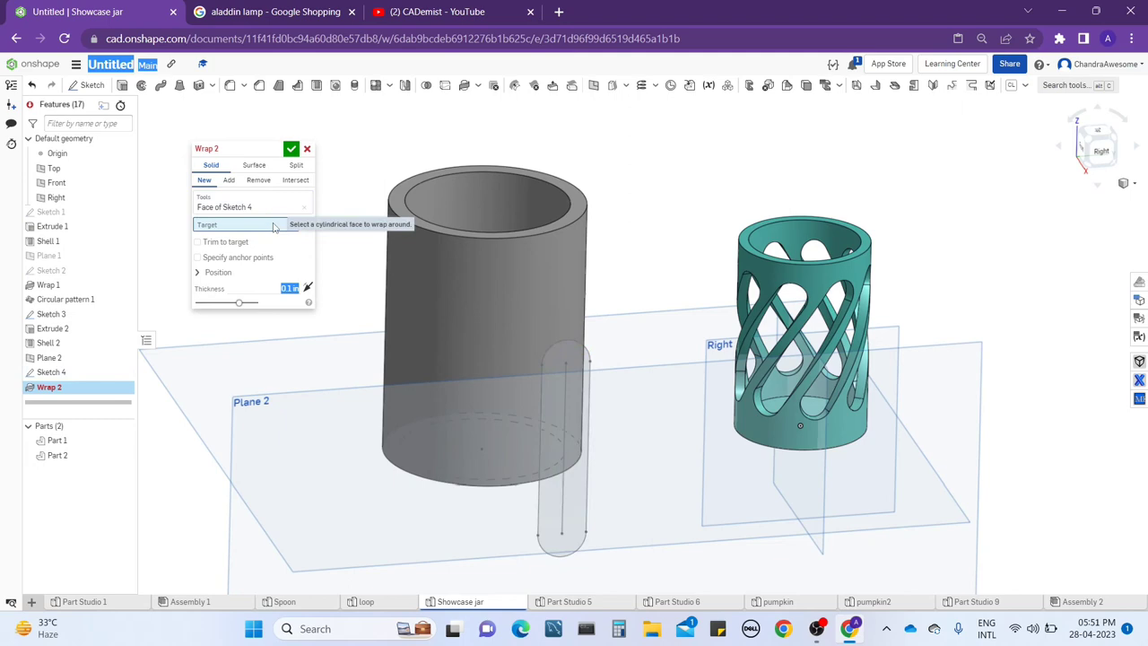
left_click(554, 289)
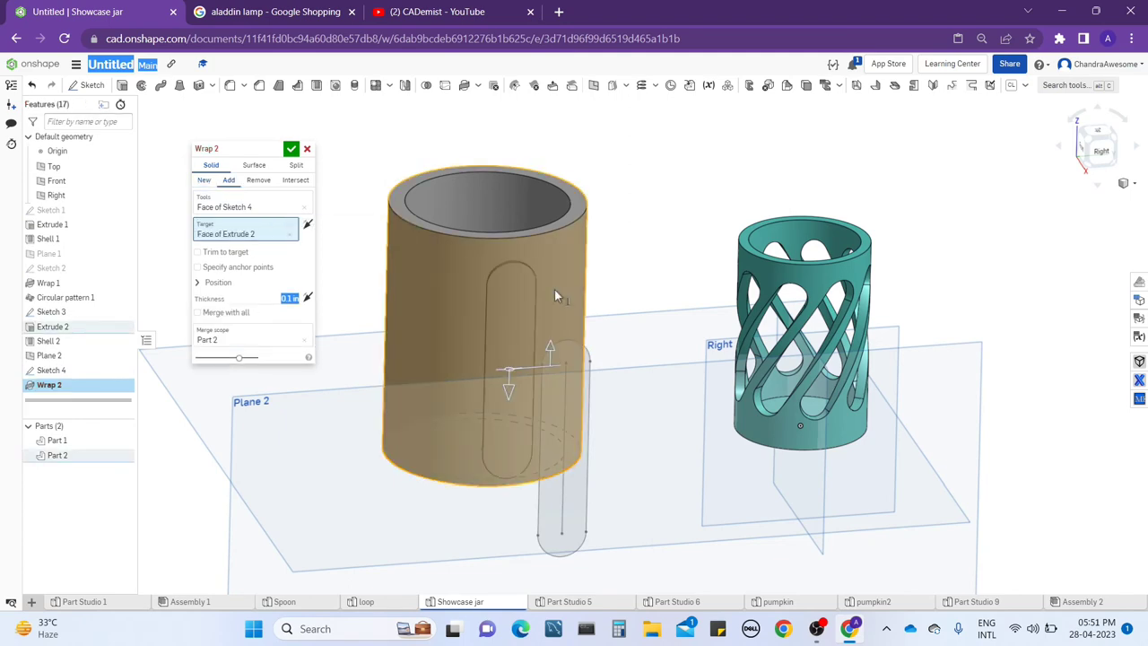
right_click_drag(554, 289, 560, 328)
key("shift+4")
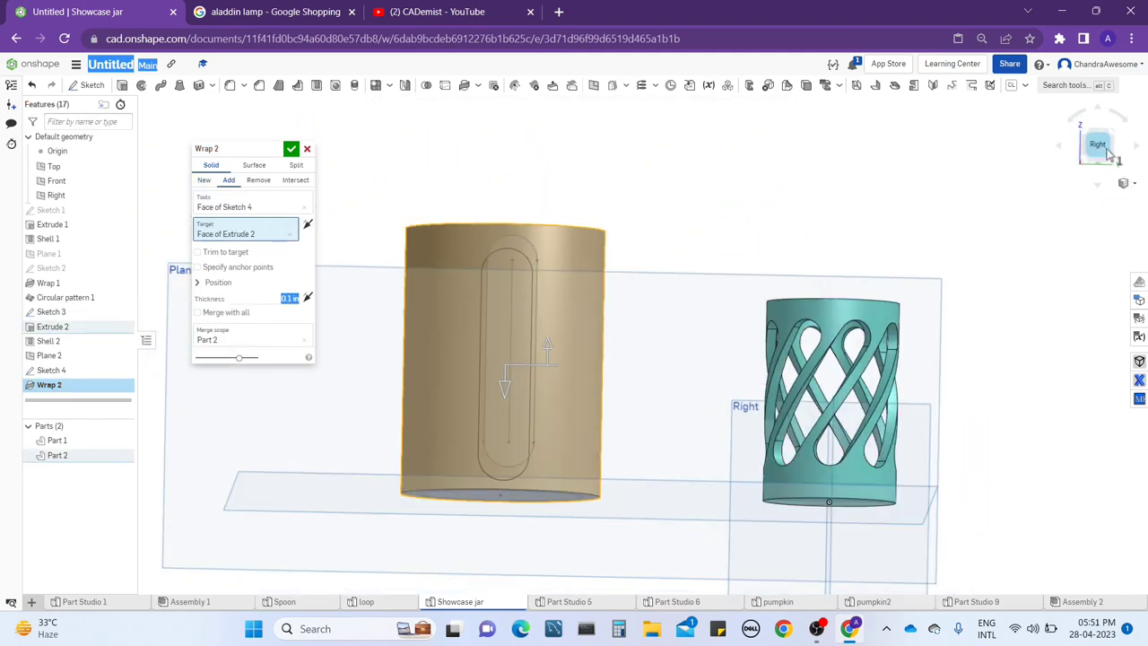
scroll(708, 300, "up", 1)
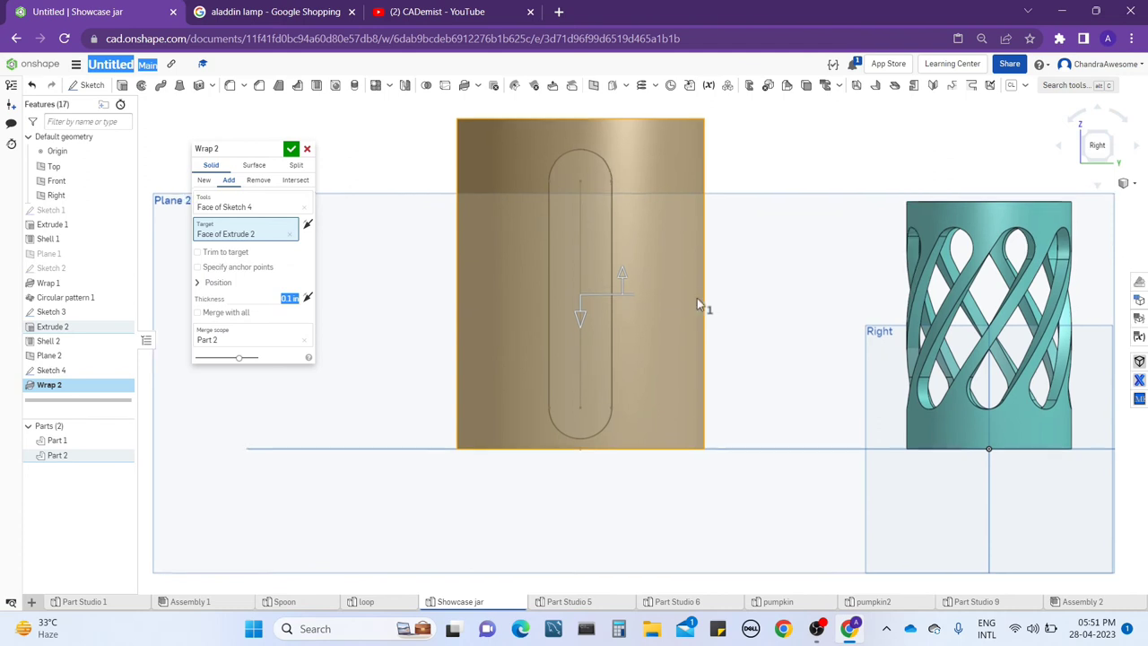
Make the wrap a 0.5-thick cut and tilt the slot diagonally
left_click(261, 180)
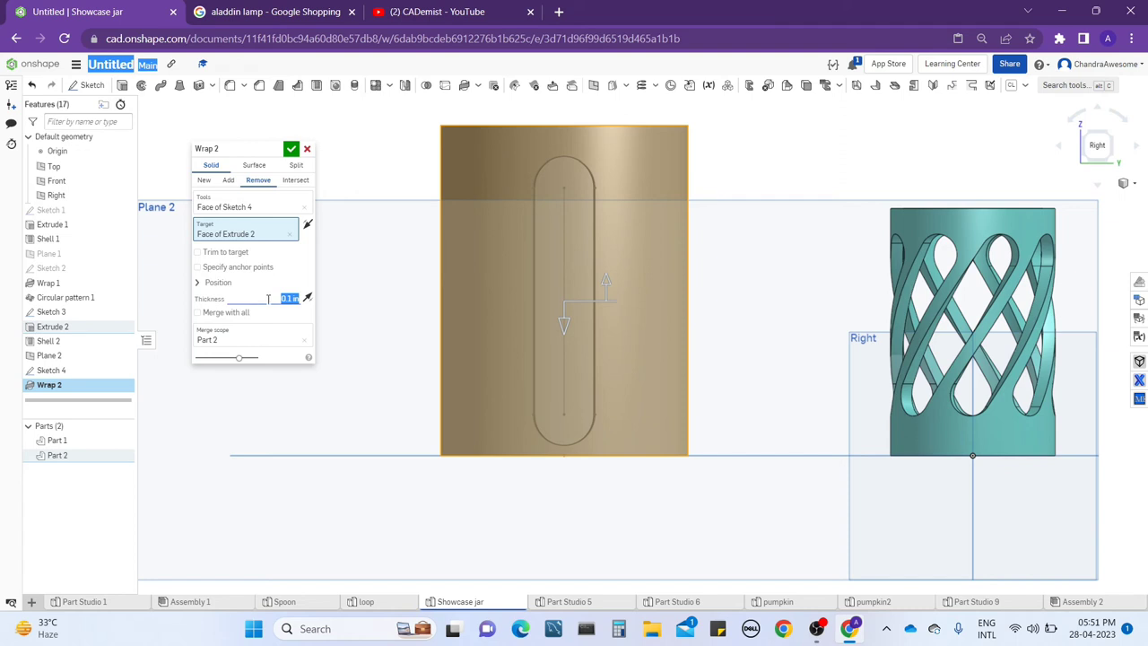
key("Up")
key("Up")
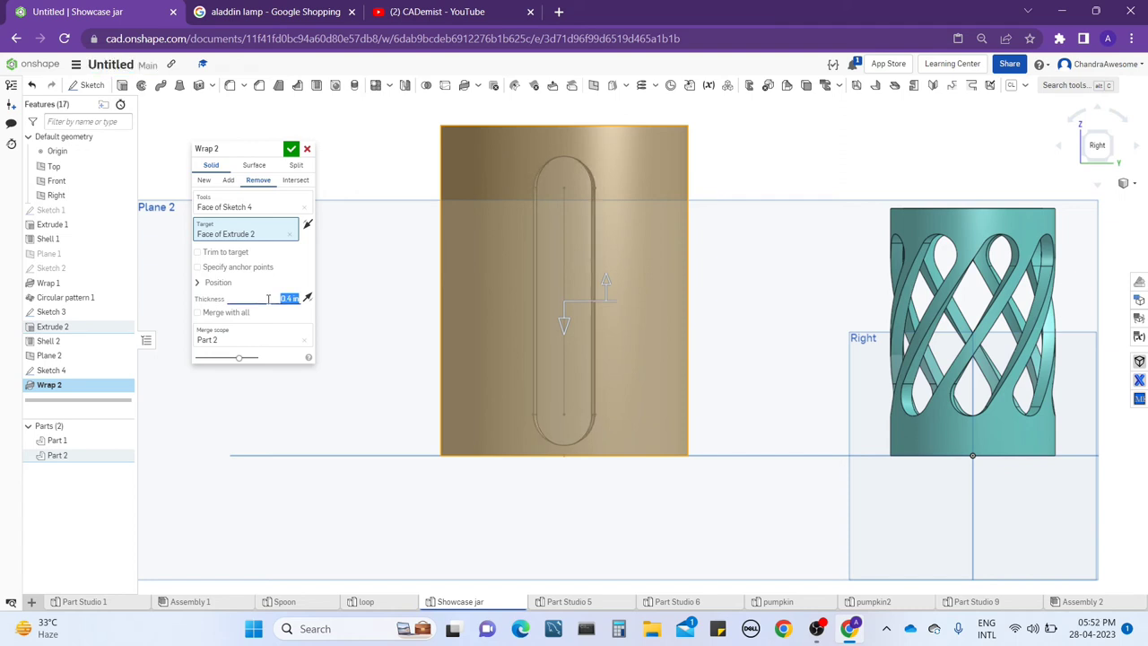
key("Up")
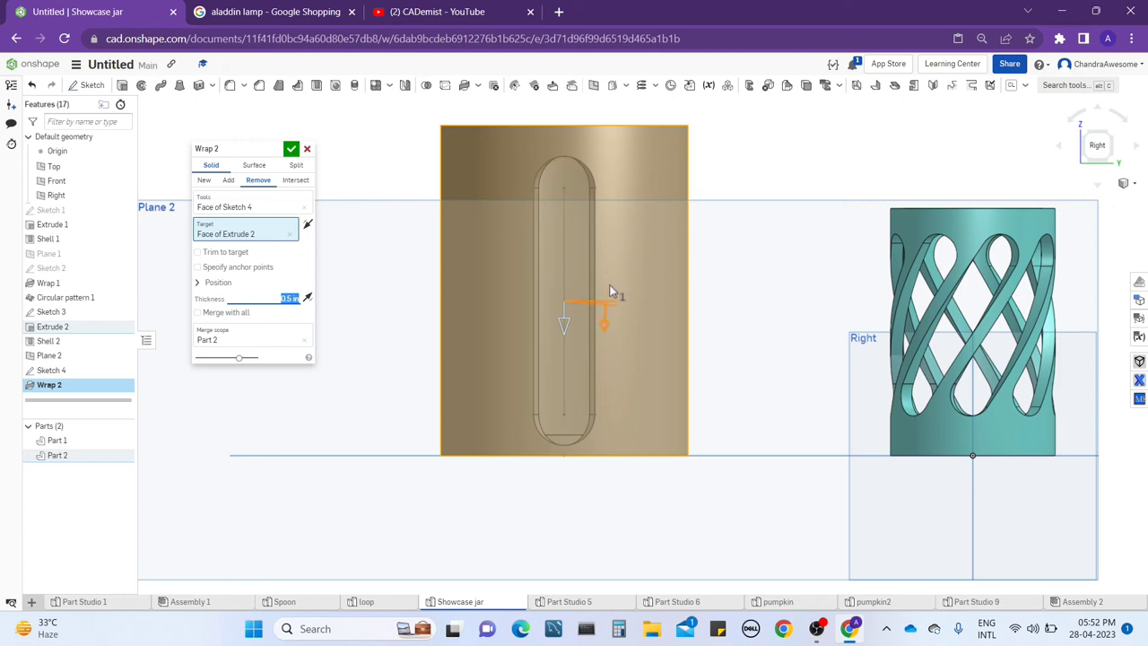
left_click_drag(608, 285, 610, 306)
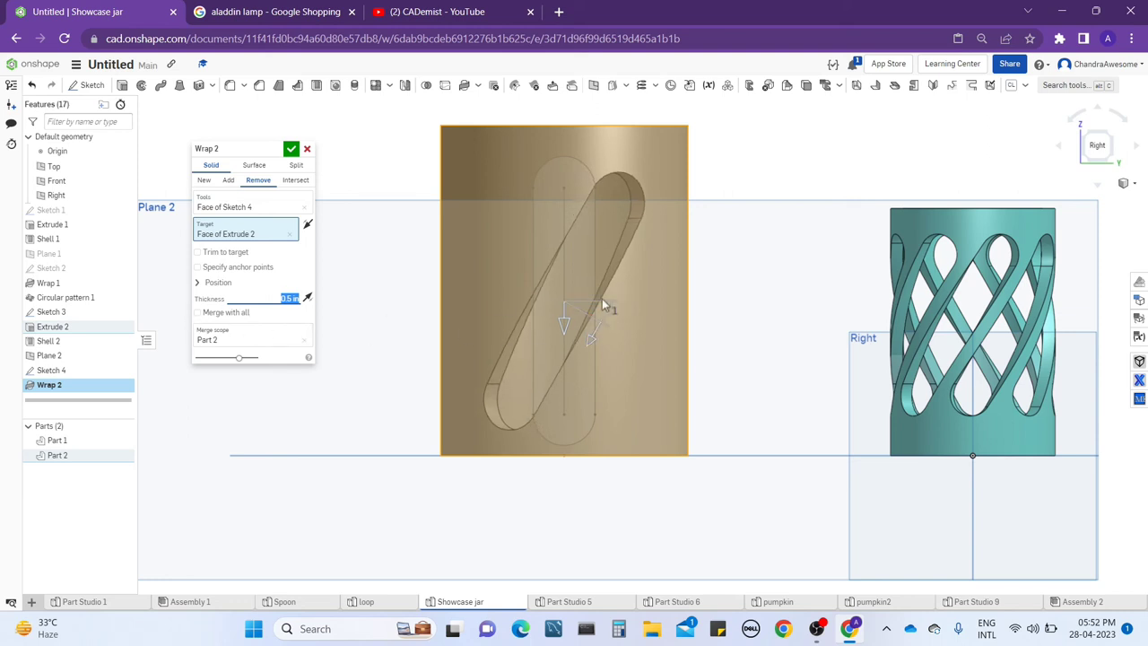
Set the wrap's tilt angle to 30 degrees
left_click(197, 284)
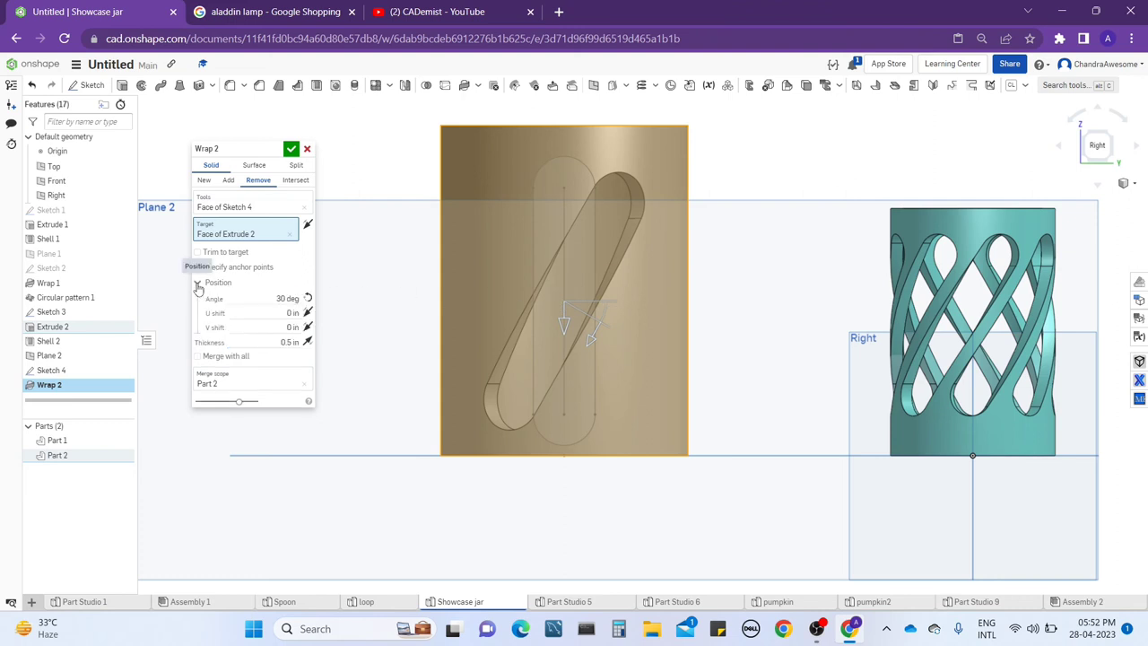
left_click(275, 298)
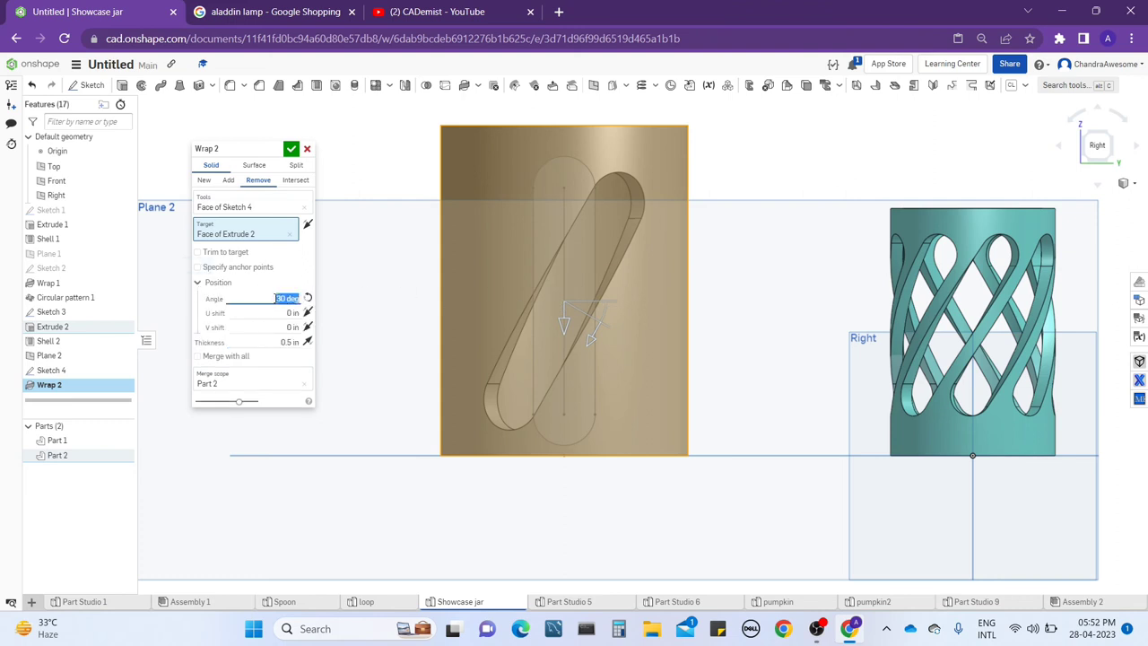
key("Up")
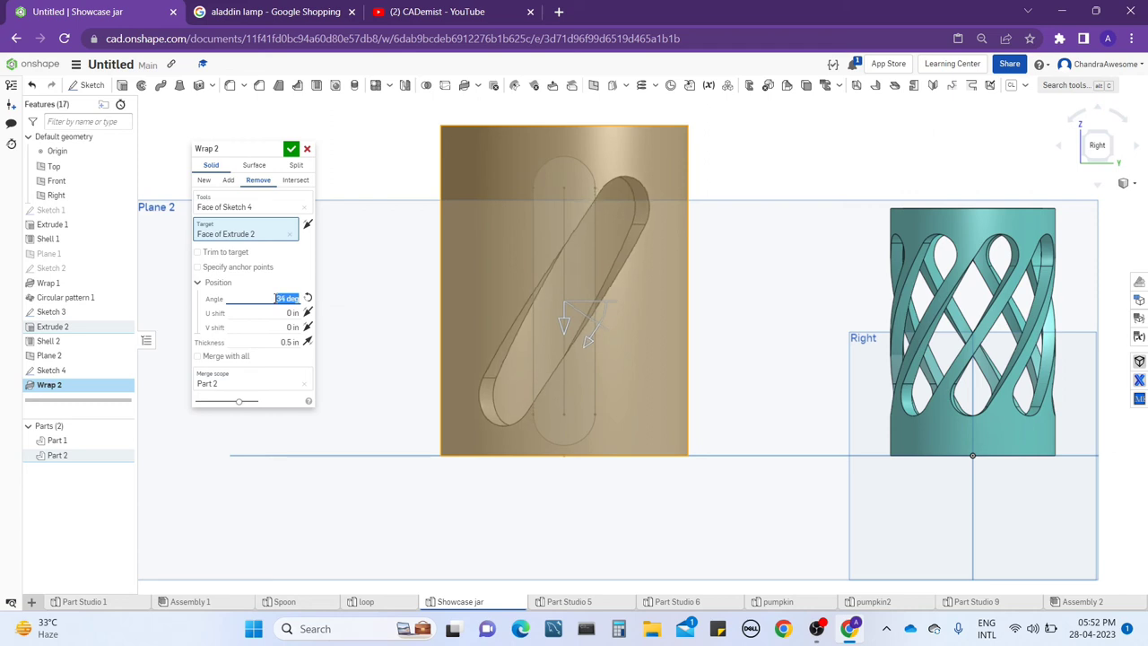
key("Down")
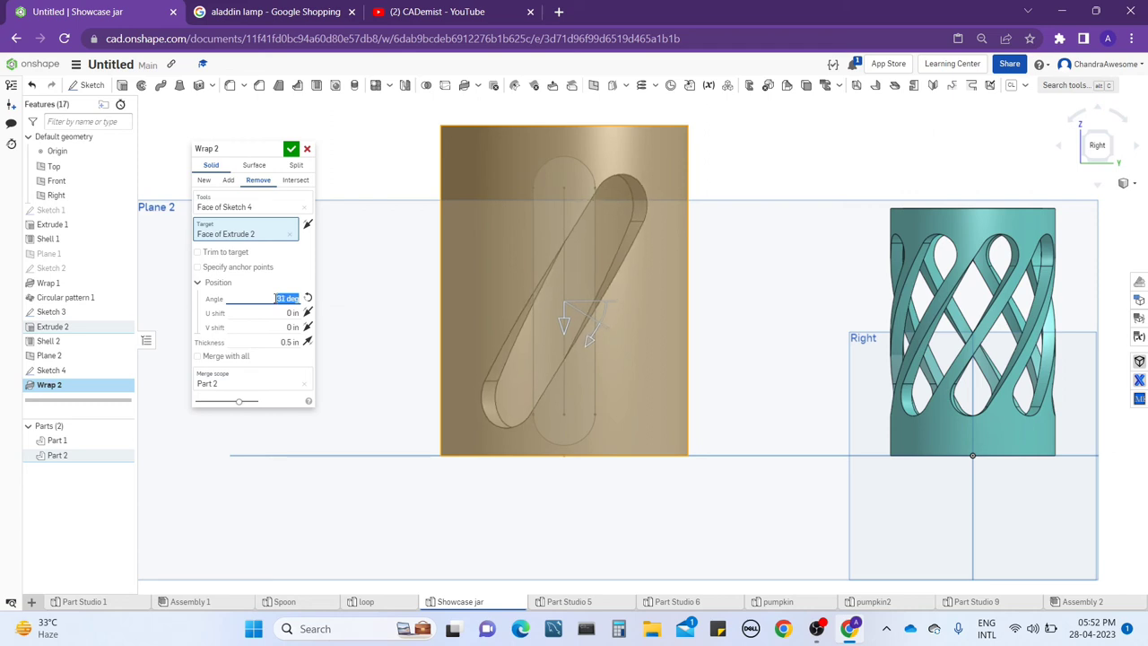
key("Down")
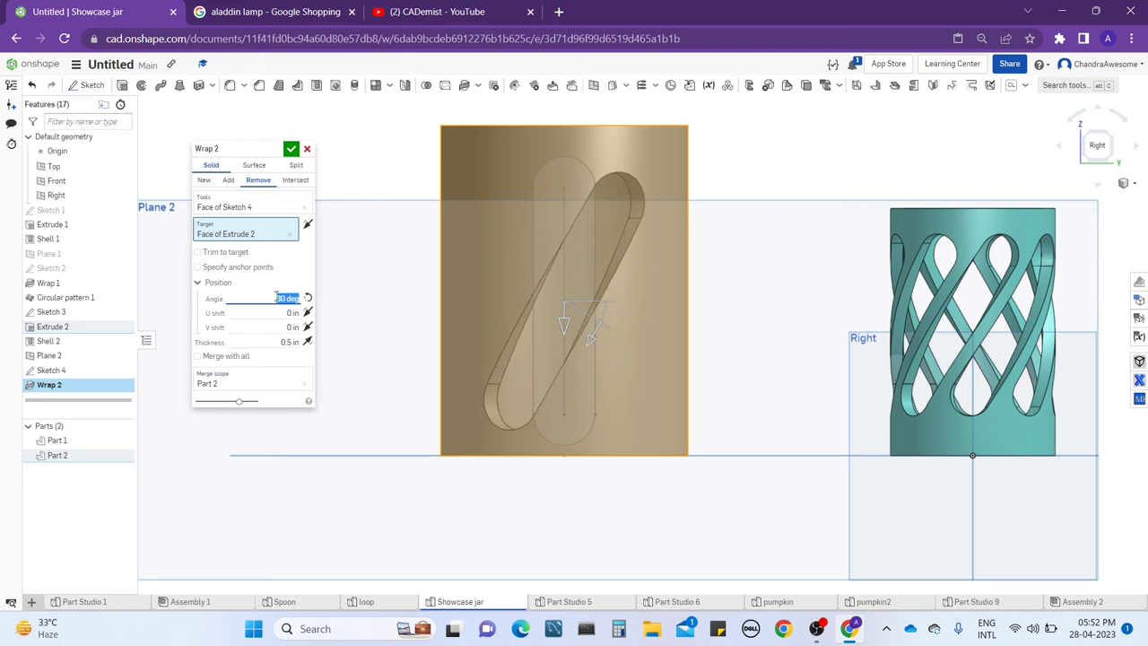
Apply the wrap cut and start a circular feature pattern of Wrap 2
left_click(290, 150)
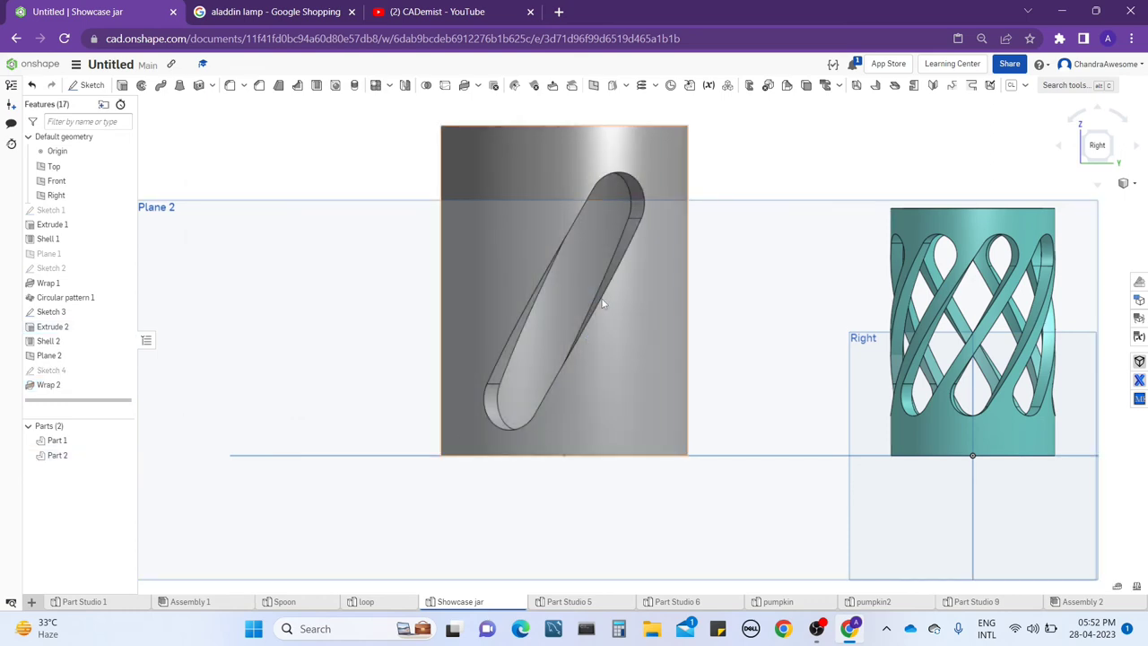
mouse_move(602, 299)
right_mouse_down()
mouse_move(607, 332)
mouse_move(447, 265)
right_mouse_up()
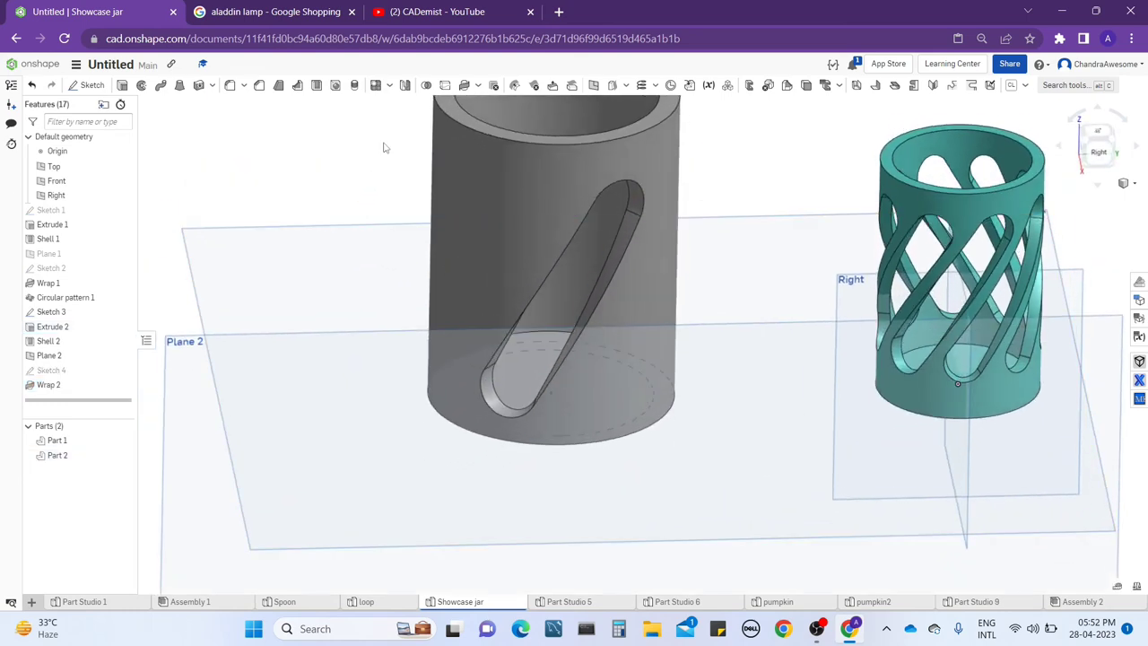
left_click(389, 86)
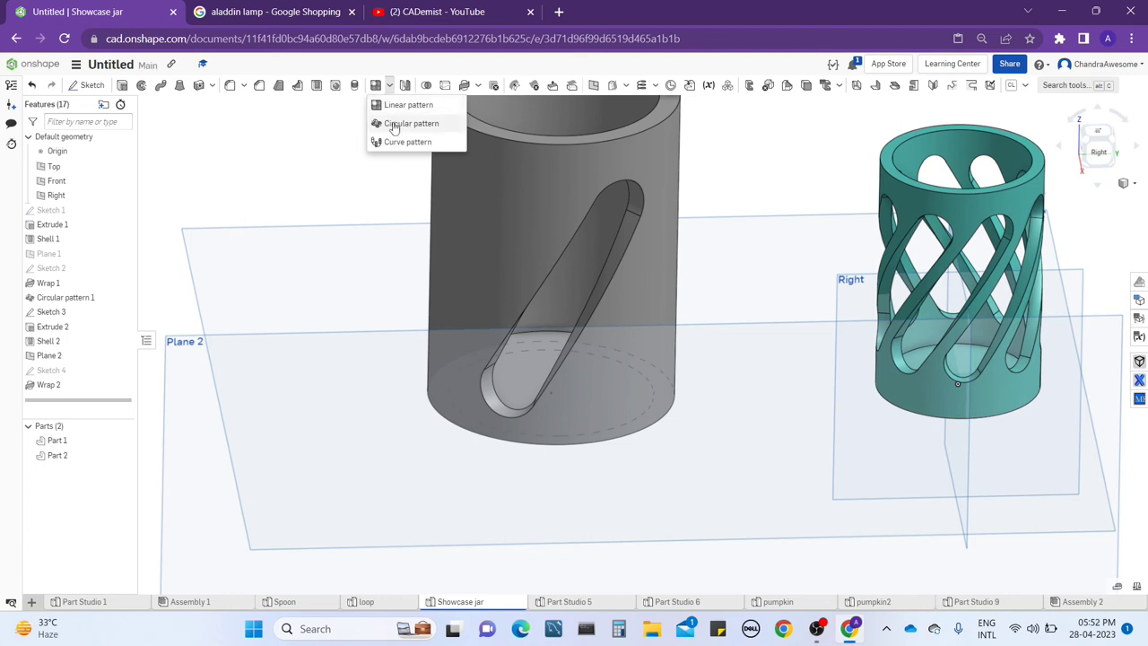
left_click(395, 121)
left_click(268, 166)
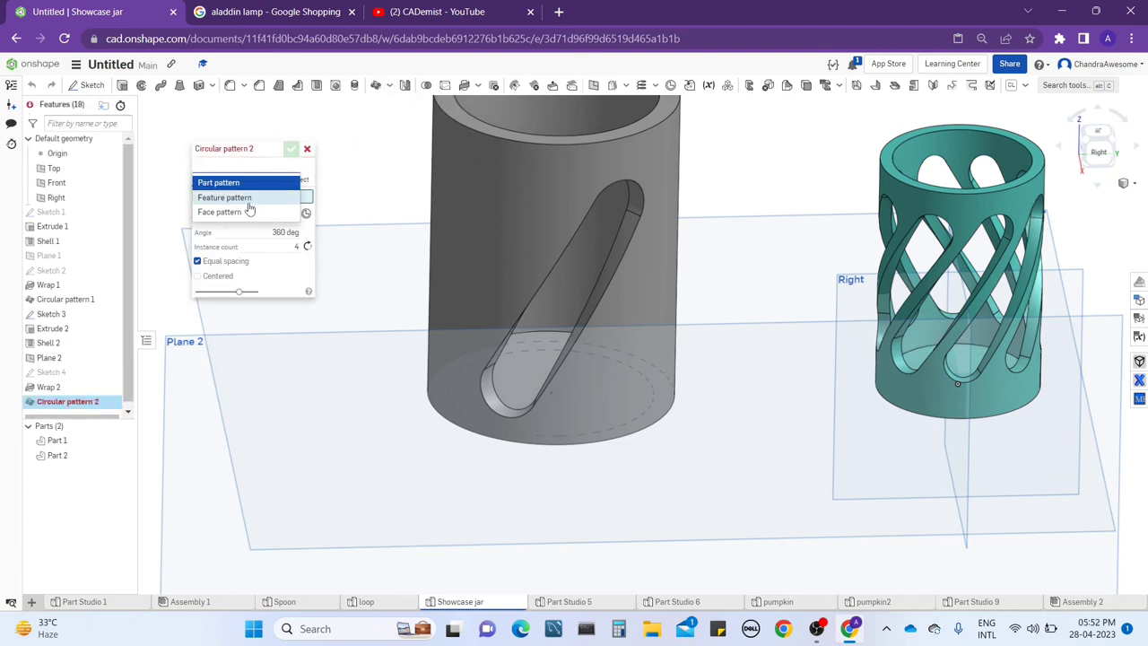
left_click(242, 195)
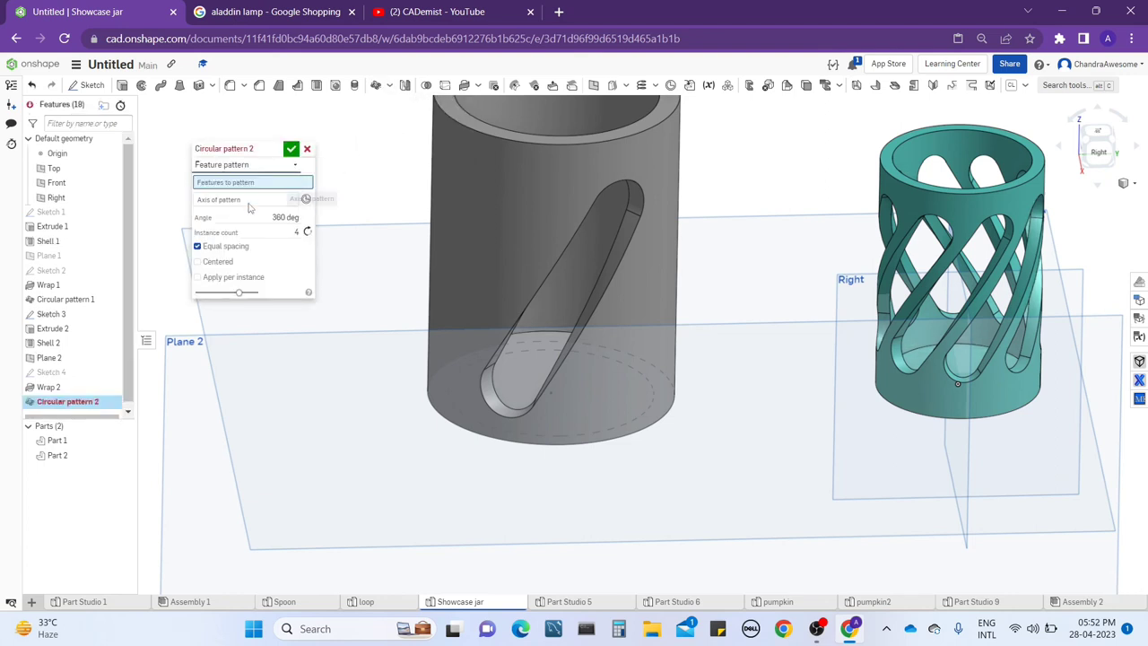
left_click(90, 389)
Pattern it around the cylinder's top-edge axis with 8 instances and accept
left_click(244, 209)
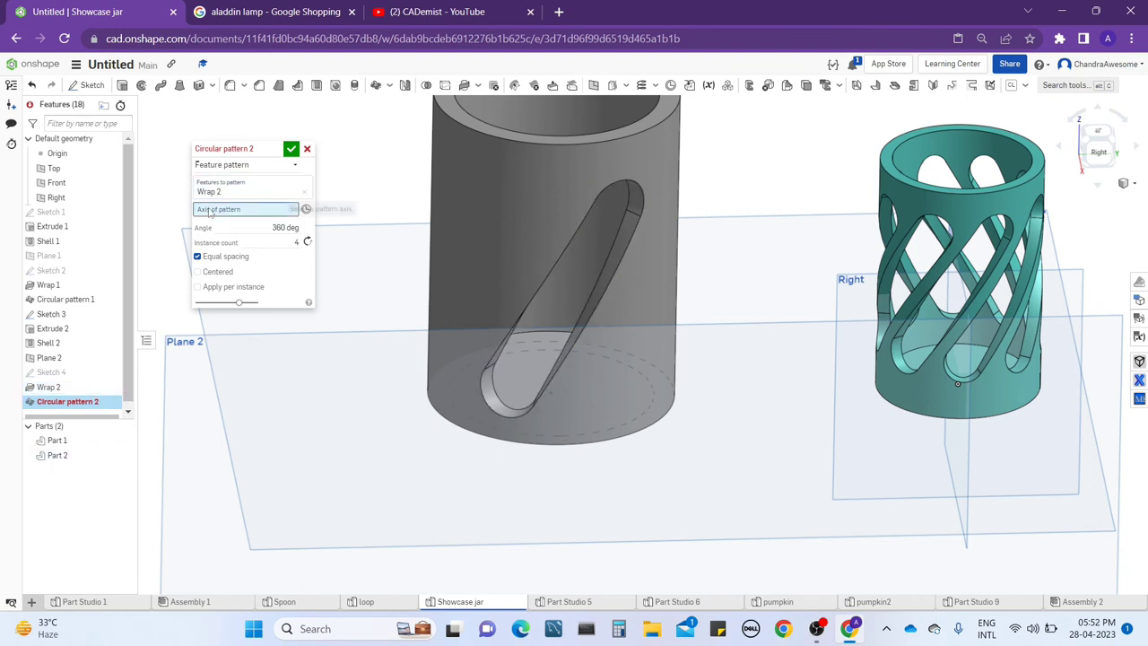
left_click(490, 141)
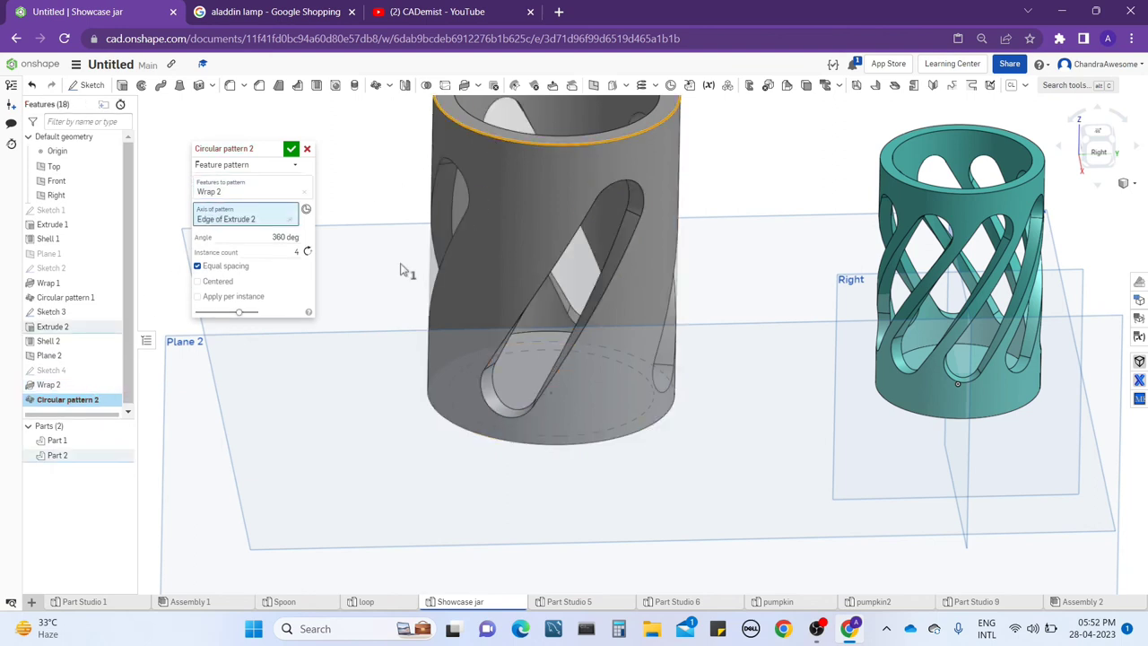
type("8")
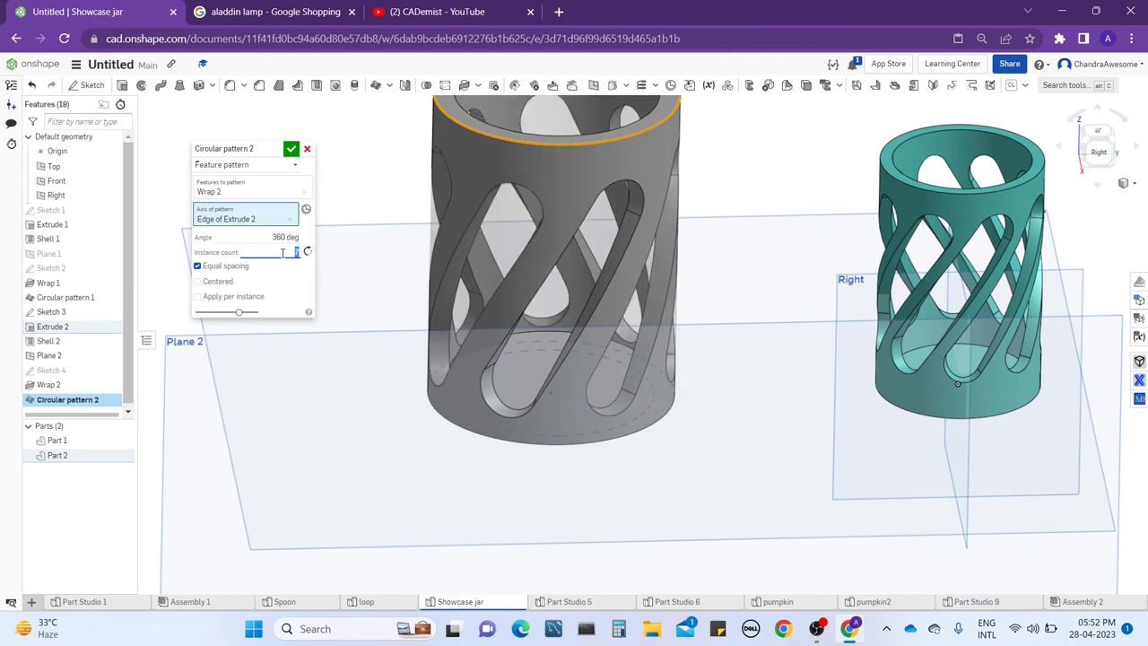
key("Up")
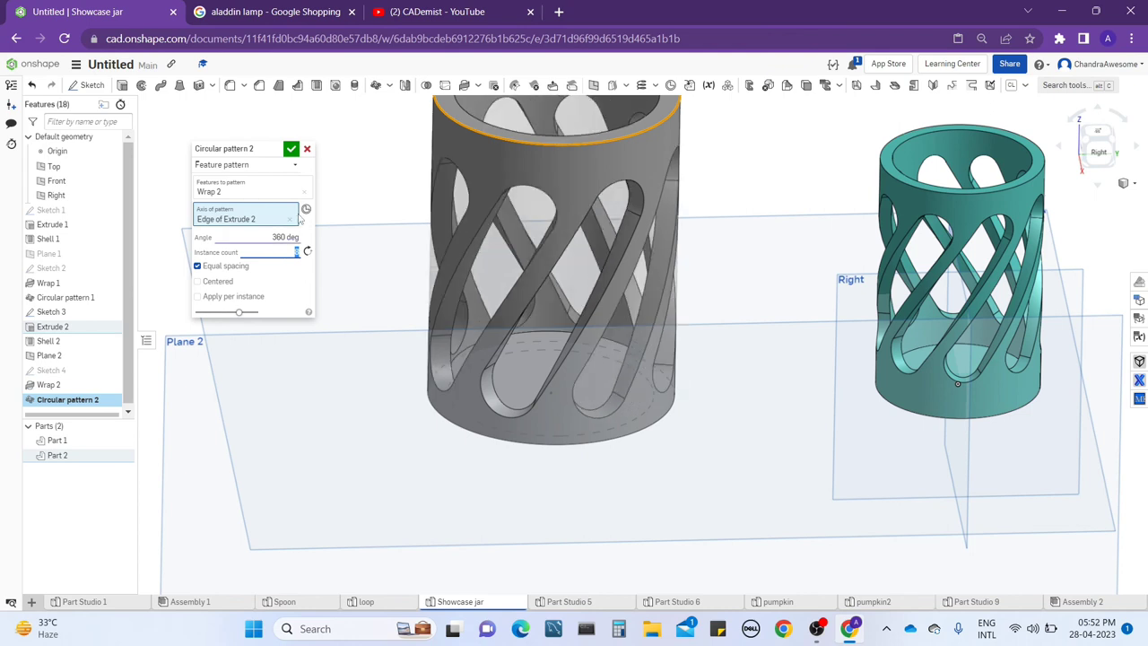
left_click(292, 149)
scroll(602, 349, "down", 3)
mouse_move(603, 349)
right_mouse_down()
mouse_move(608, 325)
mouse_move(826, 339)
mouse_move(574, 368)
mouse_move(562, 382)
mouse_move(579, 352)
right_mouse_up()
scroll(607, 324, "up", 2)
scroll(559, 379, "down", 2)
scroll(565, 373, "up", 3)
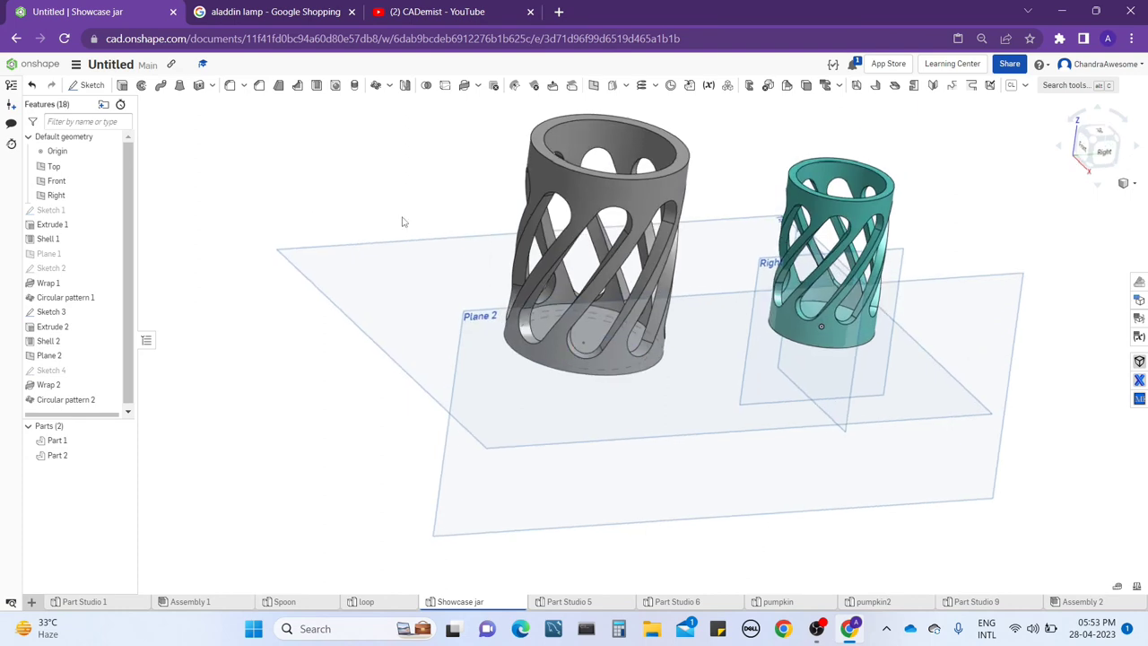
Edit Part 2's appearance, trying several swatches before settling on orange F88701
scroll(500, 224, "up", 2)
right_click(619, 224)
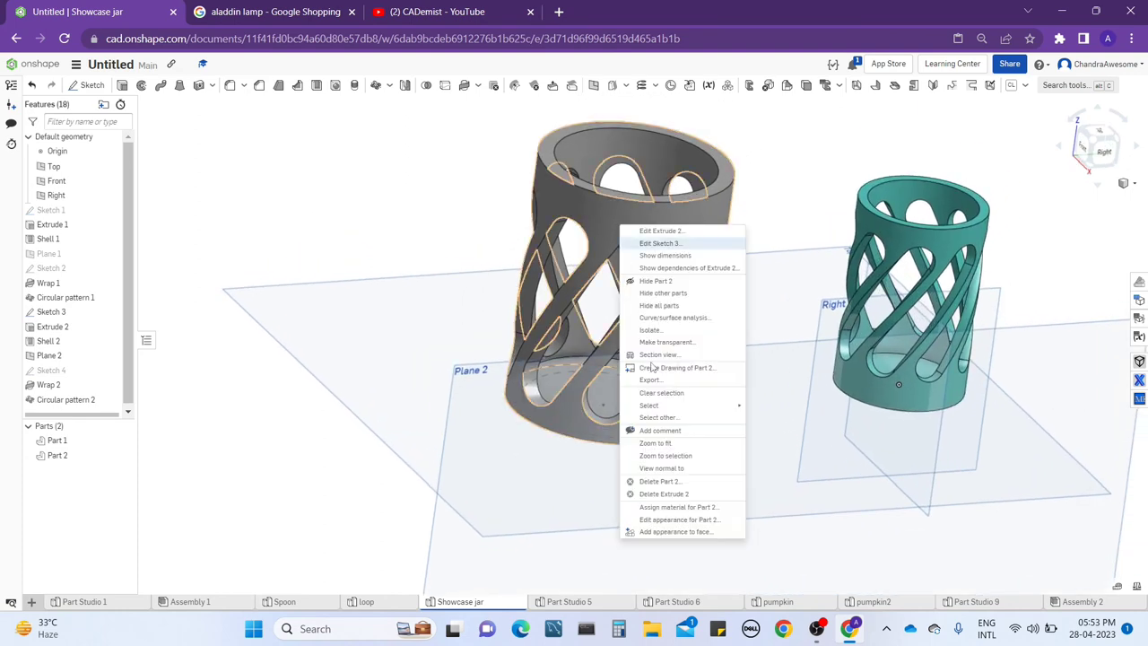
left_click(659, 520)
left_click(219, 476)
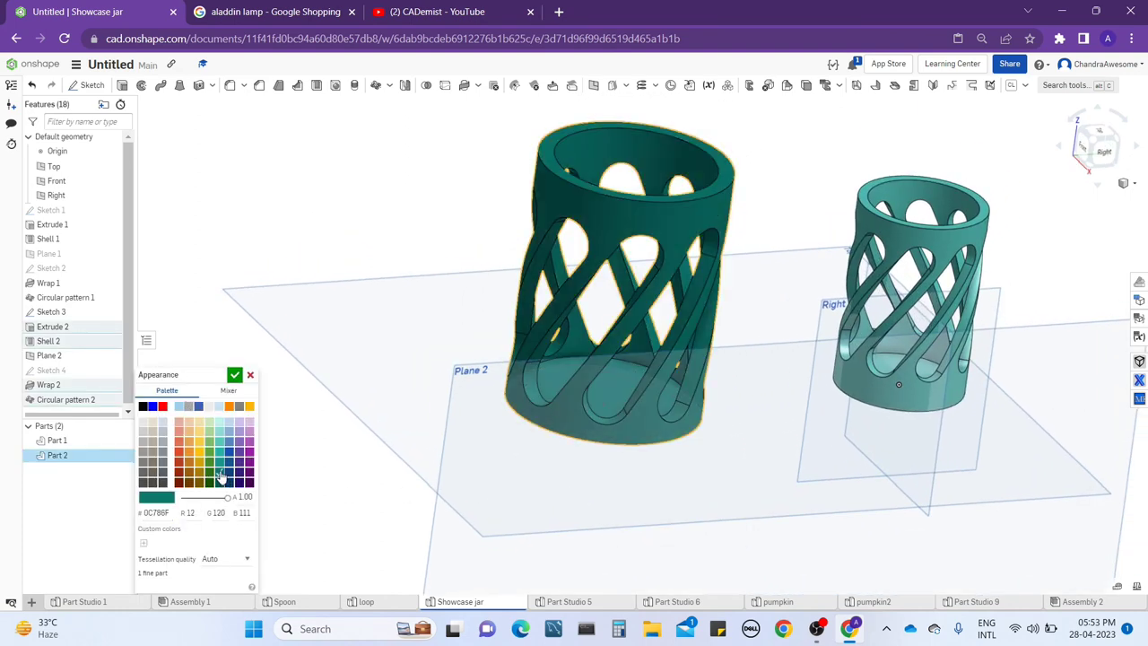
left_click(203, 453)
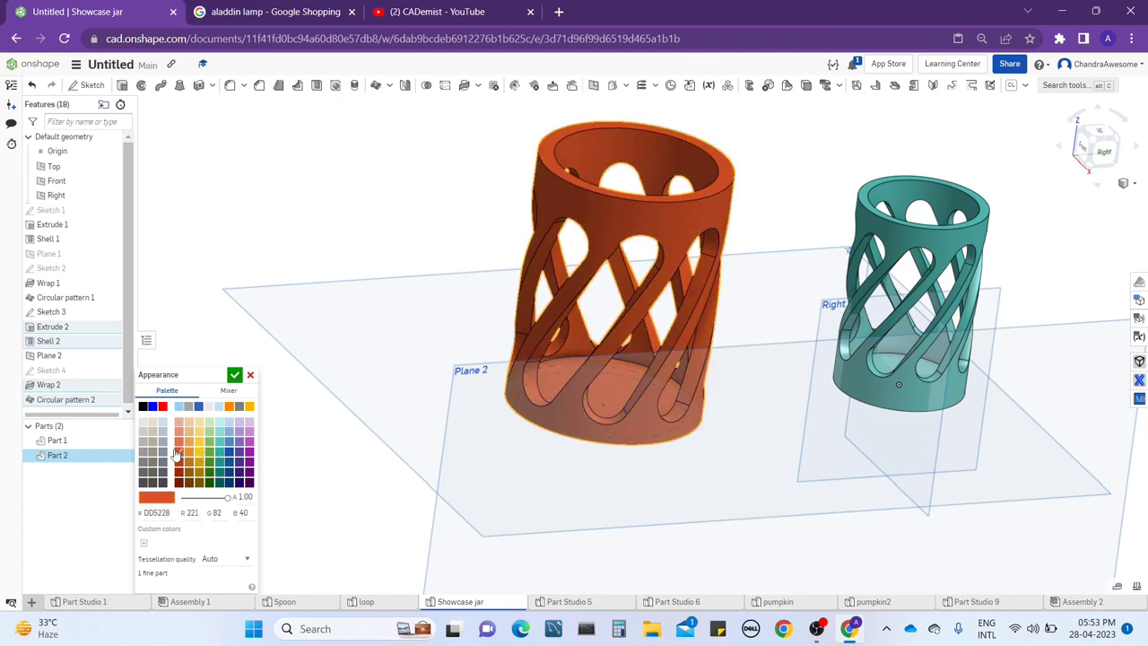
left_click(189, 453)
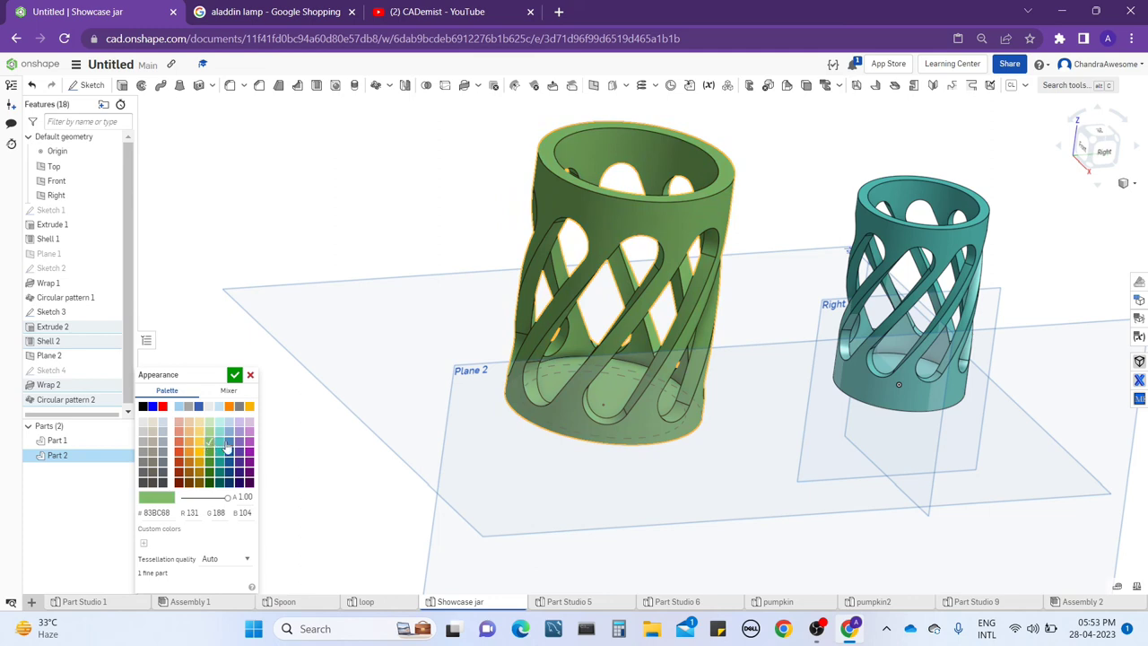
left_click(241, 443)
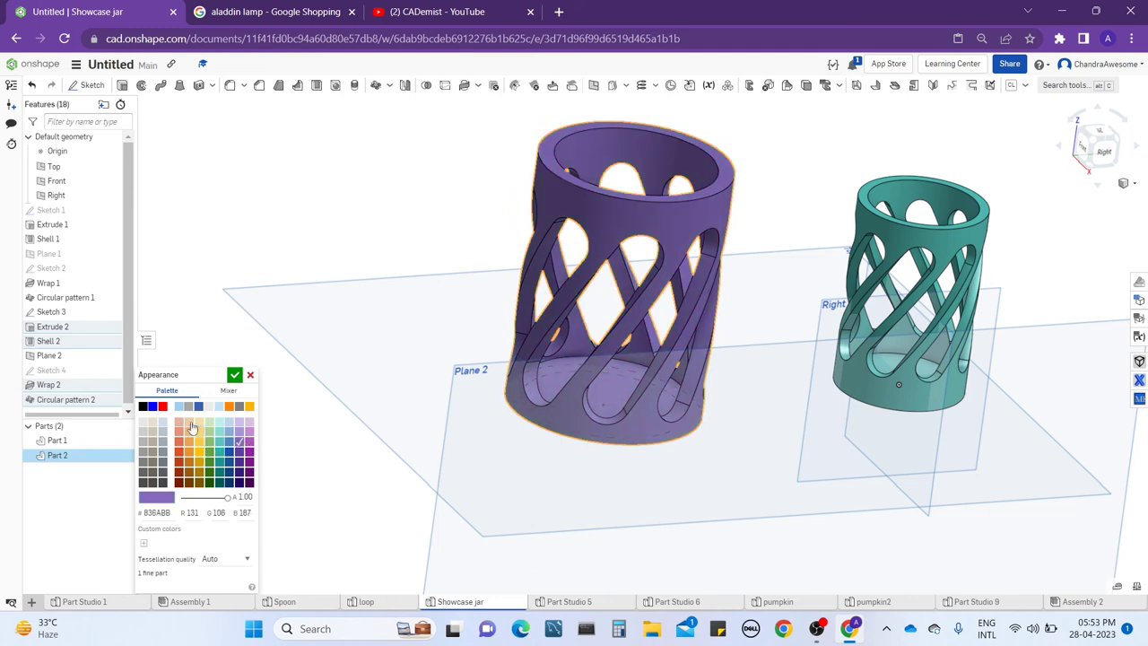
left_click(154, 408)
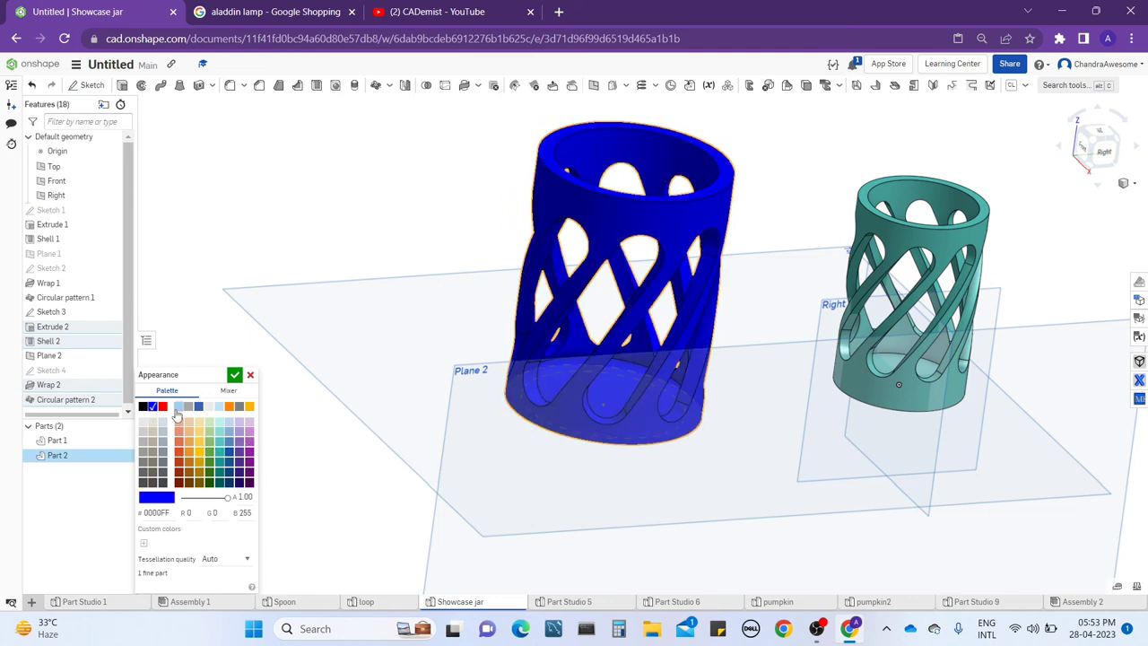
left_click(177, 408)
left_click(230, 408)
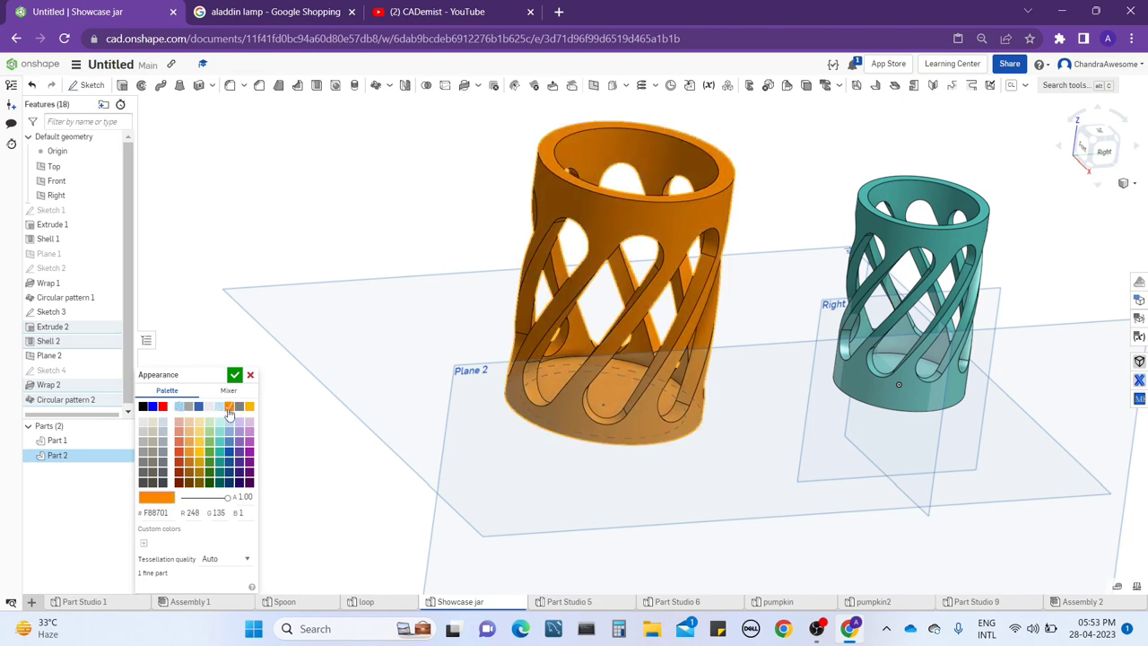
left_click(237, 375)
Hide all reference planes and all sketches
mouse_move(325, 367)
right_mouse_down()
mouse_move(777, 272)
mouse_move(469, 328)
right_mouse_up()
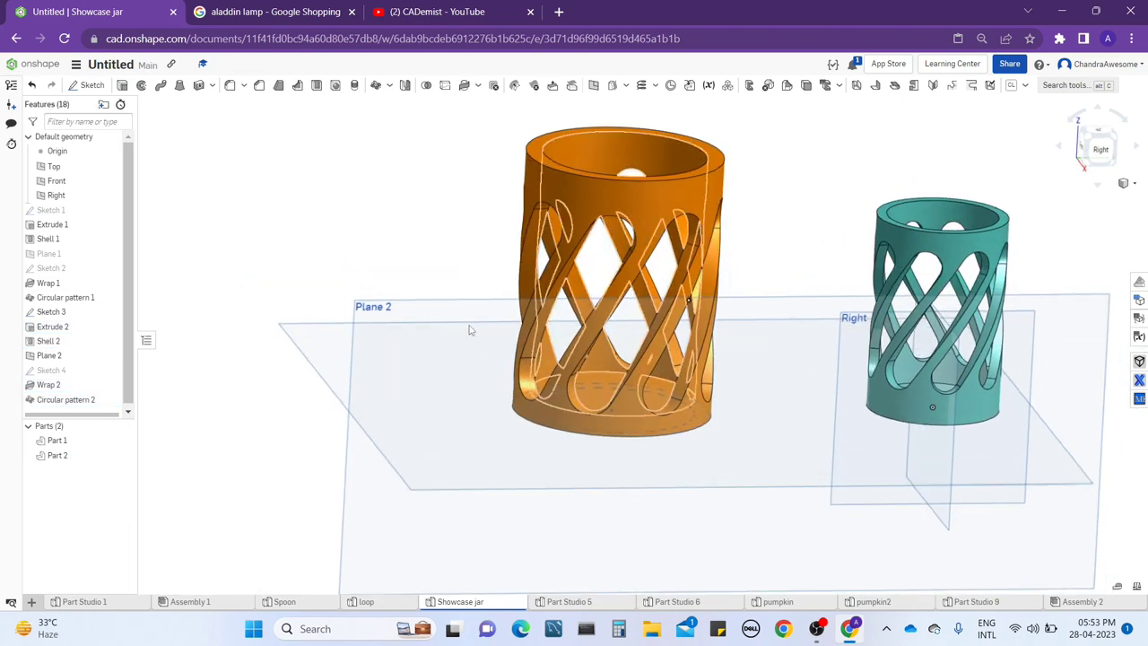
right_click(426, 332)
left_click(460, 419)
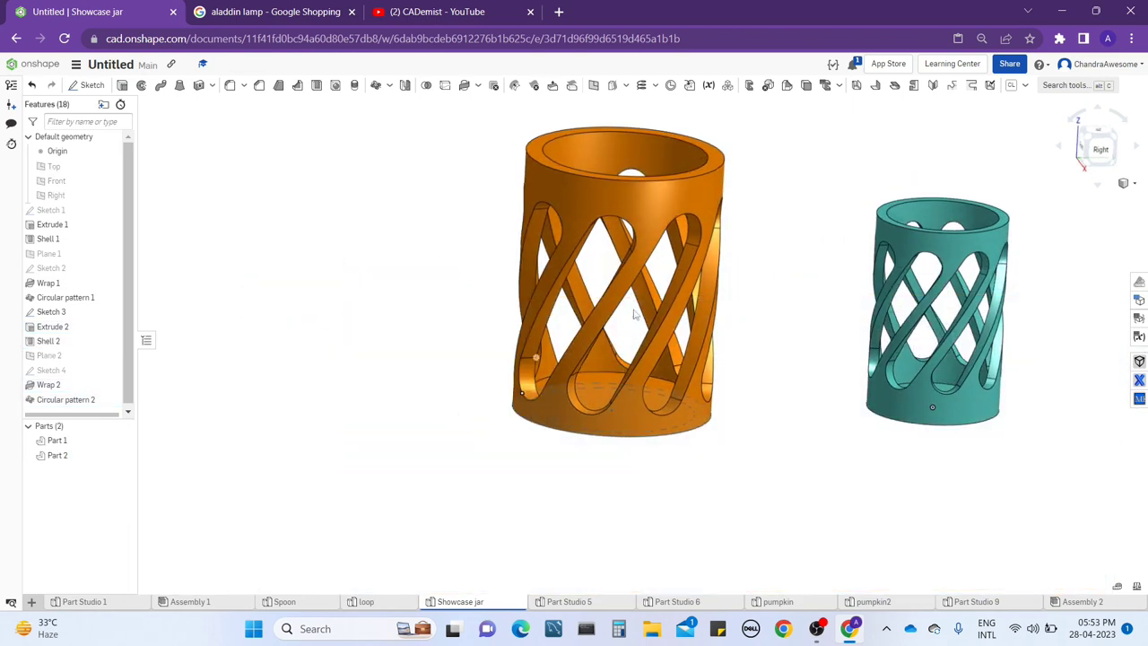
right_click_drag(727, 251, 640, 285)
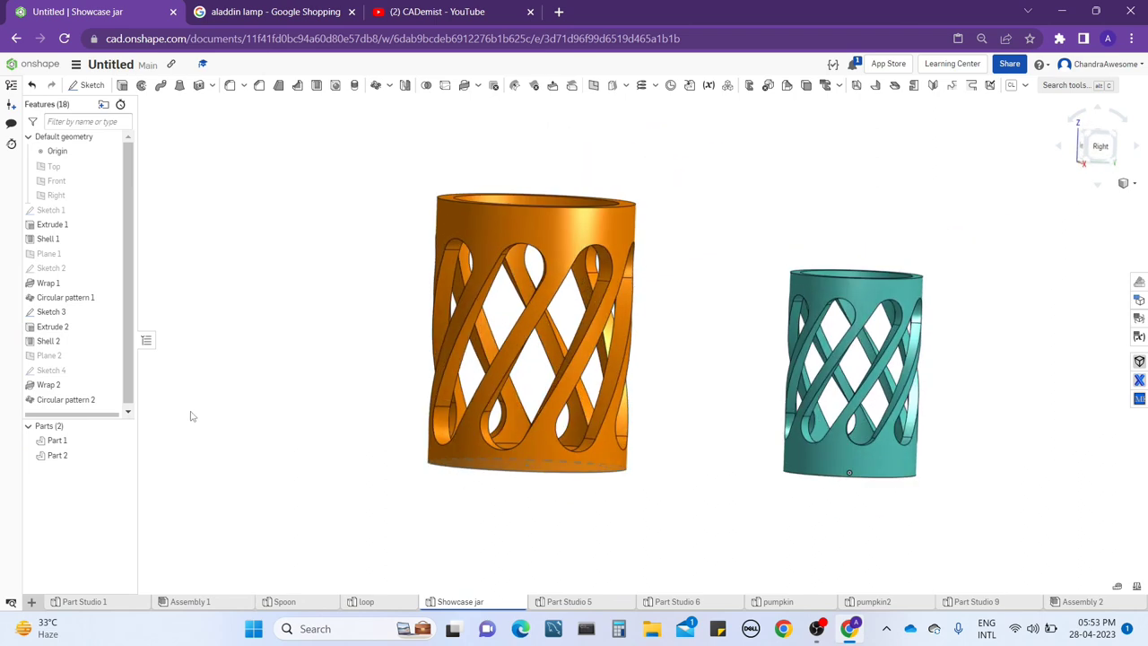
right_click(441, 469)
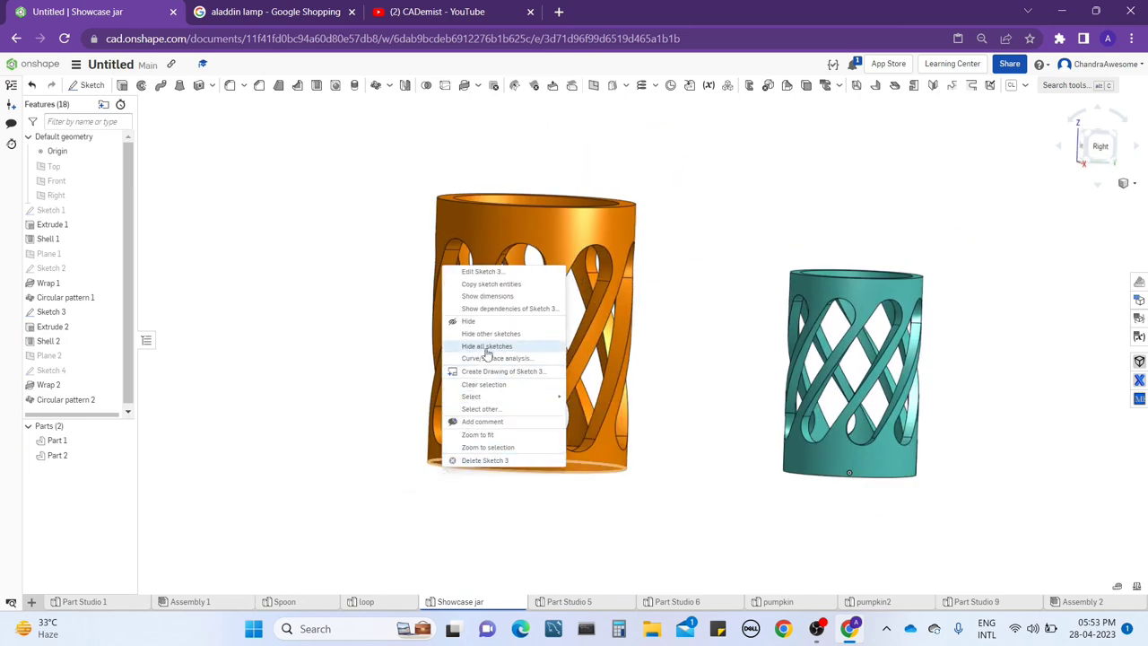
Switch to the Right view and orbit to compare the two upright jars
right_click_drag(709, 302, 727, 293)
left_click(1099, 146)
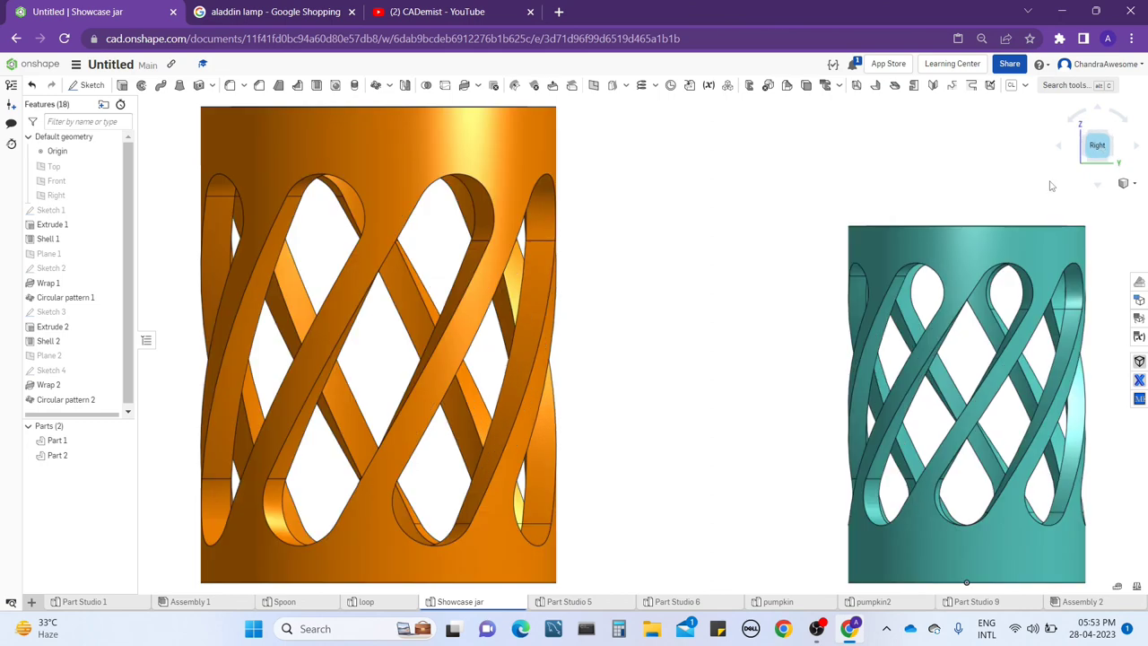
right_click_drag(386, 293, 406, 311)
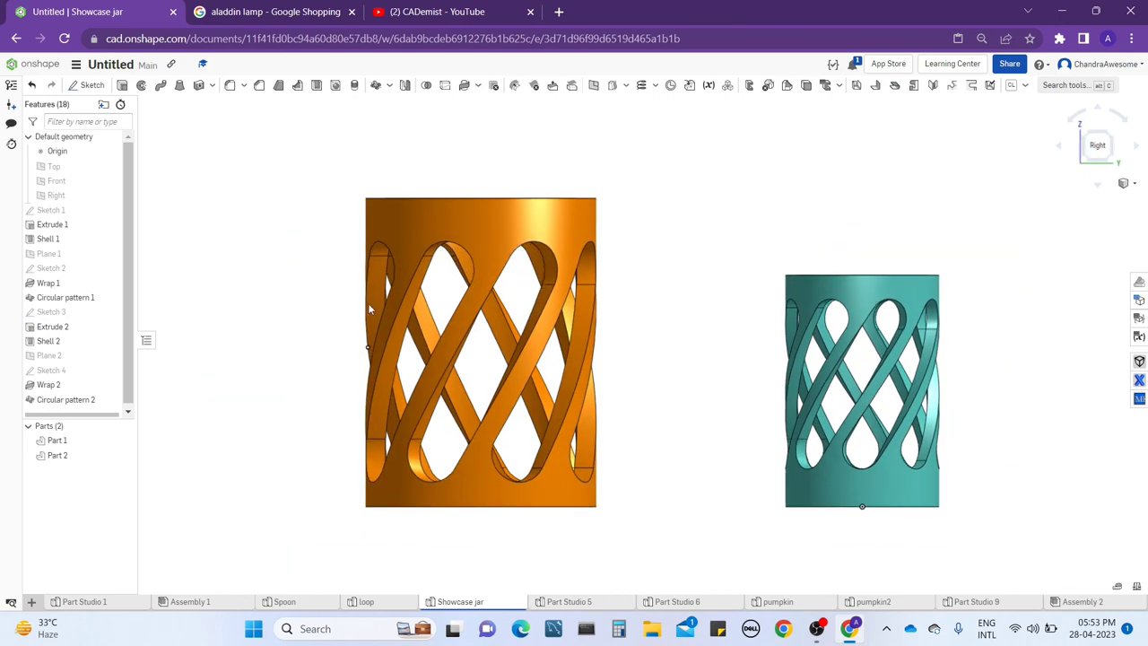
scroll(648, 322, "down", 2)
scroll(633, 318, "down", 3)
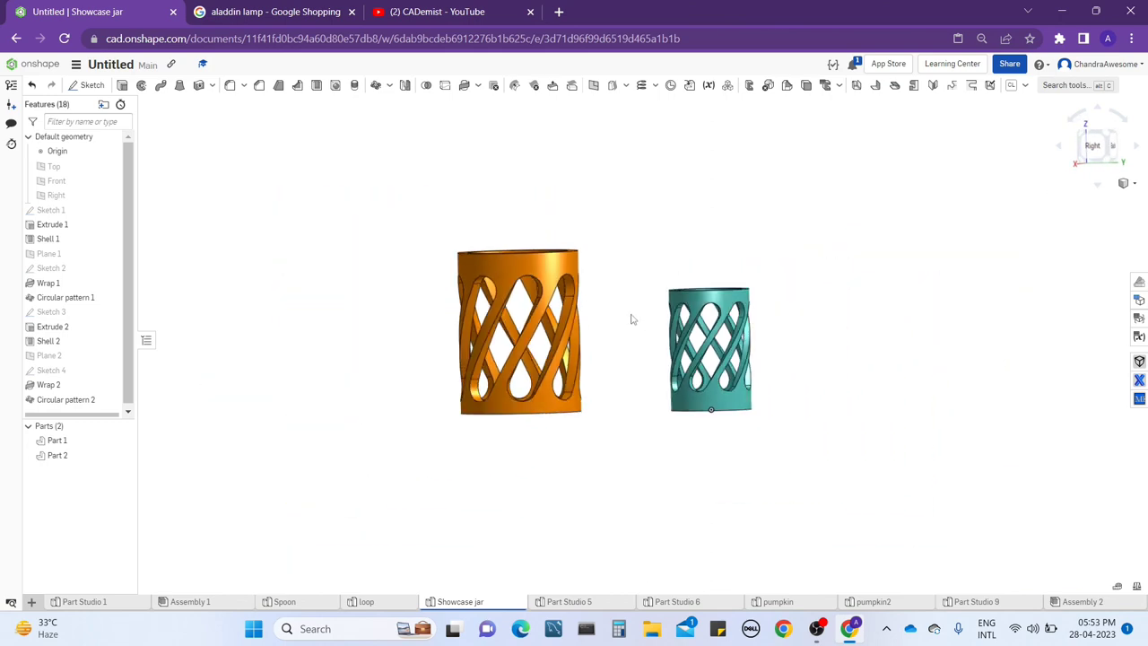
mouse_move(633, 318)
right_mouse_down()
mouse_move(577, 255)
mouse_move(566, 189)
mouse_move(528, 257)
mouse_move(486, 272)
mouse_move(610, 285)
mouse_move(504, 385)
mouse_move(627, 323)
right_mouse_up()
key("shift+4")
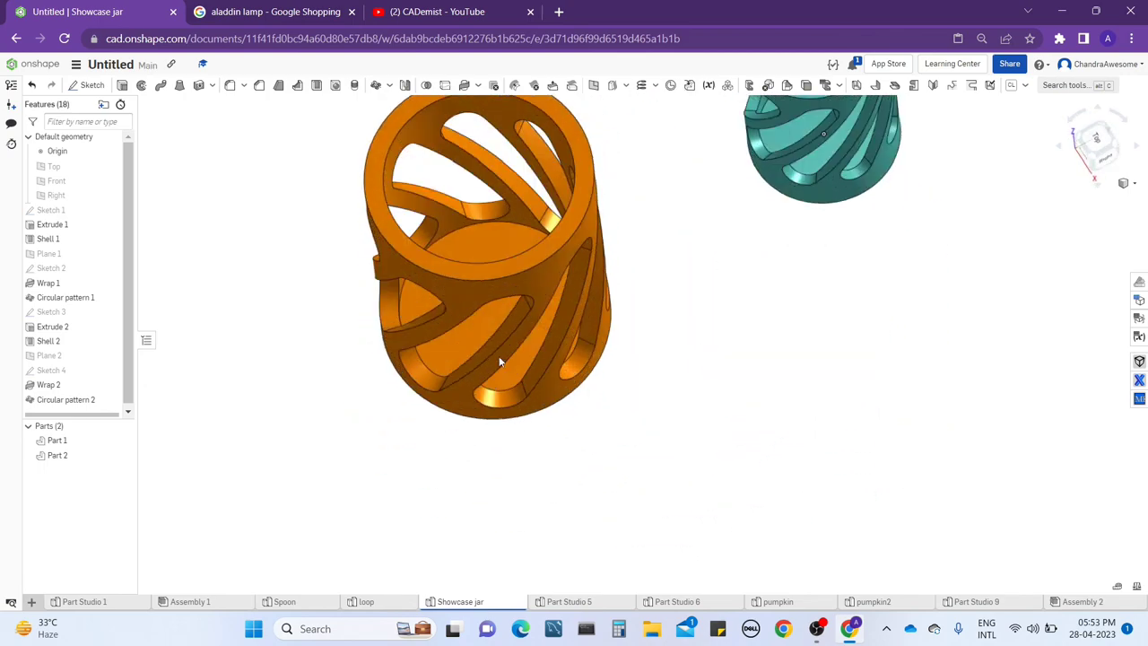
scroll(698, 332, "down", 2)
mouse_move(701, 336)
right_mouse_down()
mouse_move(666, 371)
mouse_move(640, 350)
mouse_move(631, 408)
right_mouse_up()
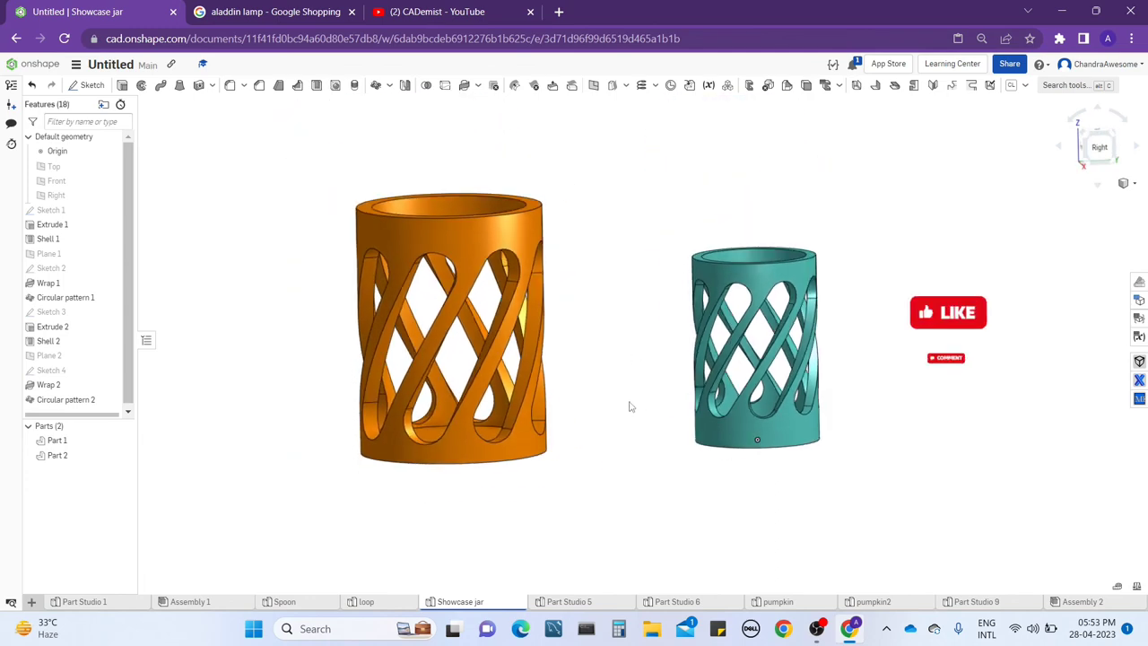